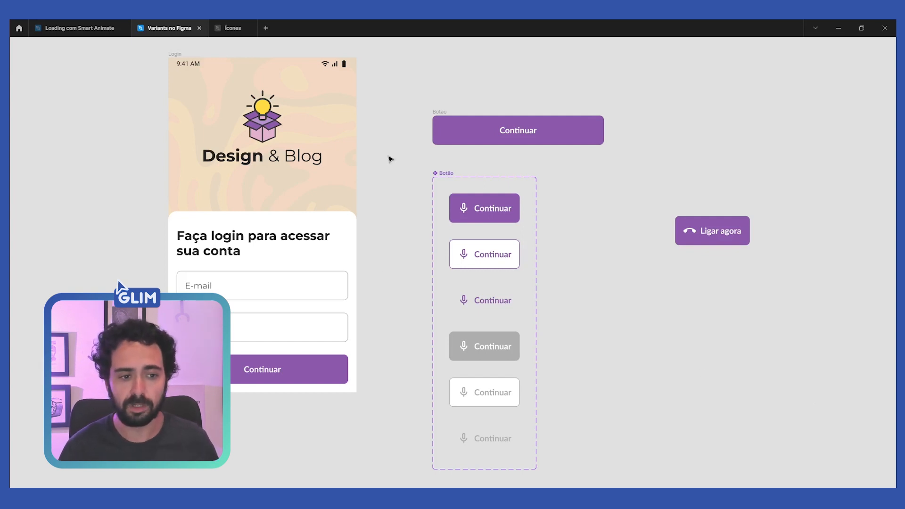
Examine the Login frame and the primary active variant of the Botão component set with the editing interface shown
click(185, 54)
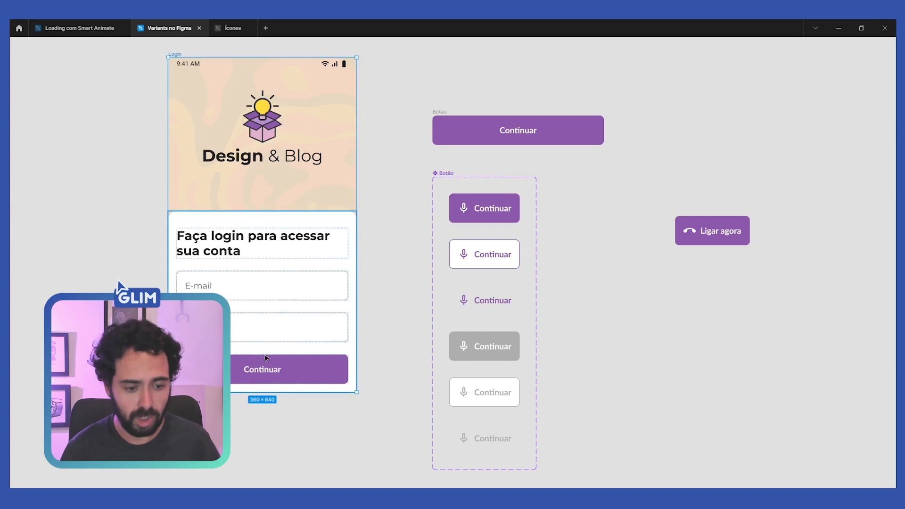
click(465, 212)
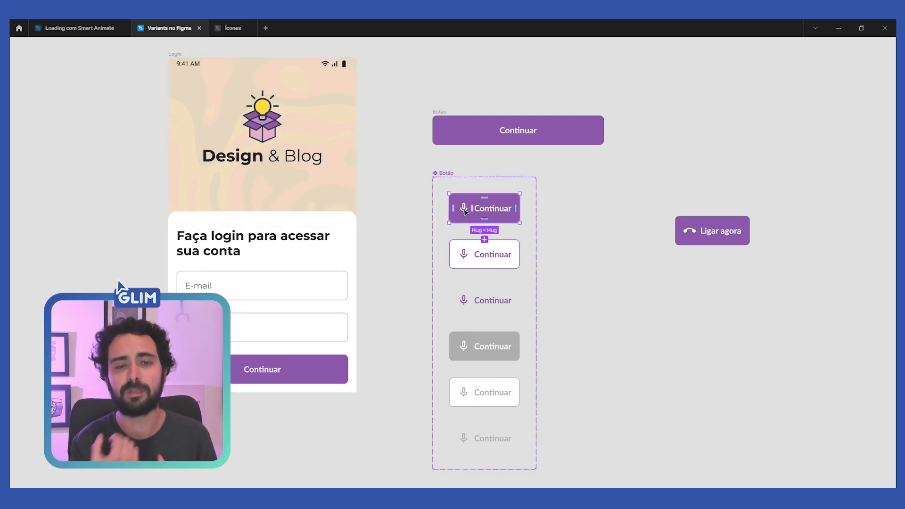
key(ctrl+backslash)
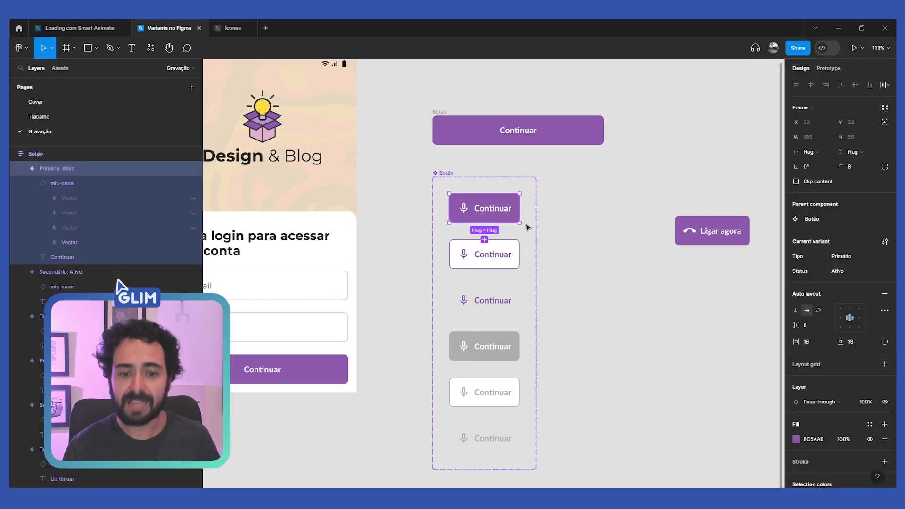
click(570, 245)
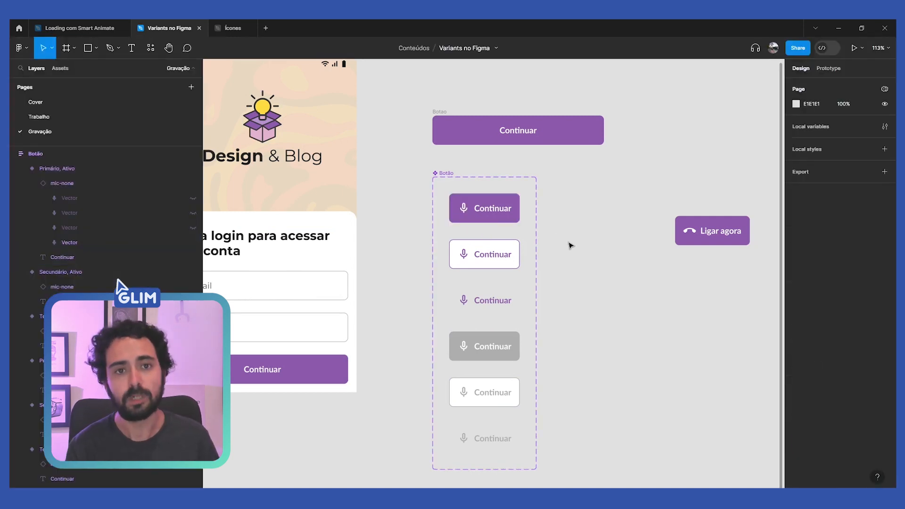
Toggle the icon visibility of the "Ligar agora" button instance off and back on
drag(658, 281, 605, 256)
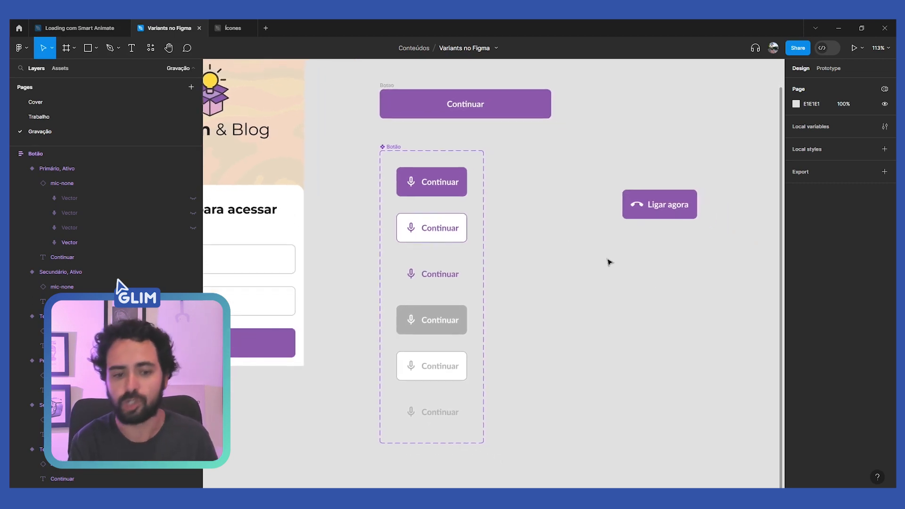
scroll(609, 262, right, 3)
scroll(555, 182, up, 5)
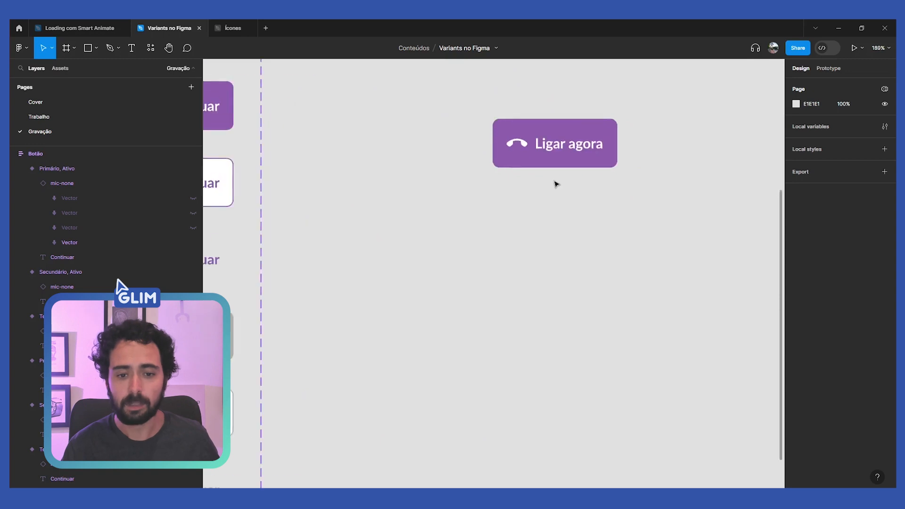
click(563, 175)
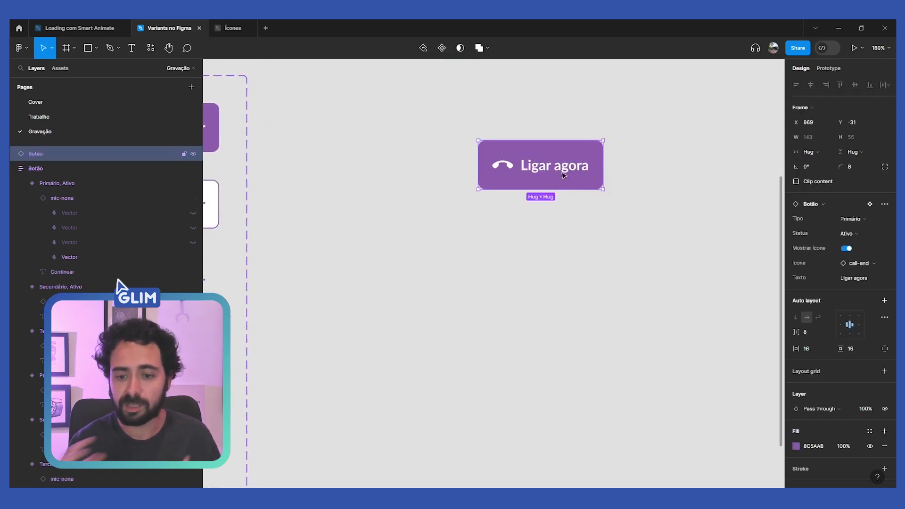
click(845, 249)
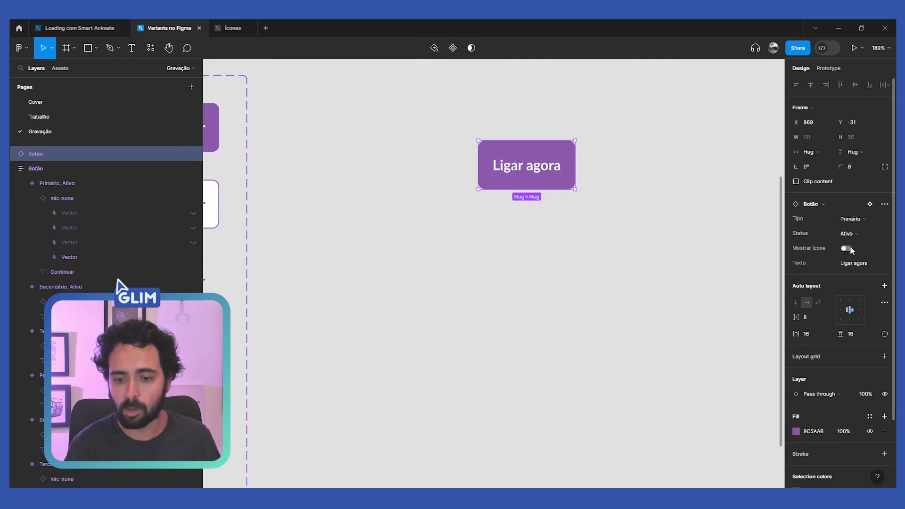
click(846, 248)
Swap the button instance's icon for format-bold from the editor category of the Ícones library
click(858, 263)
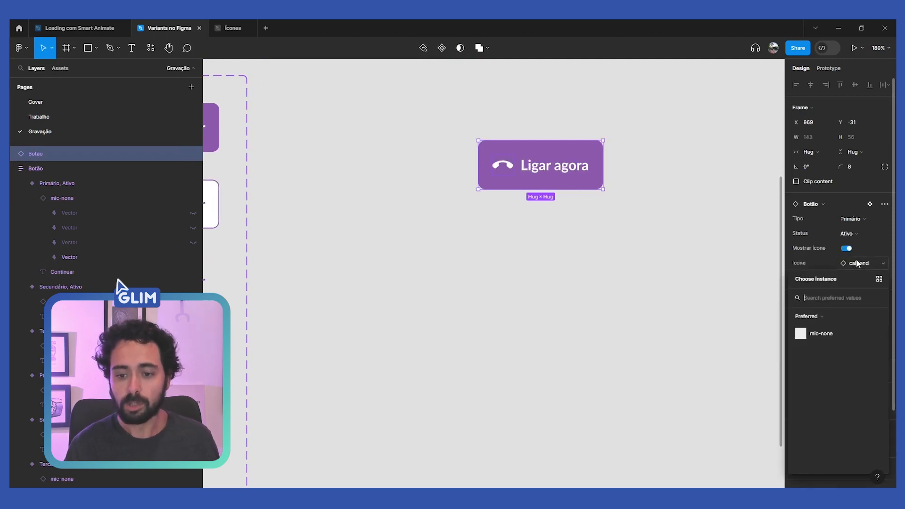
click(840, 316)
click(832, 379)
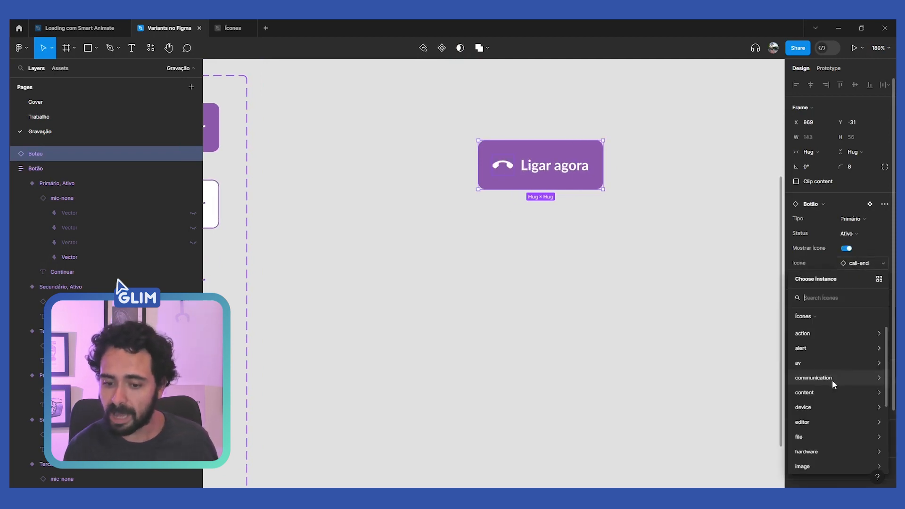
click(813, 418)
scroll(830, 419, down, 1)
scroll(830, 422, down, 1)
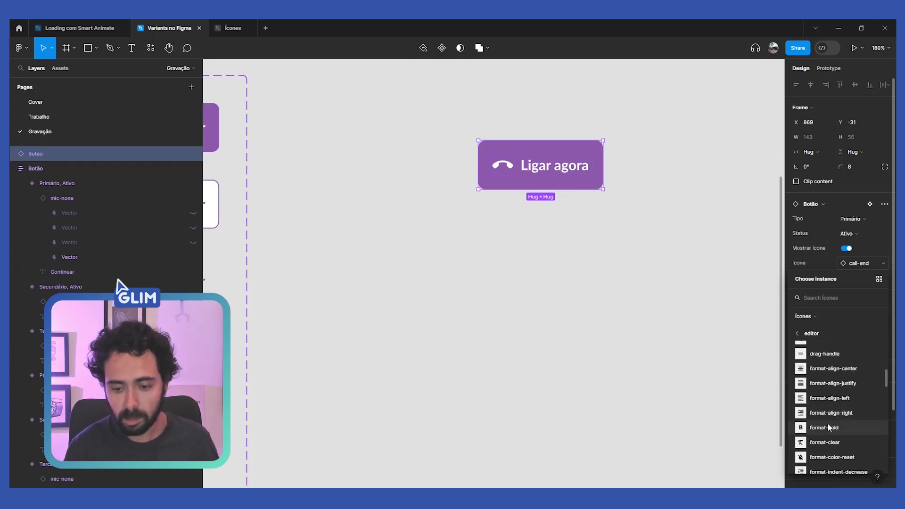
click(824, 427)
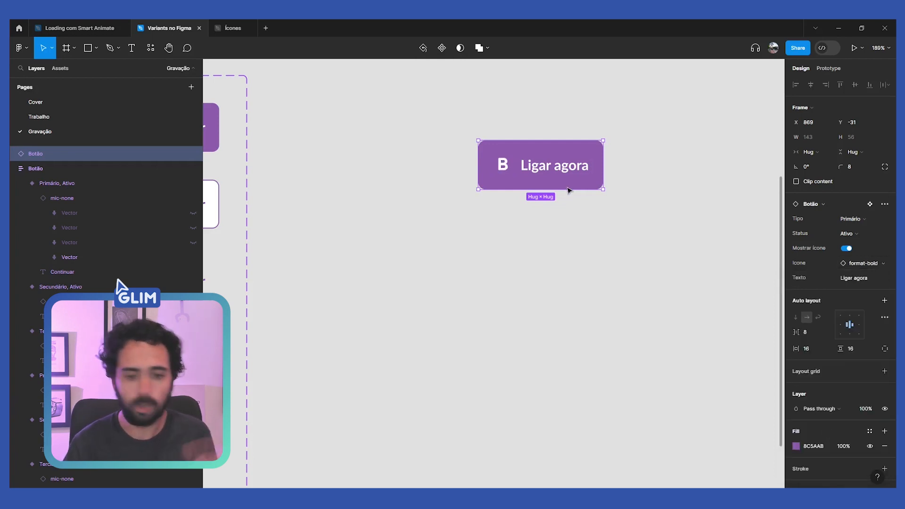
Set the button instance's Texto property to "Texto"
click(856, 279)
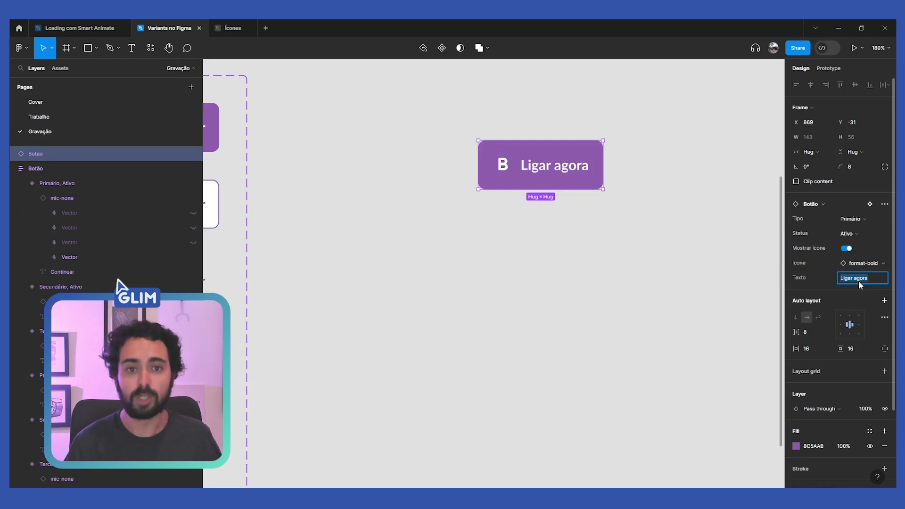
text(Texto)
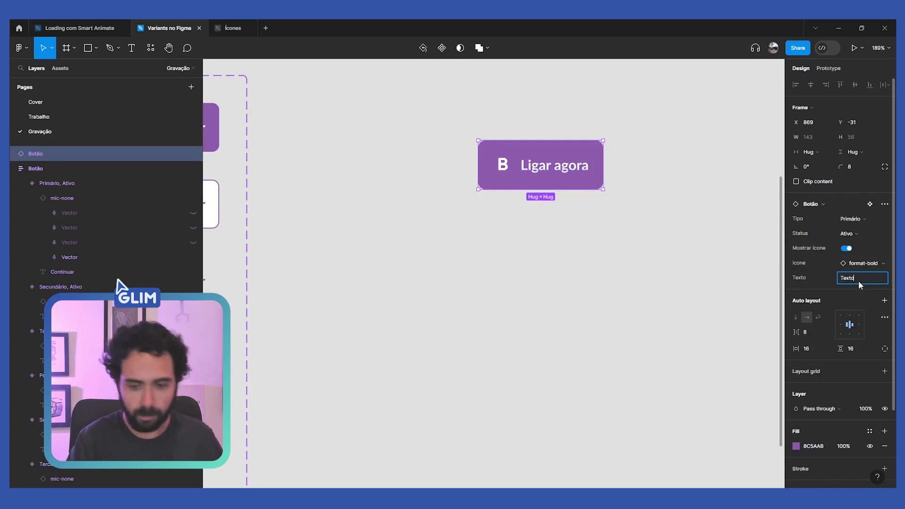
key(Return)
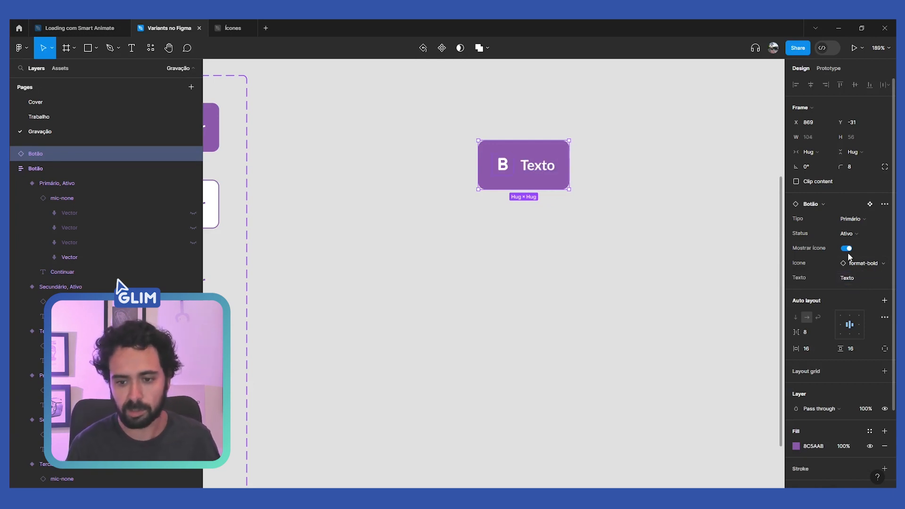
Cycle the button instance's Tipo through Secundário, Terciário and Primário, ending on Secundário
click(850, 219)
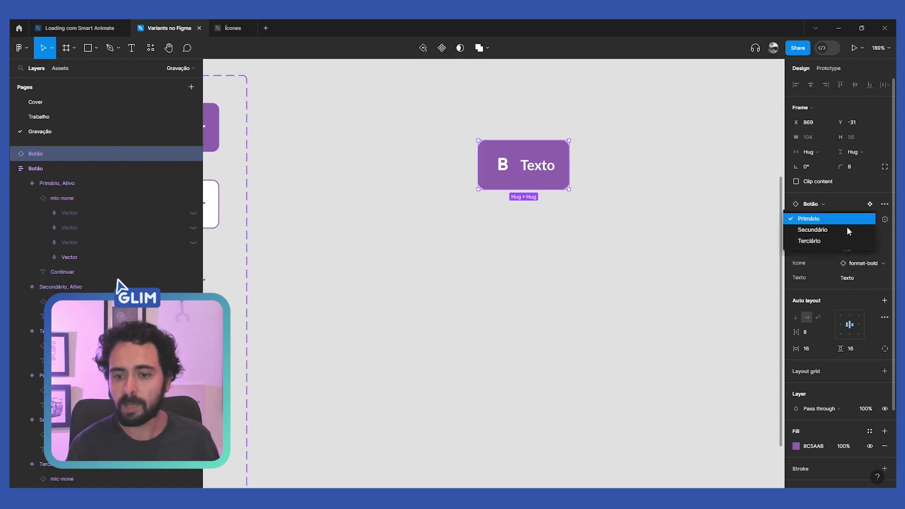
click(846, 228)
click(851, 218)
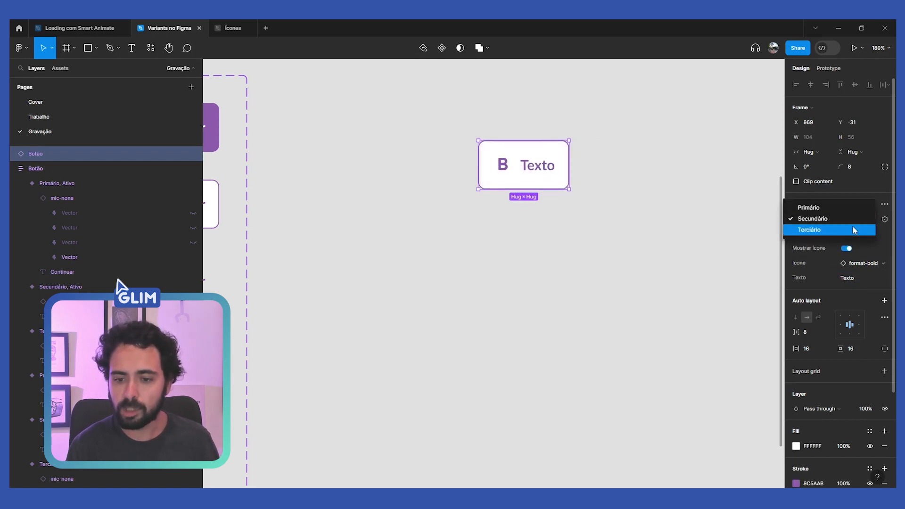
click(851, 226)
click(853, 220)
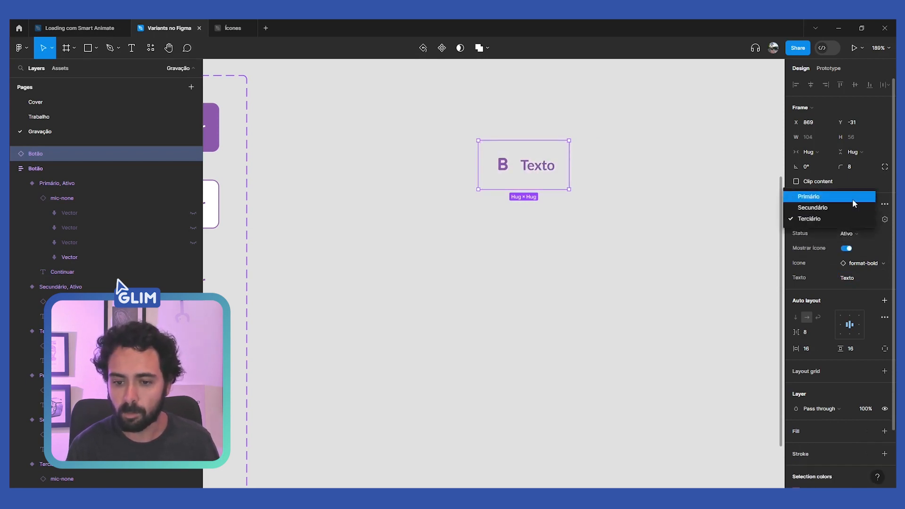
click(852, 198)
click(853, 217)
click(851, 231)
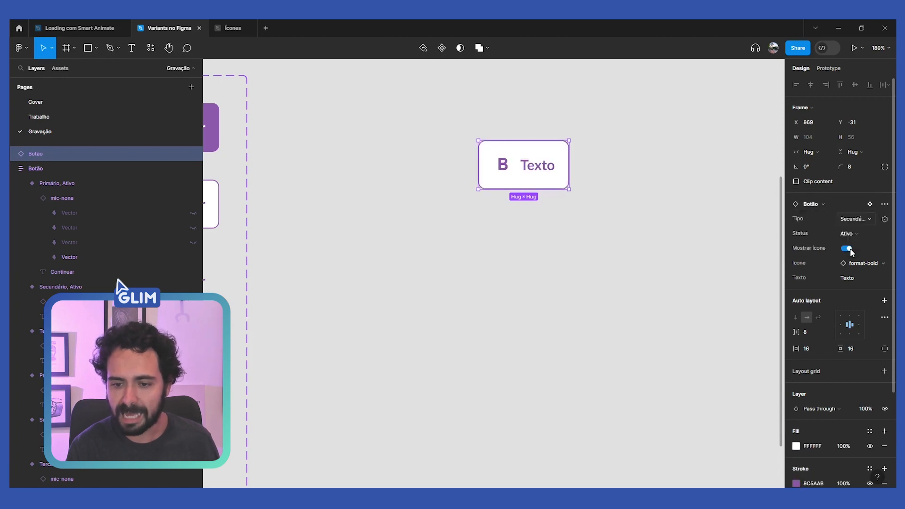
Hide the button instance's icon and switch its variant to Status Inativo and Tipo Primário
click(846, 248)
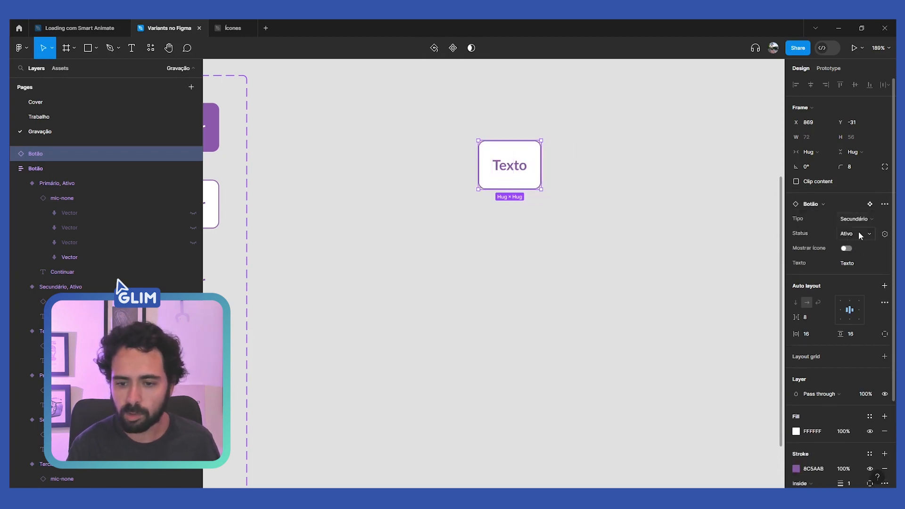
click(857, 232)
click(848, 245)
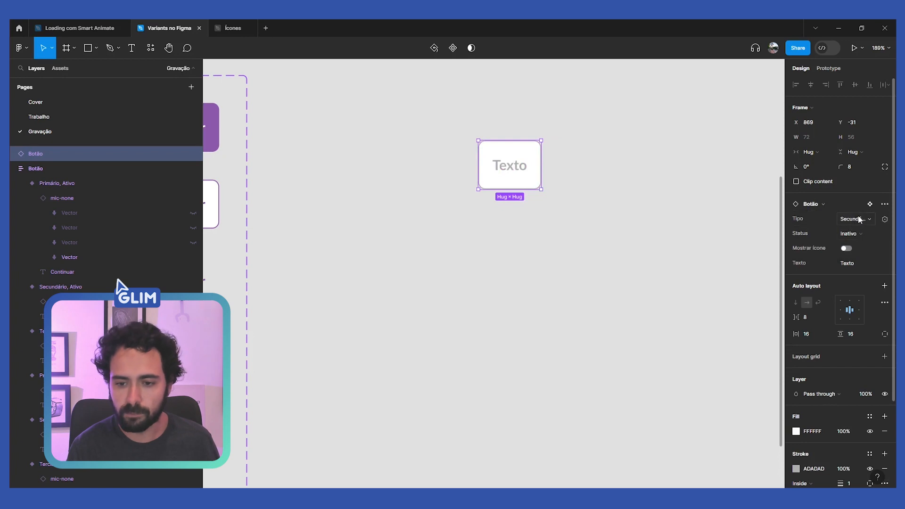
click(858, 219)
click(849, 206)
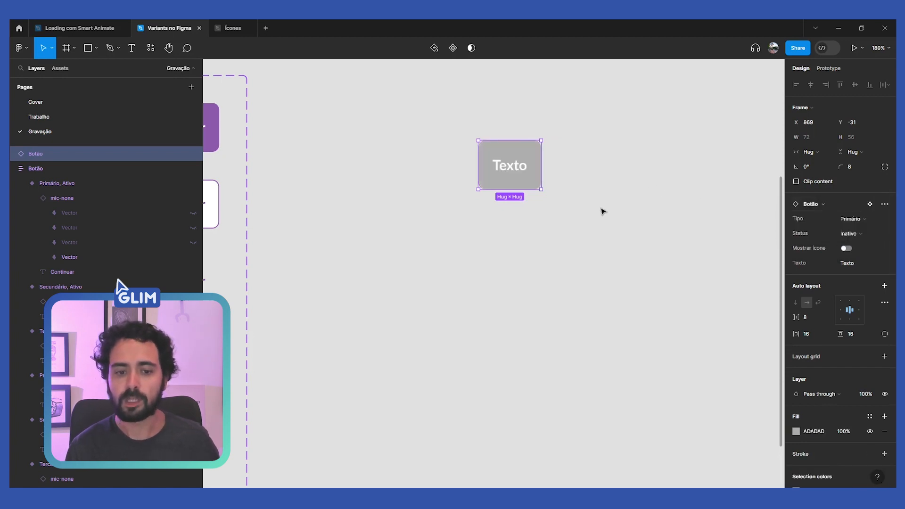
Set the button instance's Status back to Ativo and deselect it
click(603, 211)
click(522, 178)
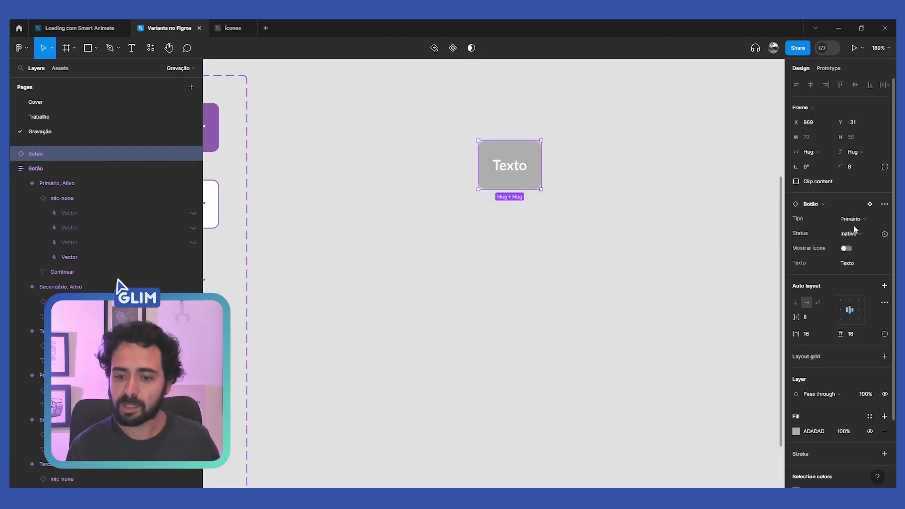
click(855, 232)
click(845, 220)
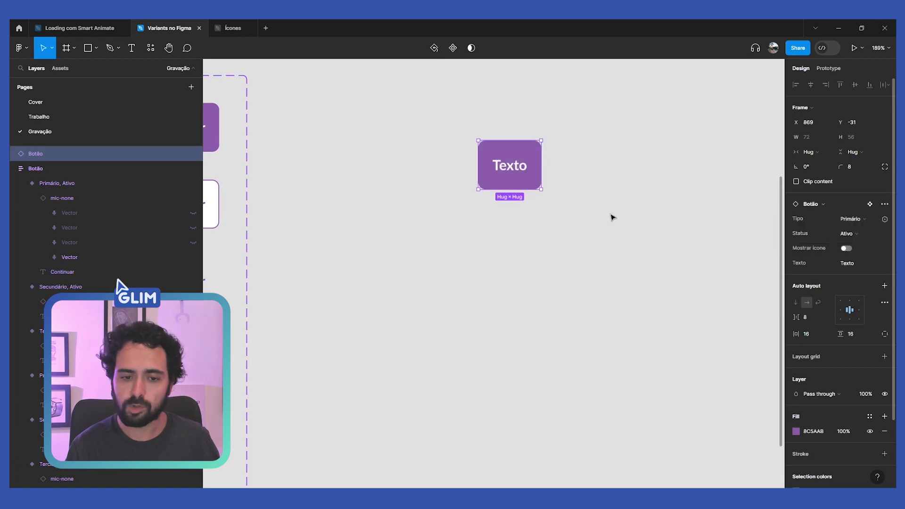
click(612, 217)
scroll(485, 188, down, 10)
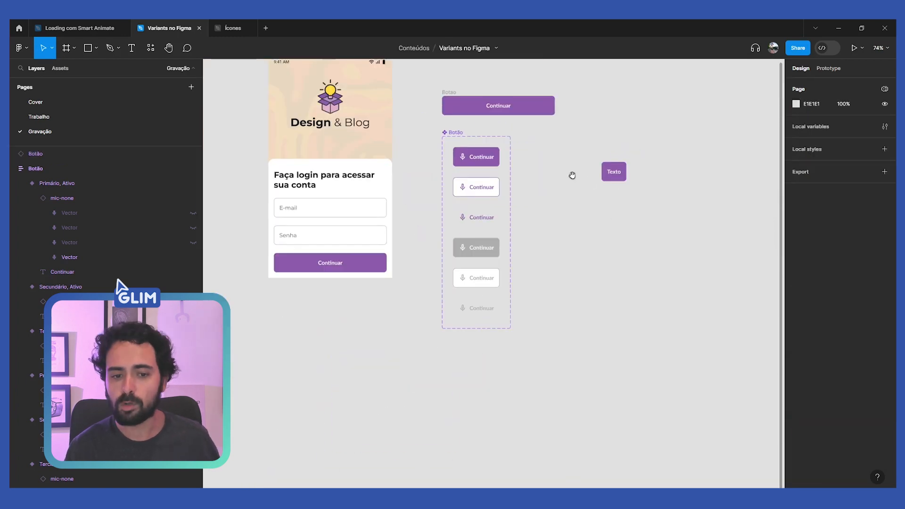
Examine the layers of the login form, including the E-mail input, the Continuar button and the button's text
scroll(576, 182, up, 3)
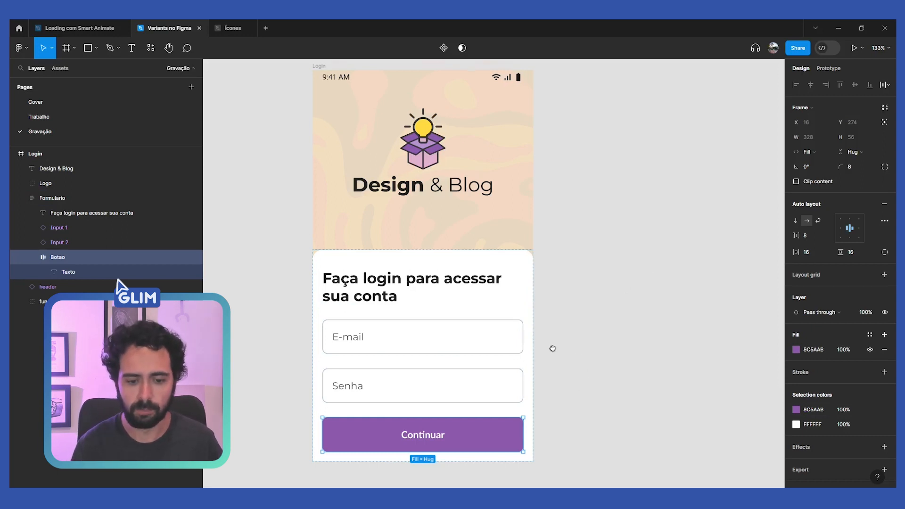
scroll(533, 327, right, 3)
scroll(533, 326, down, 2)
click(526, 345)
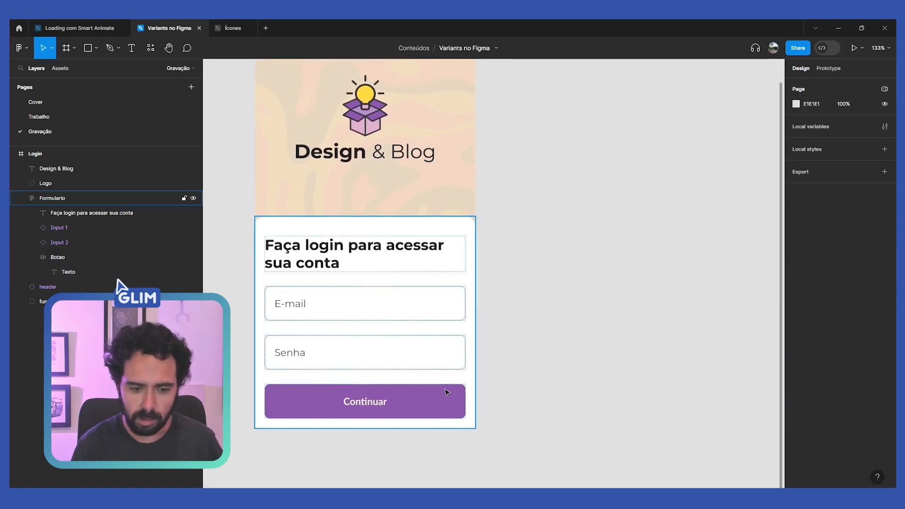
click(448, 402)
click(401, 316)
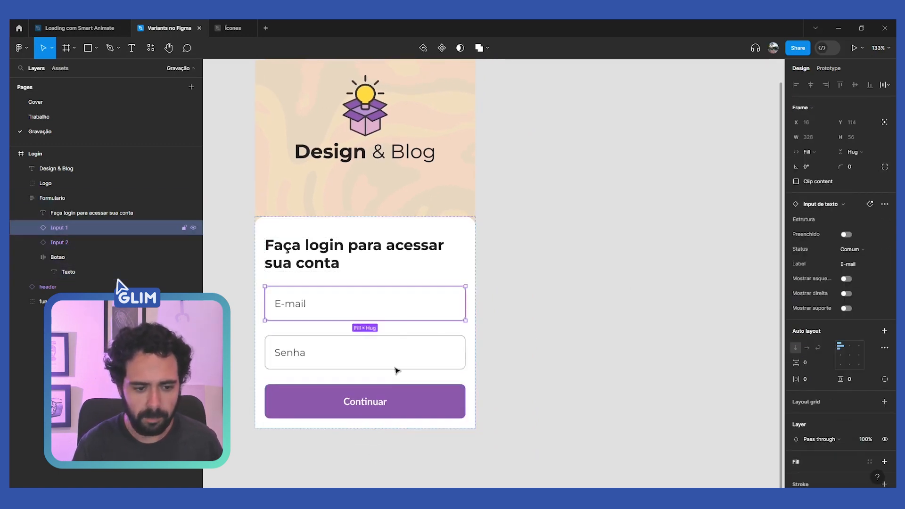
click(392, 392)
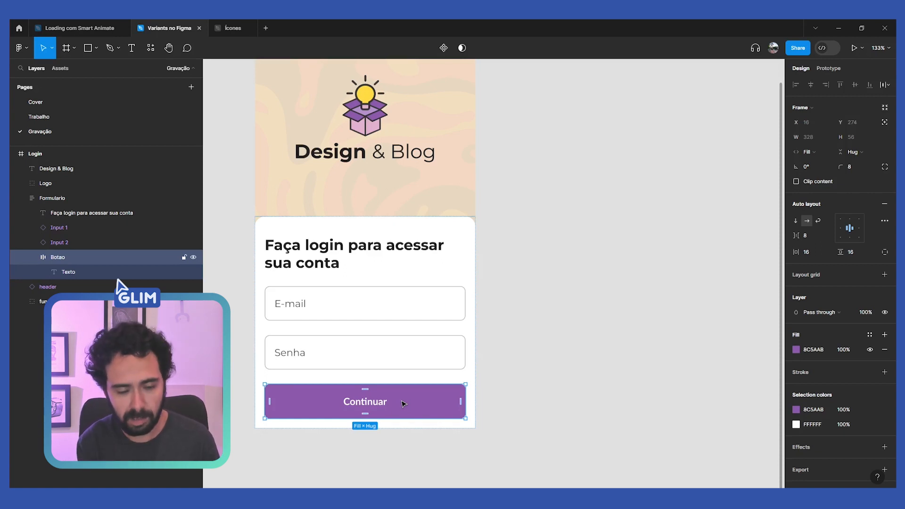
click(364, 403)
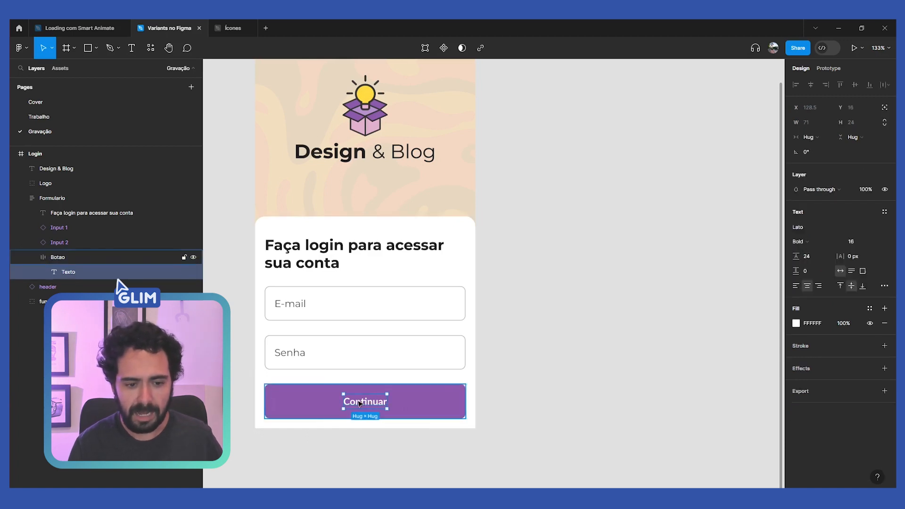
click(521, 290)
key(t)
key(v)
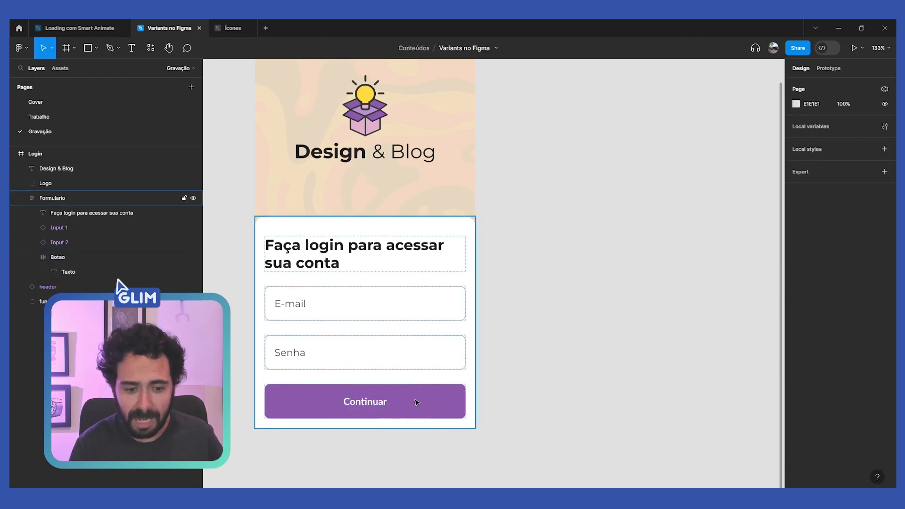
Duplicate the Continuar button from the login form onto the empty canvas beside the Login frame
click(415, 402)
click(413, 403)
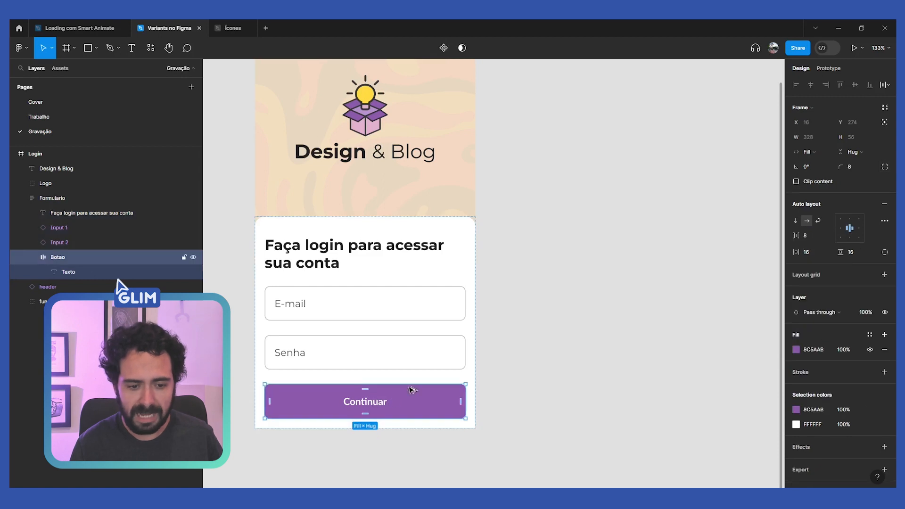
drag(410, 390, 673, 123)
drag(658, 190, 580, 205)
scroll(608, 197, up, 1)
drag(604, 170, 588, 218)
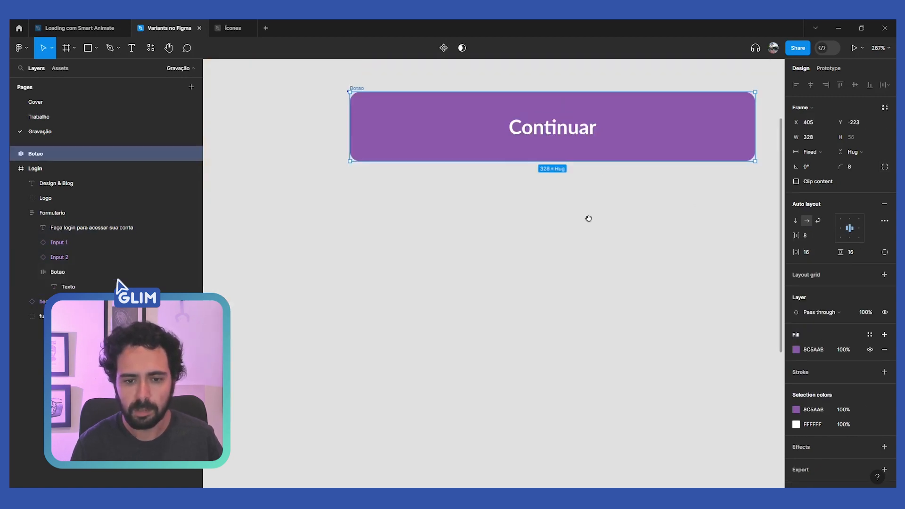
Add a text layer reading "Continuar" on the empty canvas below the duplicated button
click(575, 137)
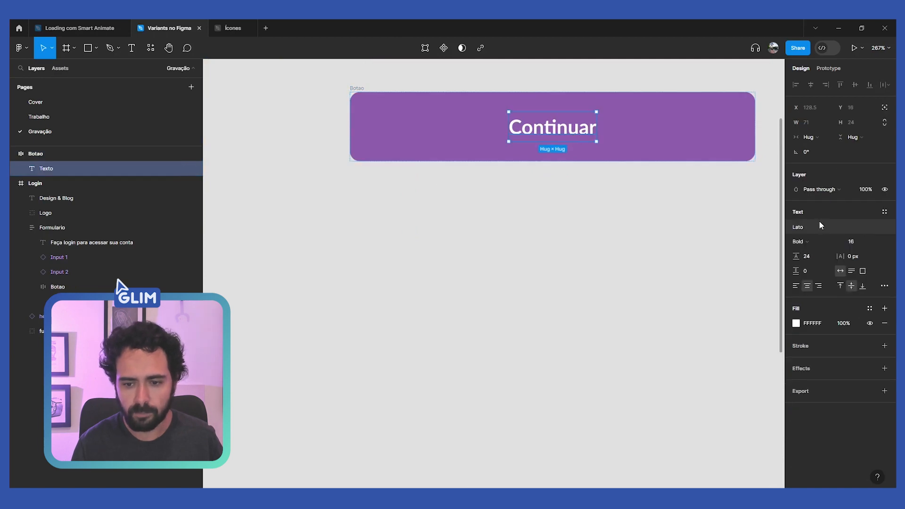
key(t)
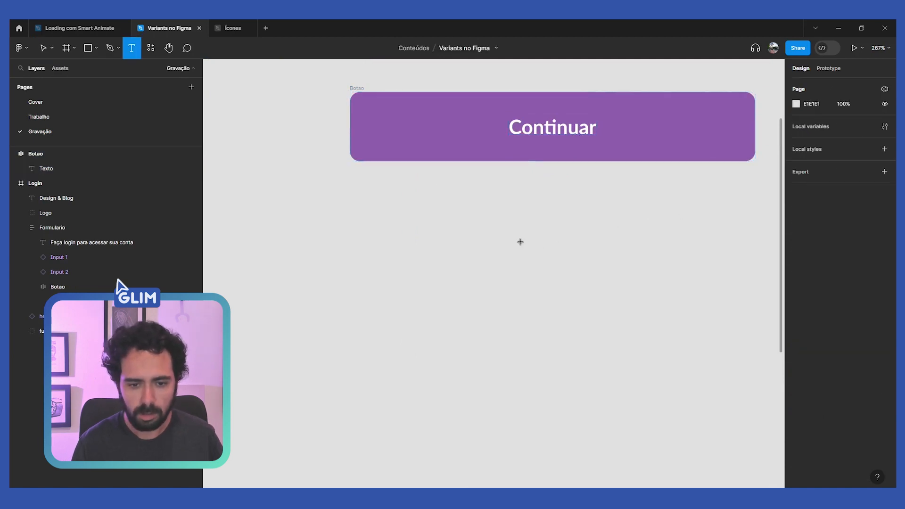
click(541, 247)
text(Co)
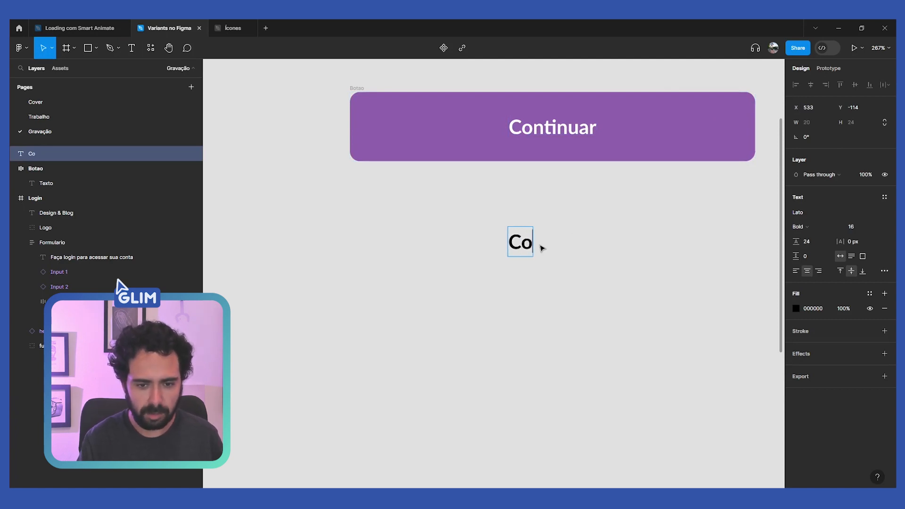
text(ti)
key(BackSpace)
key(BackSpace)
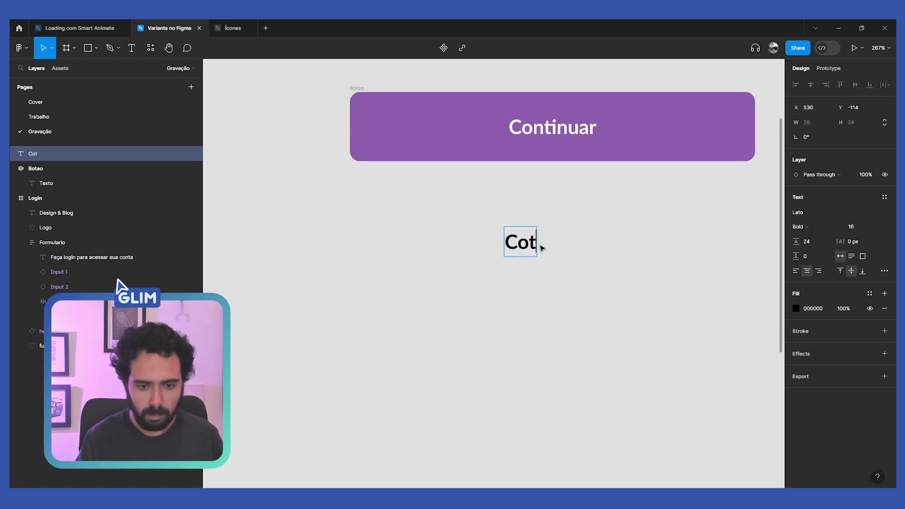
text(ntinuar)
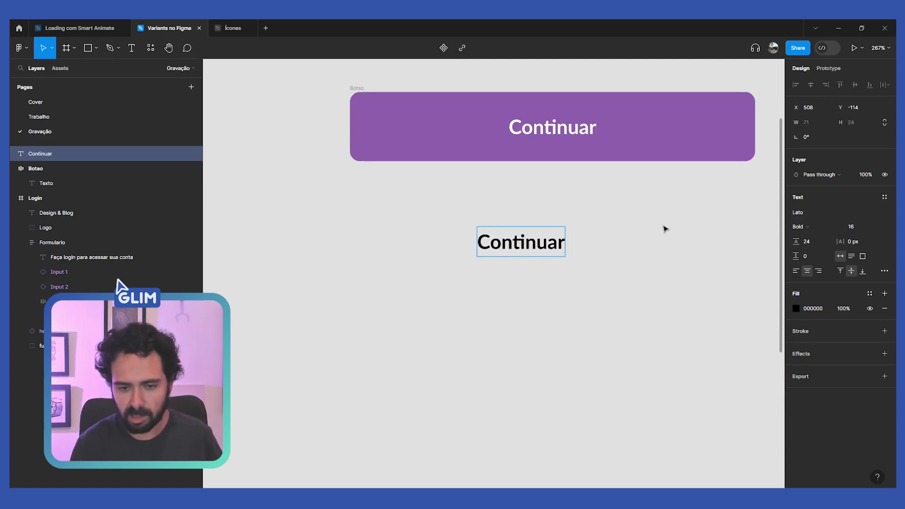
click(626, 228)
Set the fill colour of the new Continuar text to white (FFFFFF)
click(537, 230)
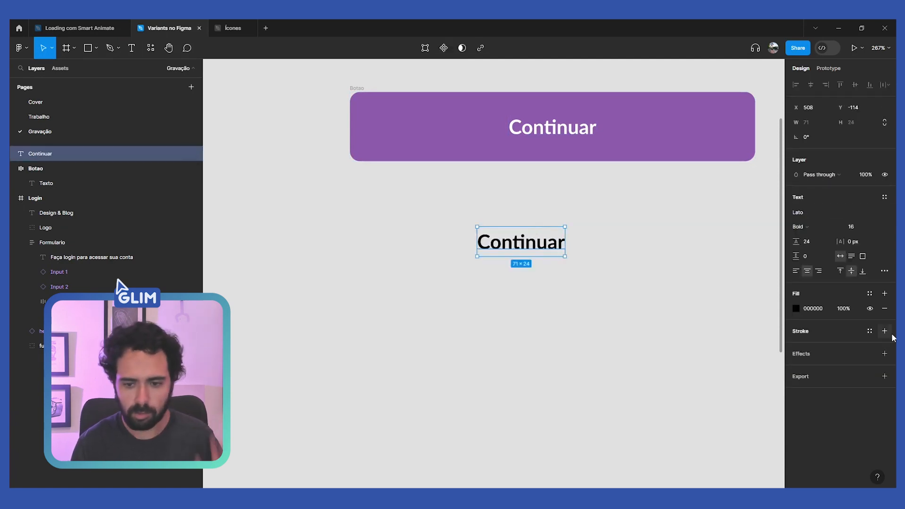
click(823, 306)
text(f)
key(Return)
click(620, 277)
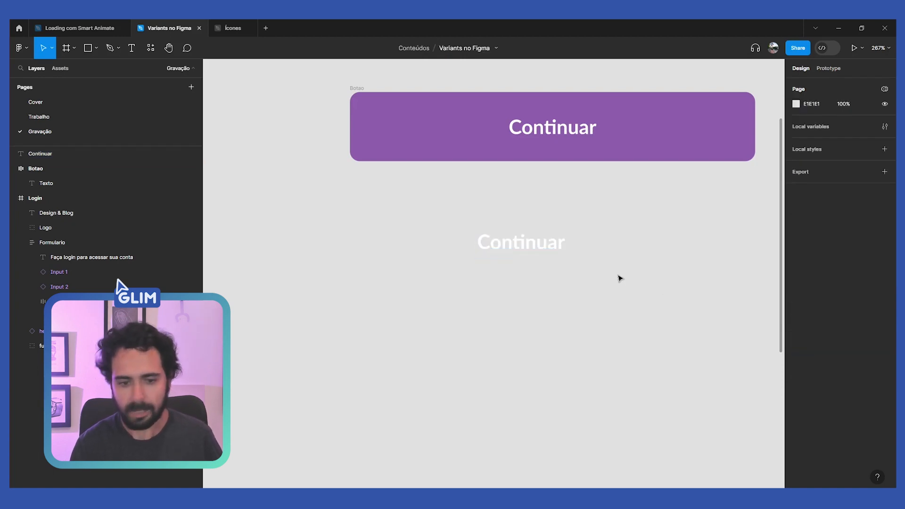
Move the white Continuar text further below the purple button and wrap it in an auto layout frame
click(561, 252)
click(578, 264)
click(544, 255)
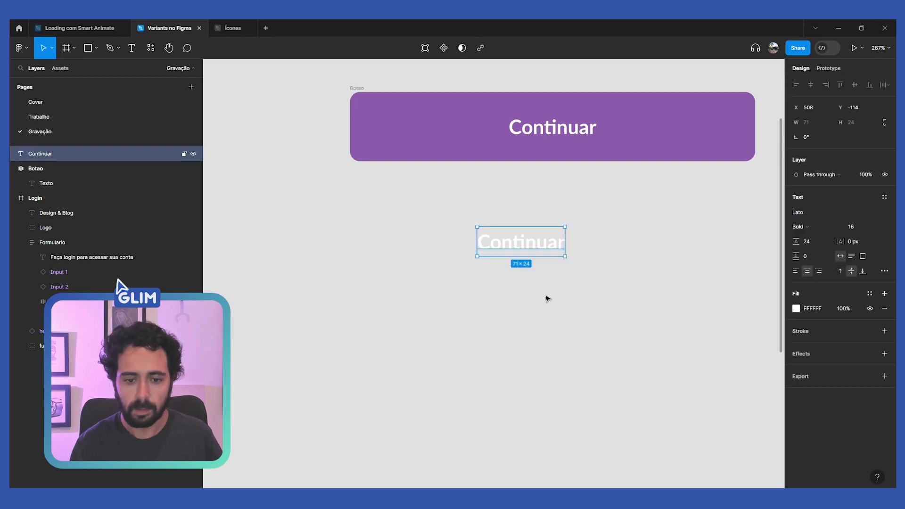
drag(539, 245, 539, 292)
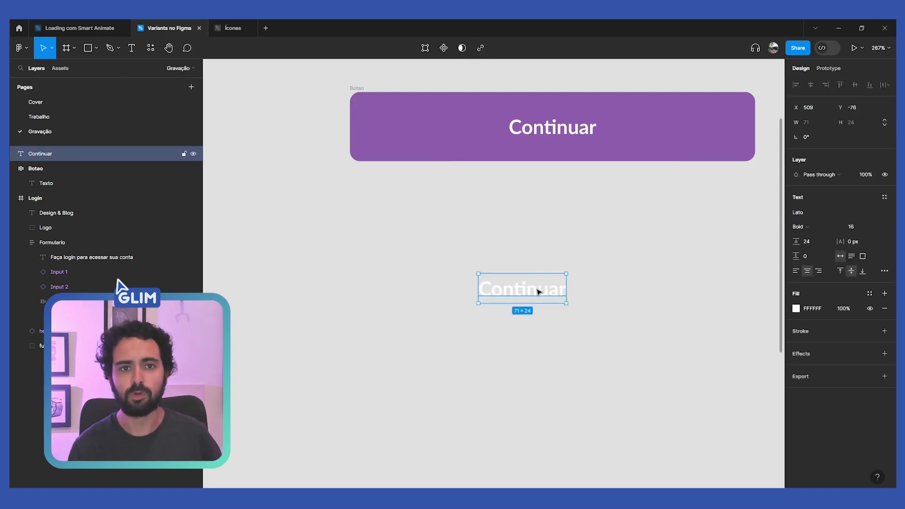
key(shift+a)
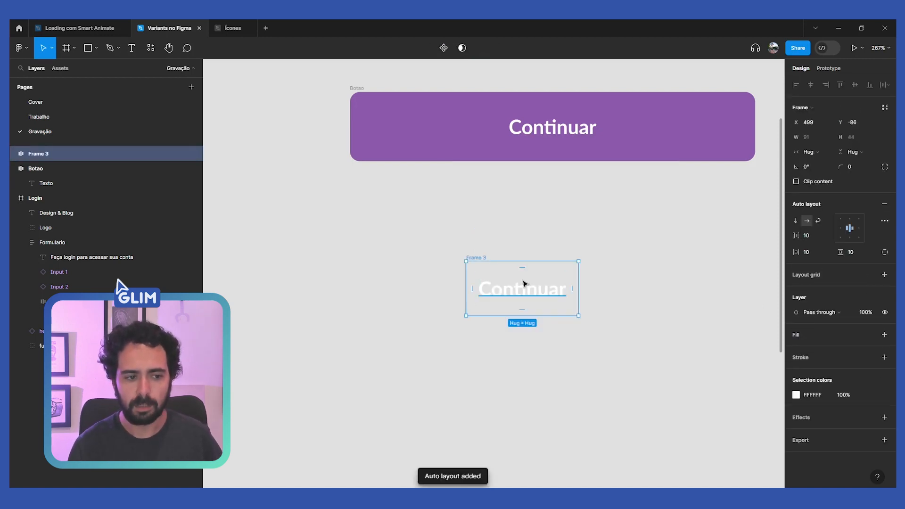
key(ctrl+z)
right_click(507, 288)
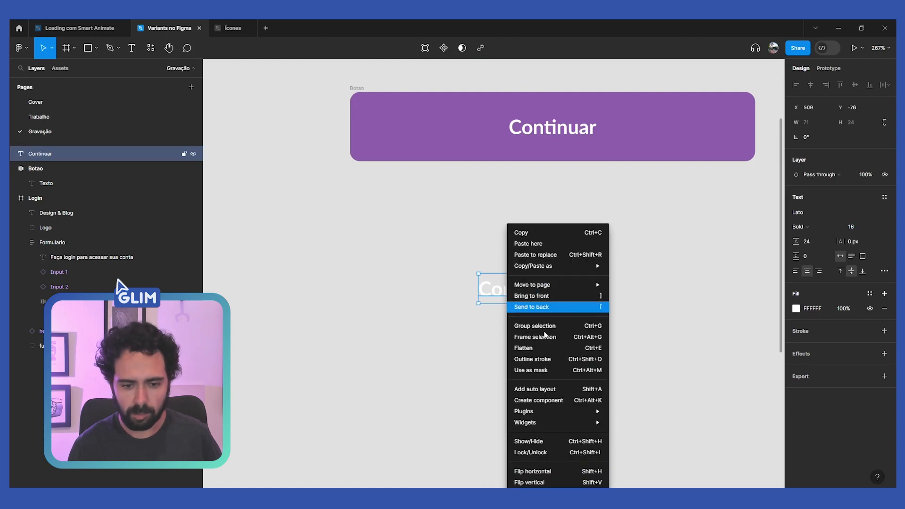
click(557, 389)
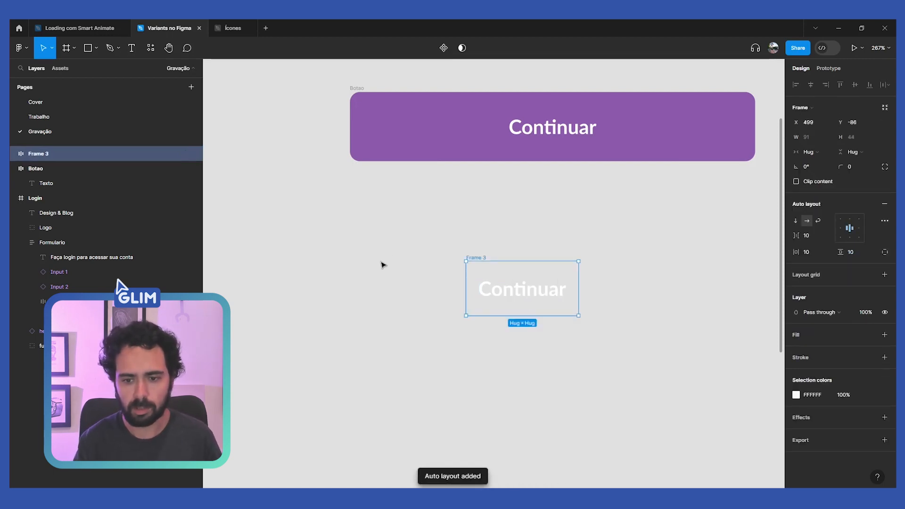
Set the new auto layout frame's item spacing, horizontal padding and vertical padding to 16
click(811, 235)
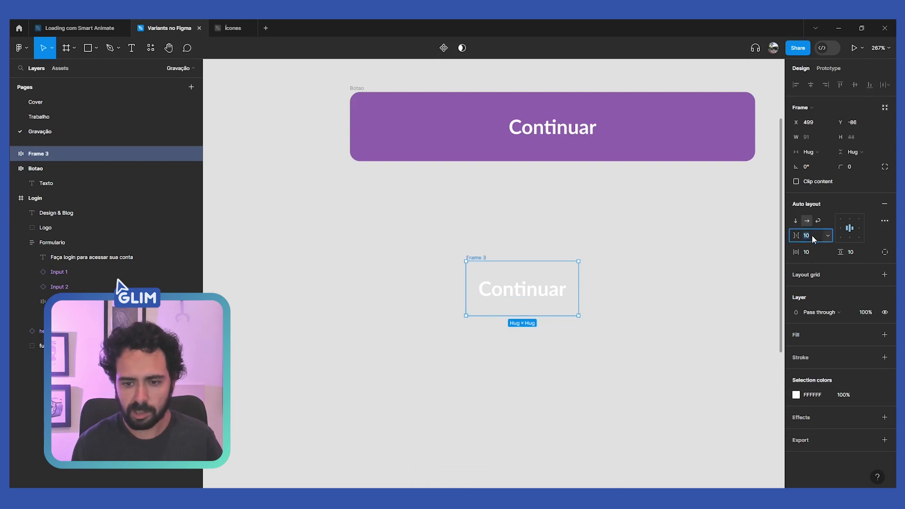
text(16)
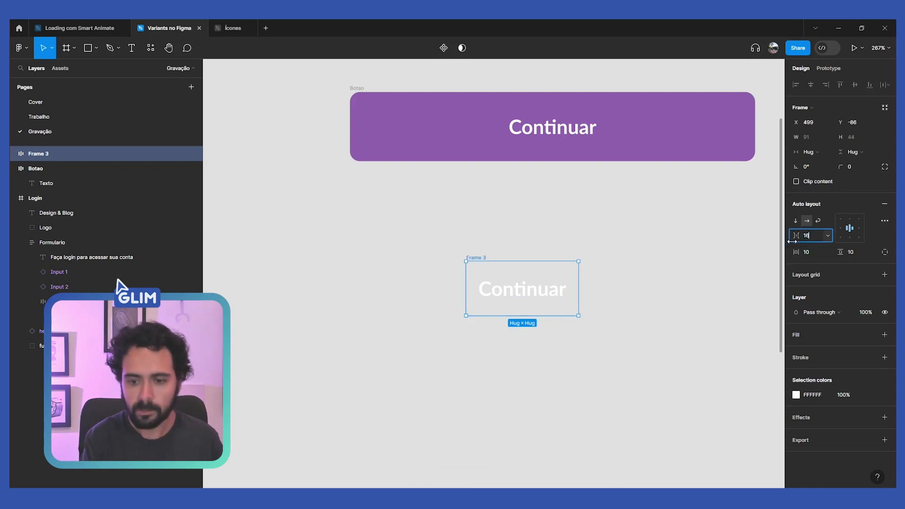
key(Tab)
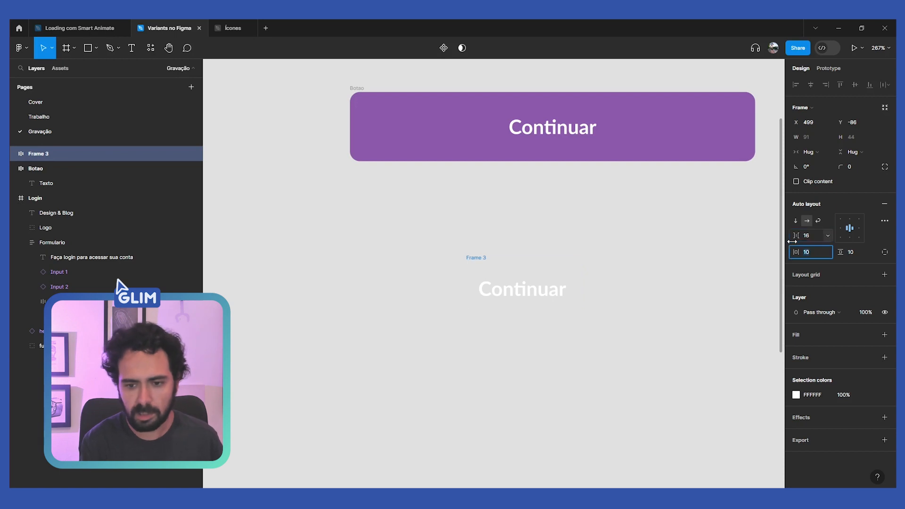
text(16)
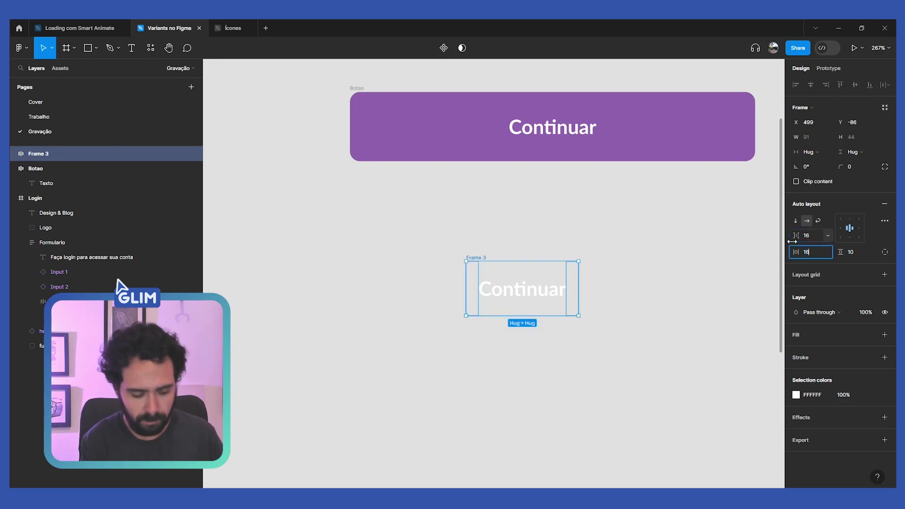
key(Tab)
text(16)
key(Return)
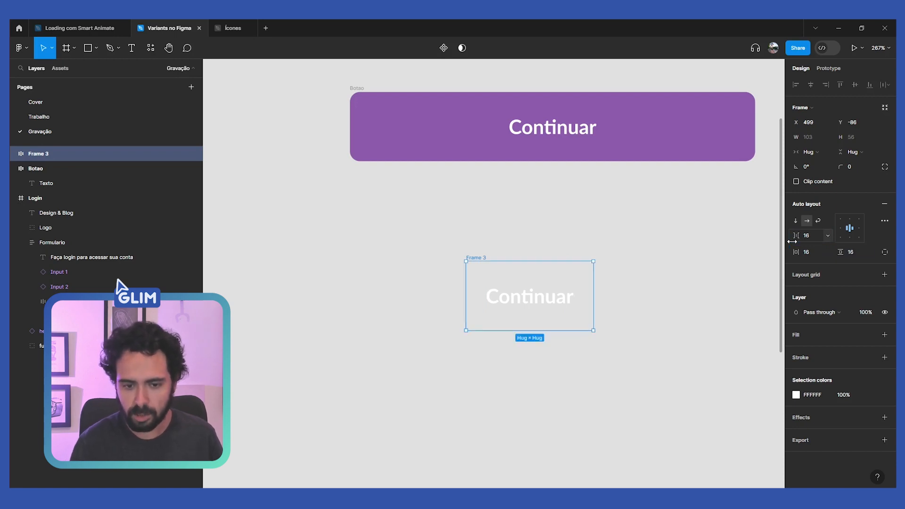
Add a fill to the new frame and sample the purple 8C5AAB from the original button
scroll(593, 213, right, 3)
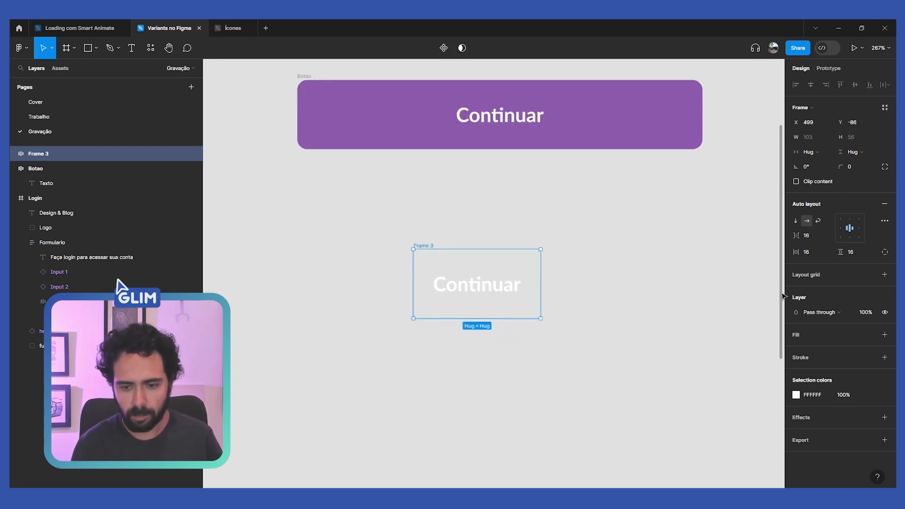
click(884, 335)
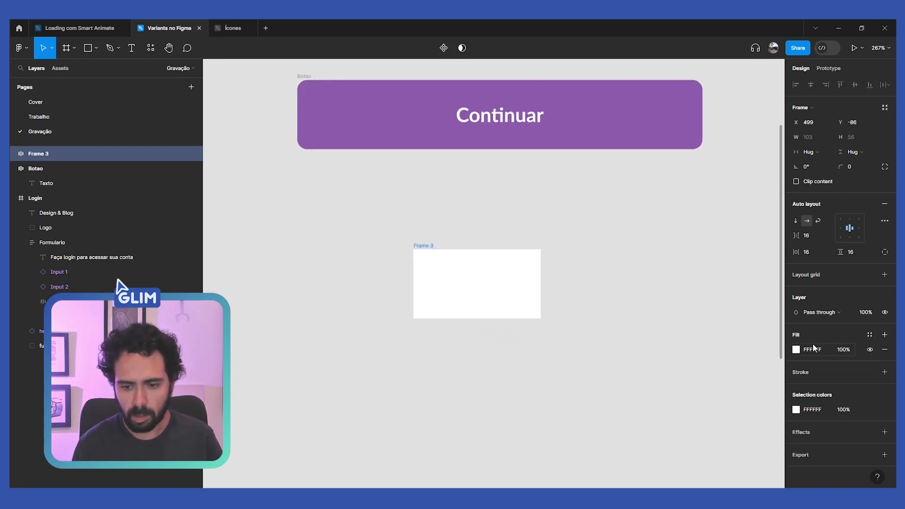
click(796, 349)
click(699, 306)
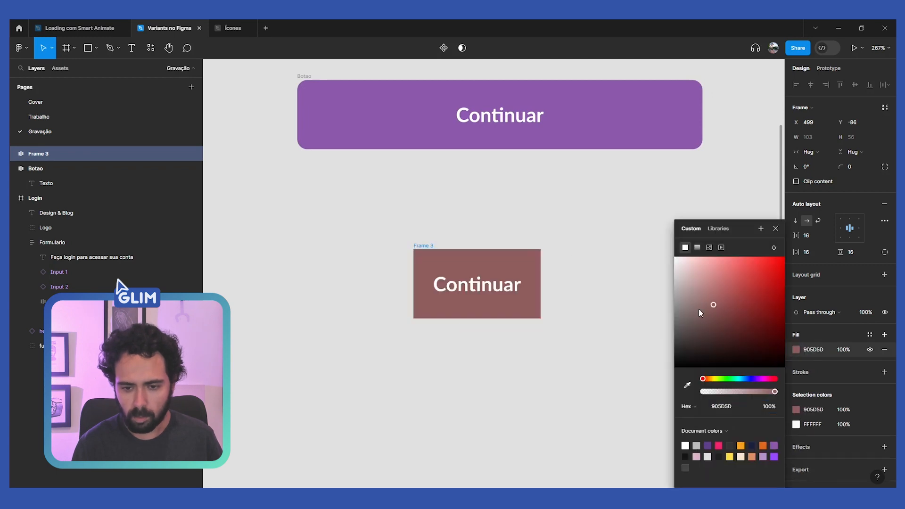
click(690, 385)
click(605, 125)
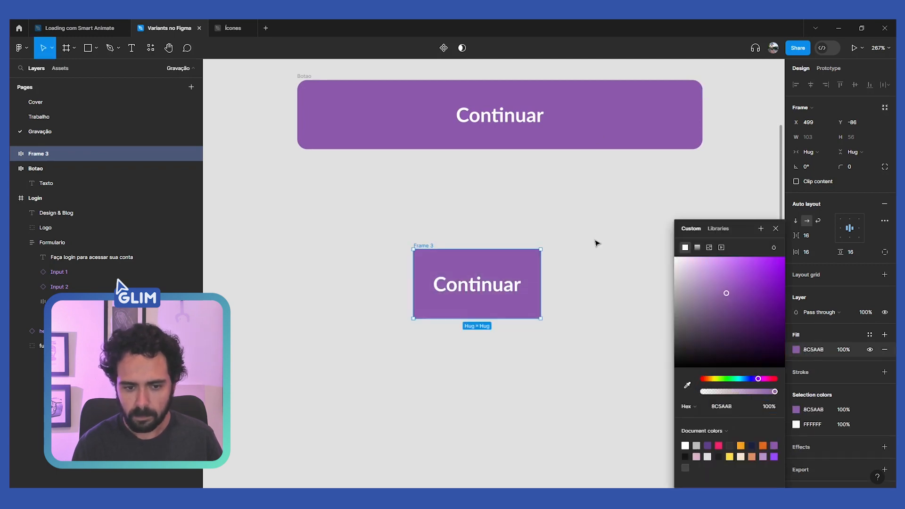
click(777, 229)
Set the new button frame's corner radius to 8 and move it flush with the original button's left edge
click(436, 239)
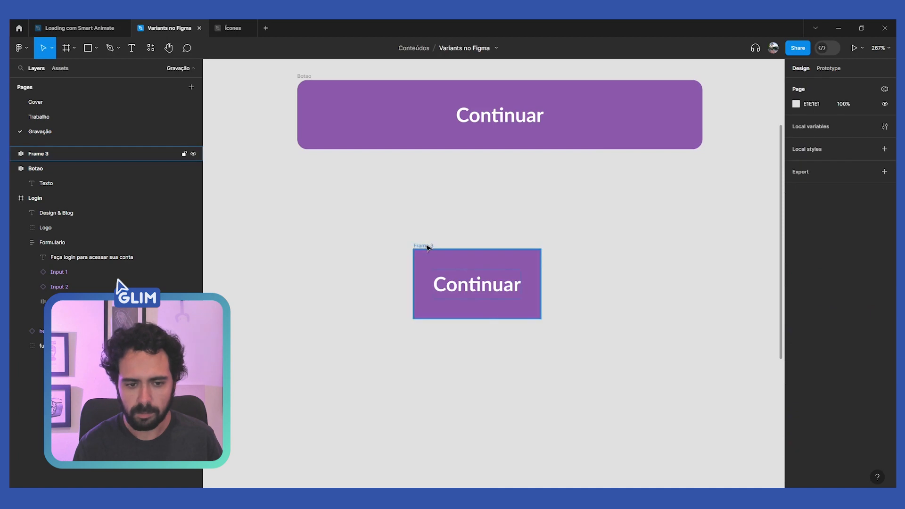
click(424, 245)
click(853, 168)
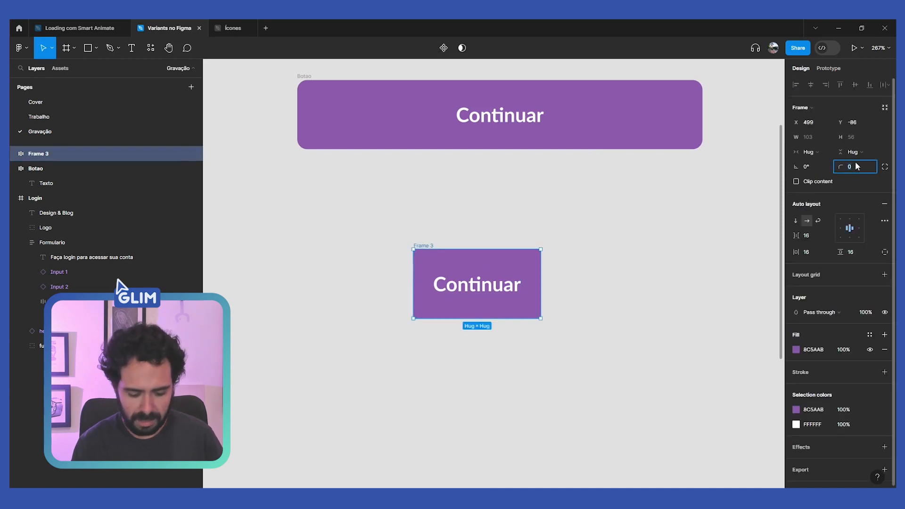
click(597, 242)
scroll(576, 242, down, 3)
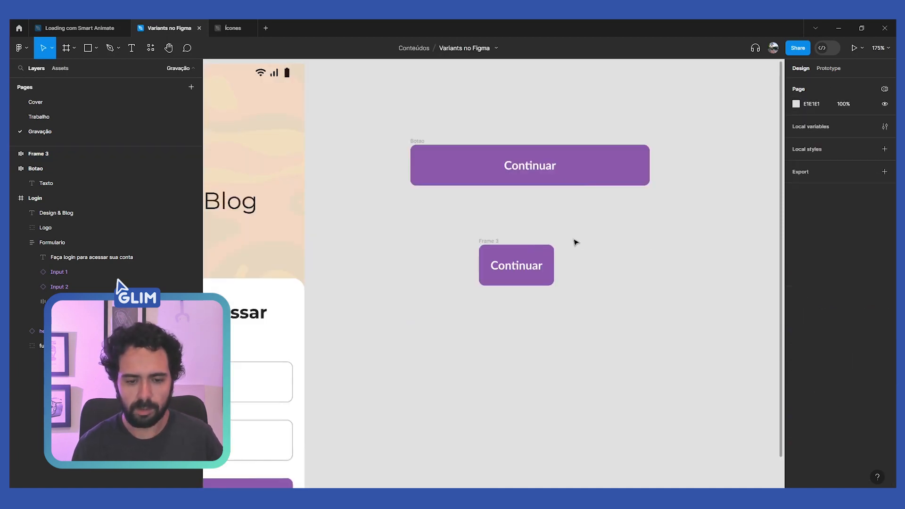
drag(485, 245, 413, 243)
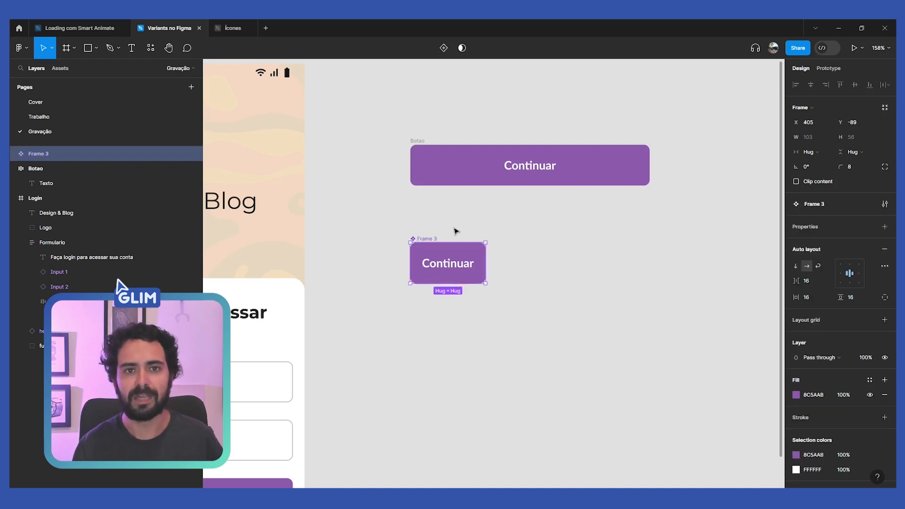
scroll(439, 234, up, 5)
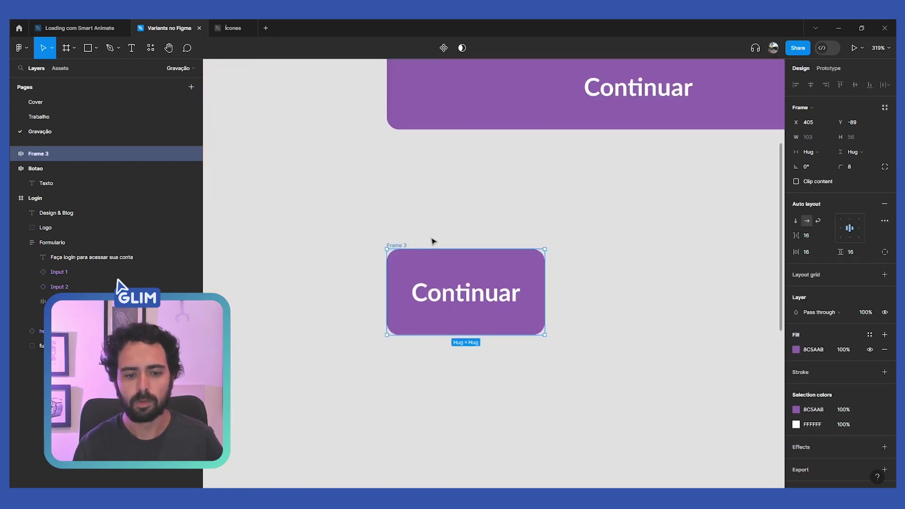
right_click(394, 245)
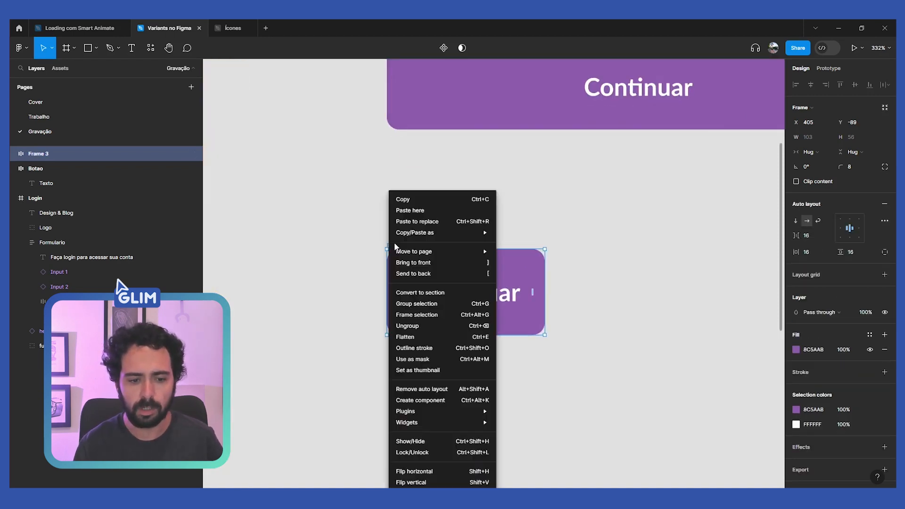
click(465, 402)
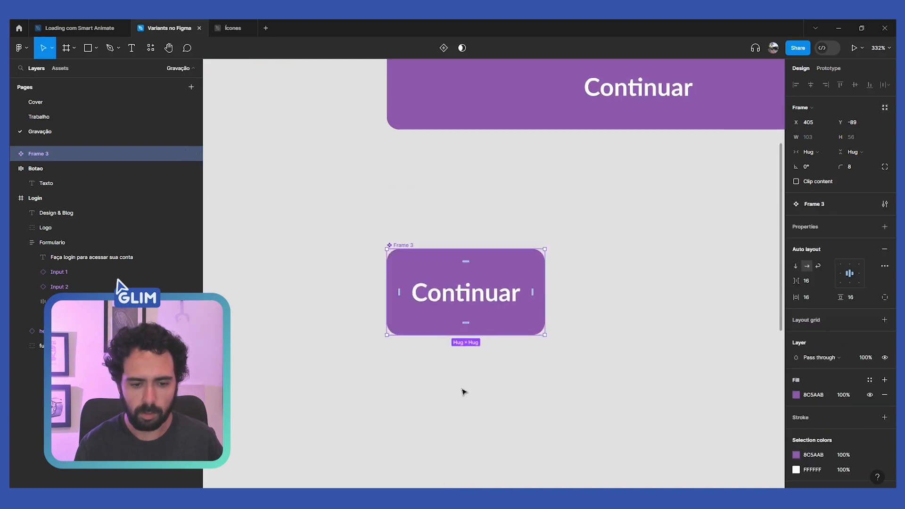
key(ctrl+z)
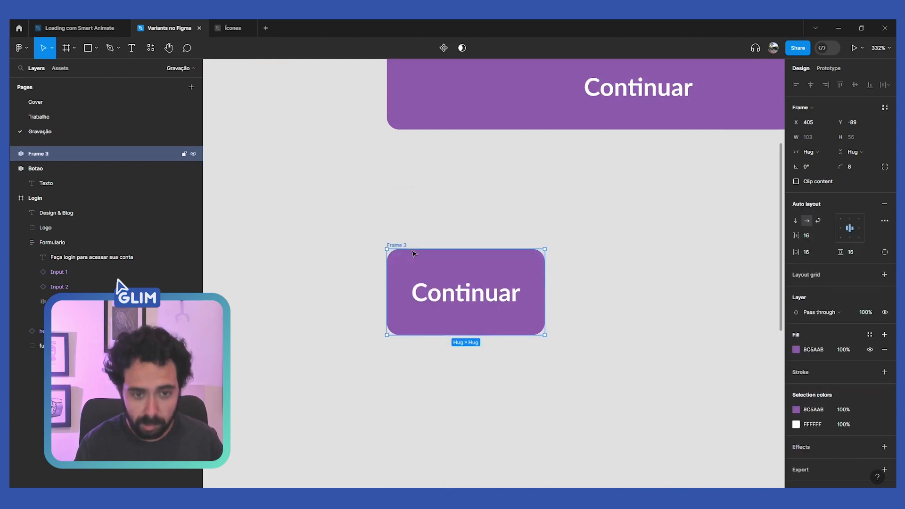
Turn the new Continuar button frame into a component and rename it "Botão"
click(443, 49)
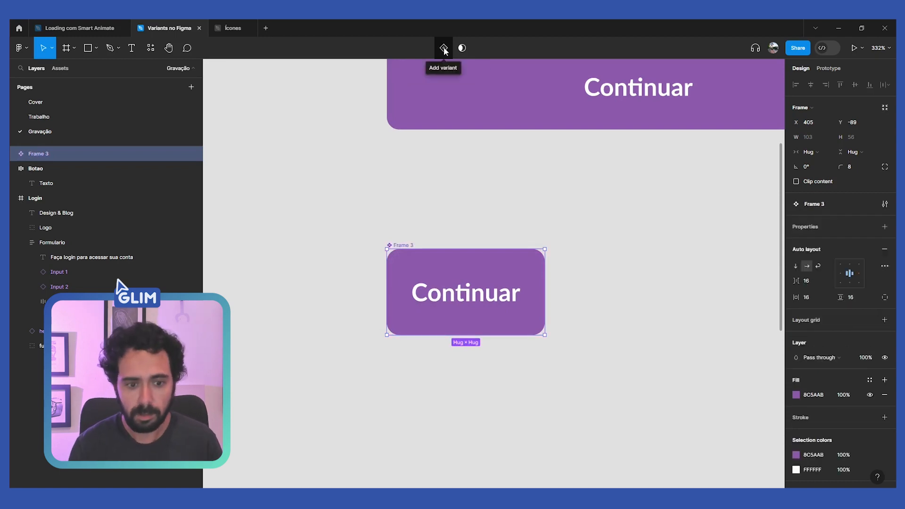
click(450, 207)
click(402, 247)
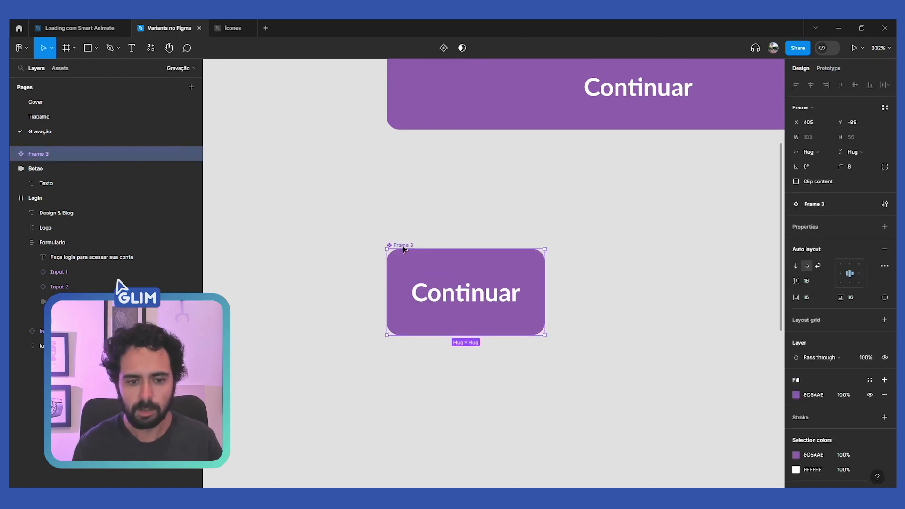
right_click(397, 247)
click(427, 111)
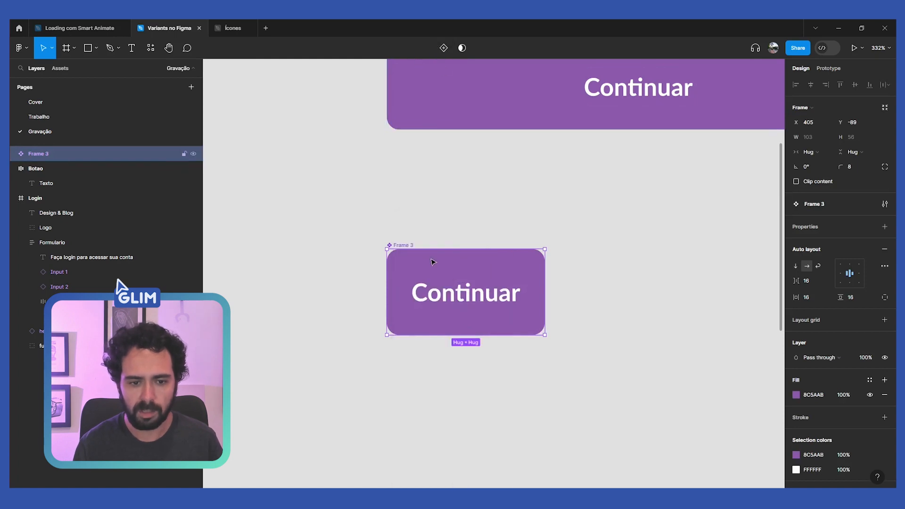
double_click(402, 245)
text(B)
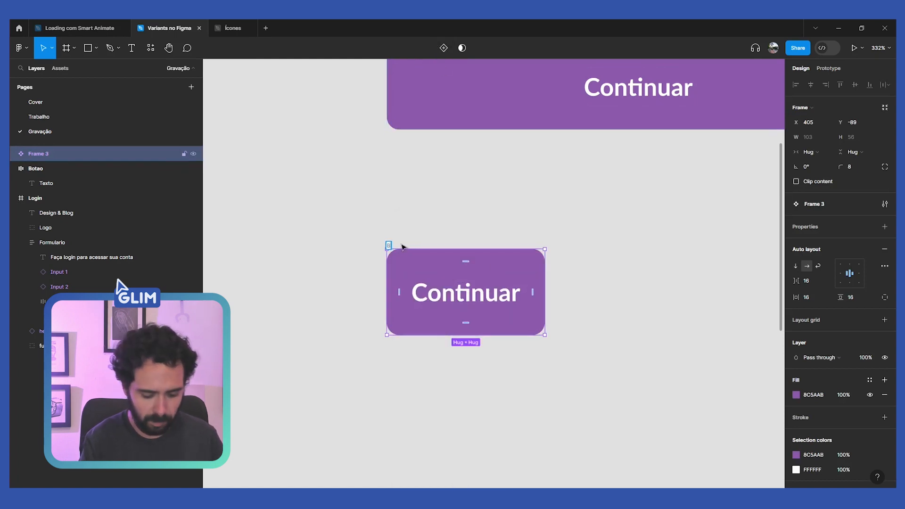
text(otão)
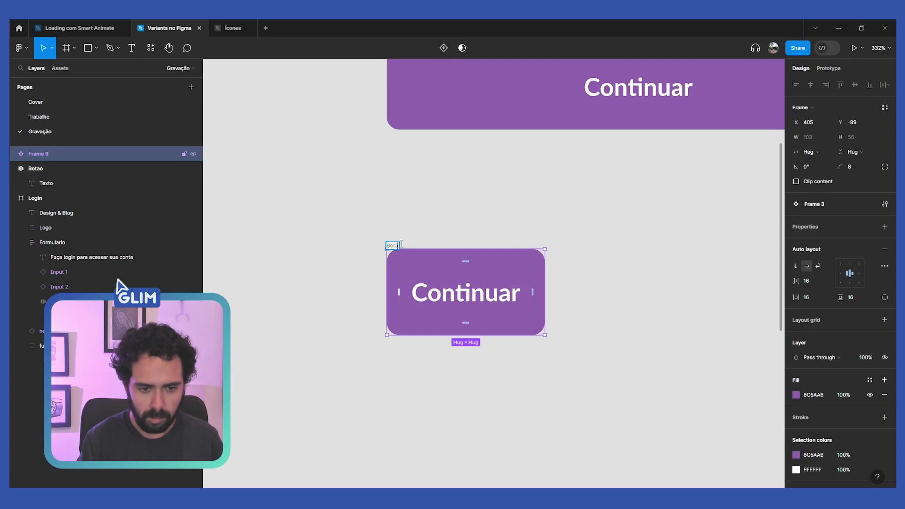
key(Return)
scroll(434, 212, down, 1)
scroll(433, 212, right, 1)
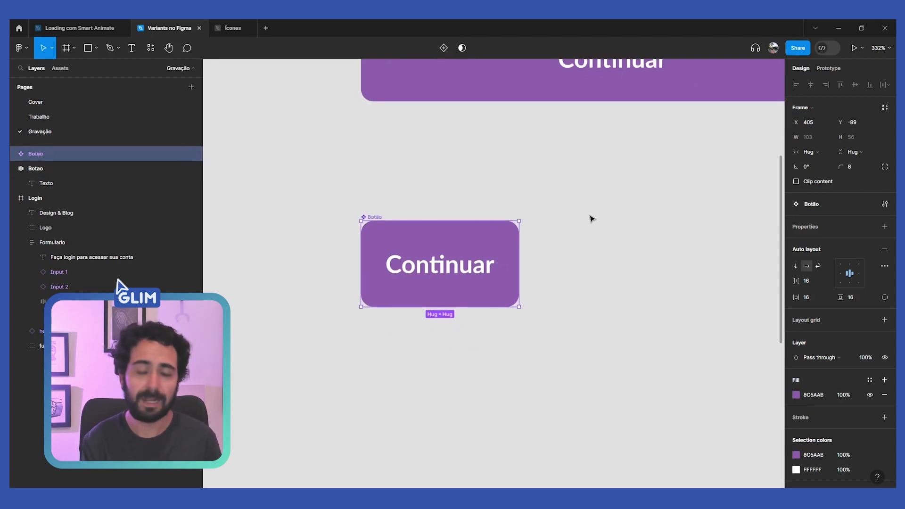
Try the Botão component's resizing on a temporary instance with filler text added to its label, and delete that instance
drag(498, 243, 482, 425)
drag(484, 444, 460, 346)
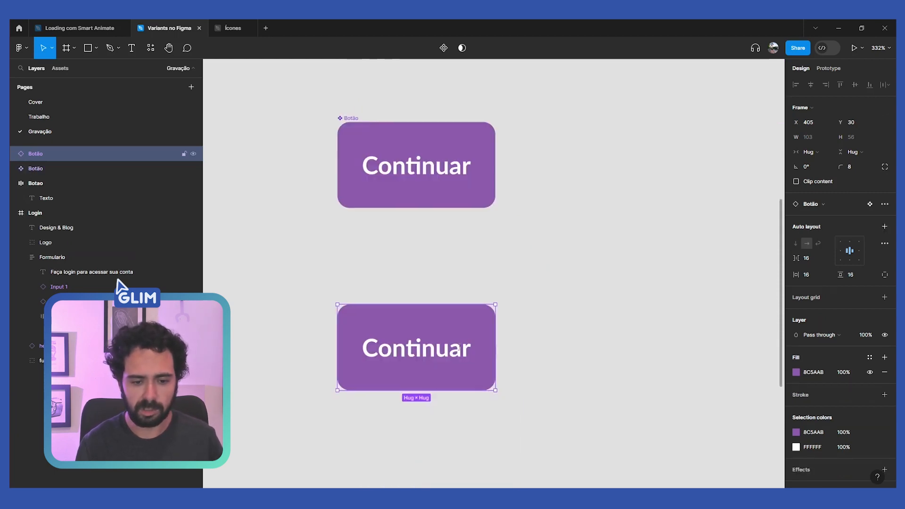
key(t)
click(458, 346)
text(sgdhsgdhsgdhsgdhsgdhsgdhsgdh)
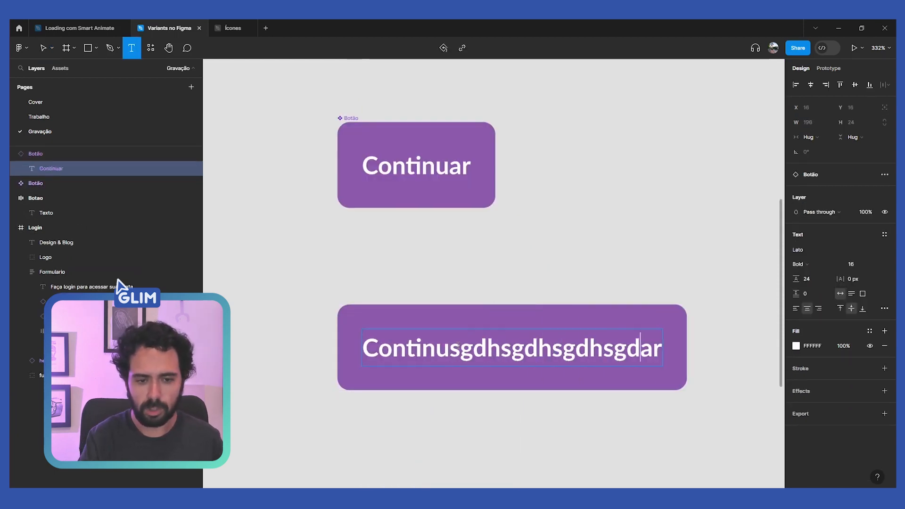
scroll(451, 321, down, 2)
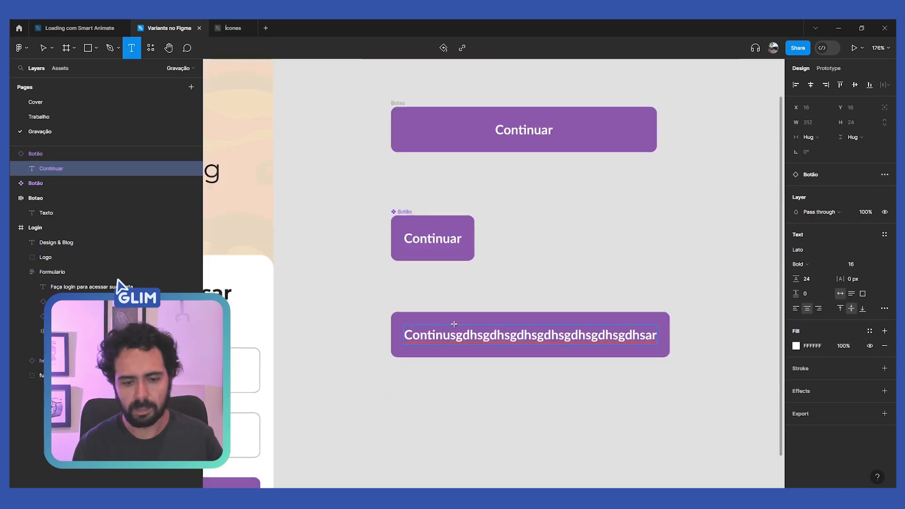
click(494, 404)
key(Escape)
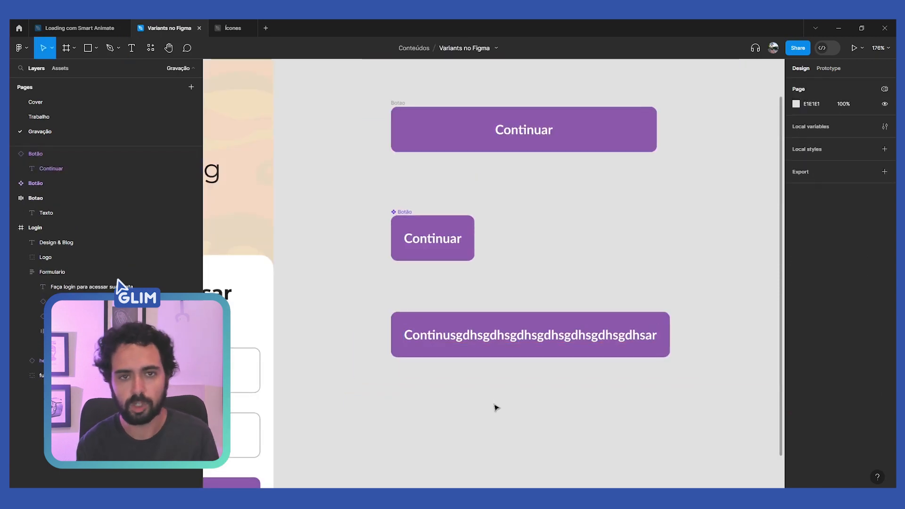
click(490, 337)
key(Delete)
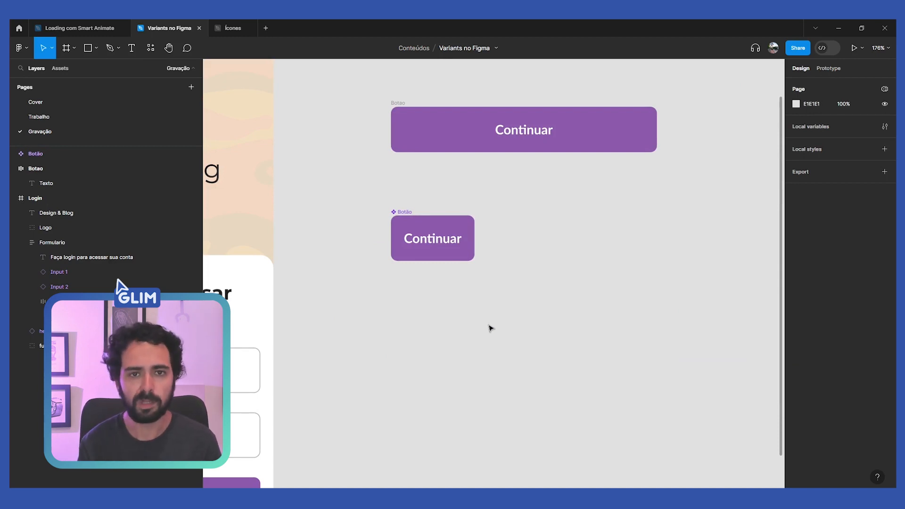
Add a variant property to the Botão component
click(405, 217)
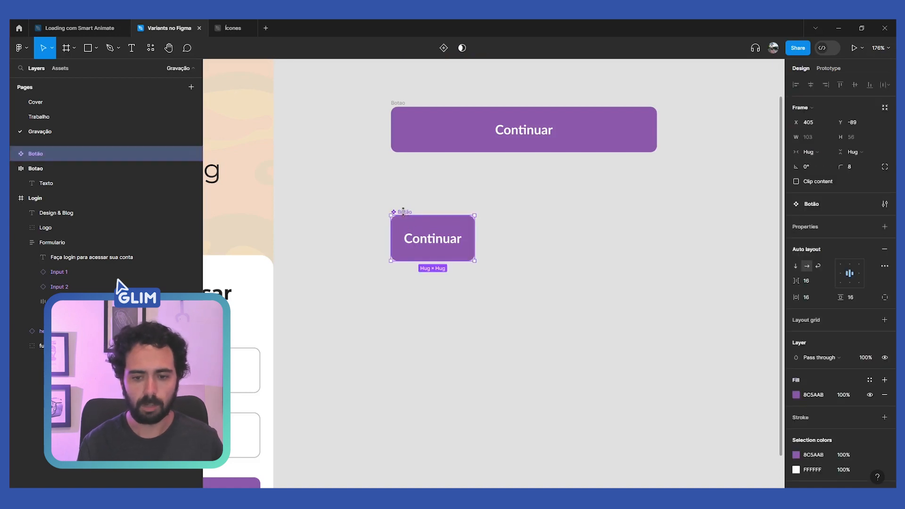
click(885, 227)
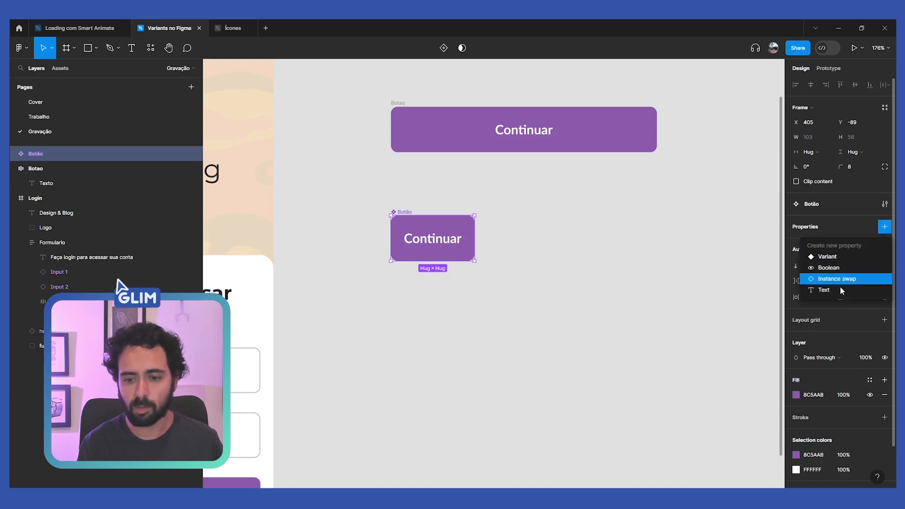
click(843, 256)
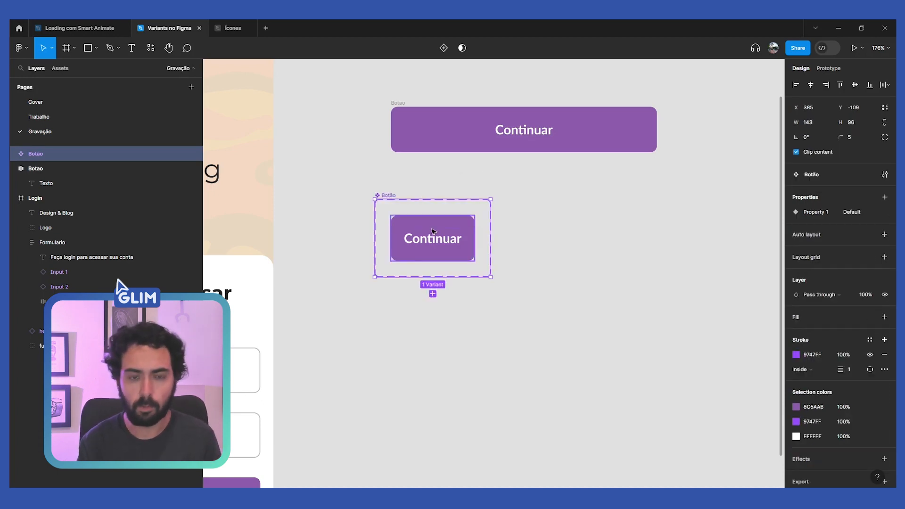
click(420, 182)
click(389, 200)
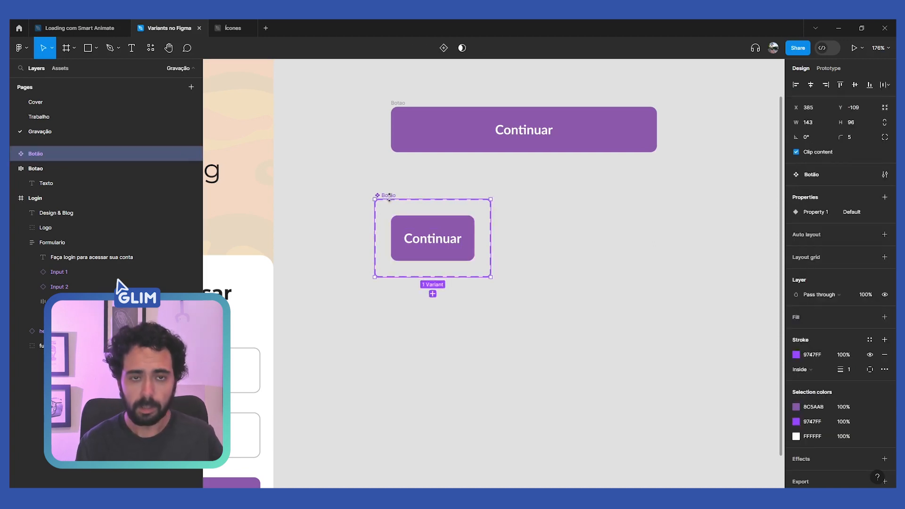
Try adding a second variant to the Botão set and moving it below the default one, and undo both changes
click(456, 234)
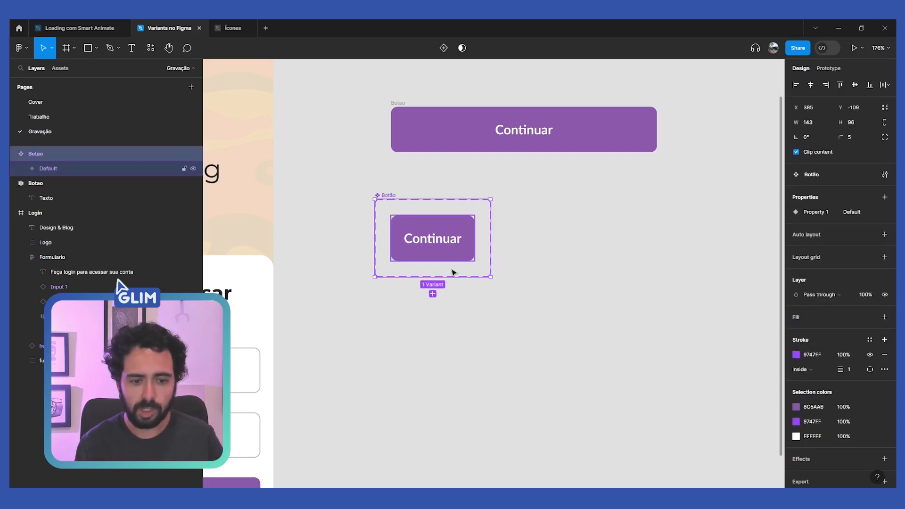
key(Return)
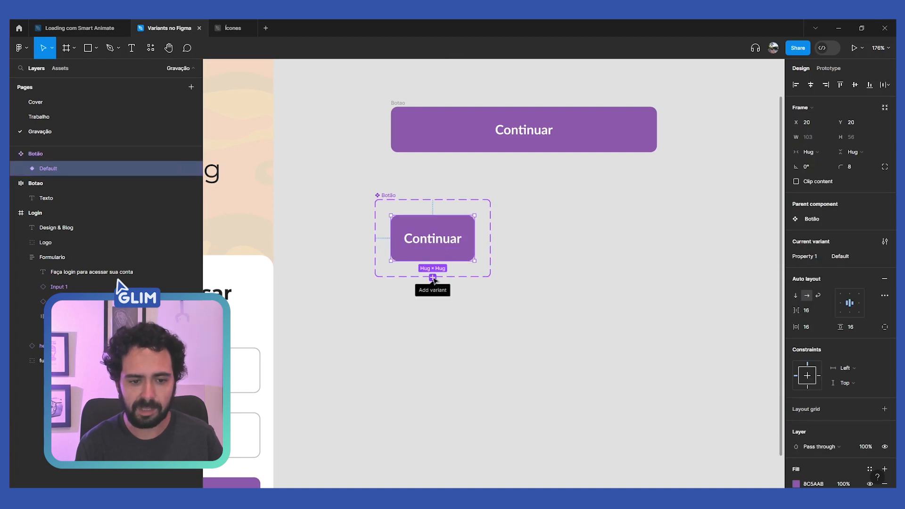
click(432, 277)
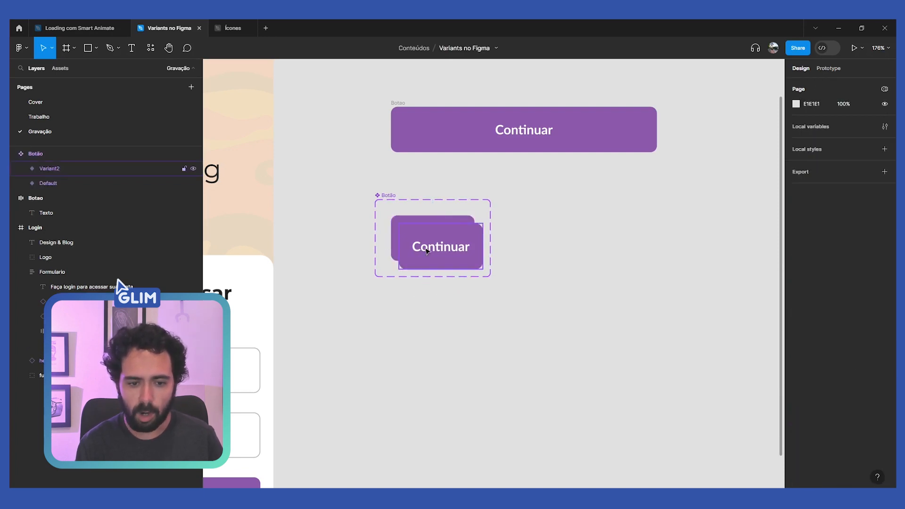
drag(430, 246, 448, 296)
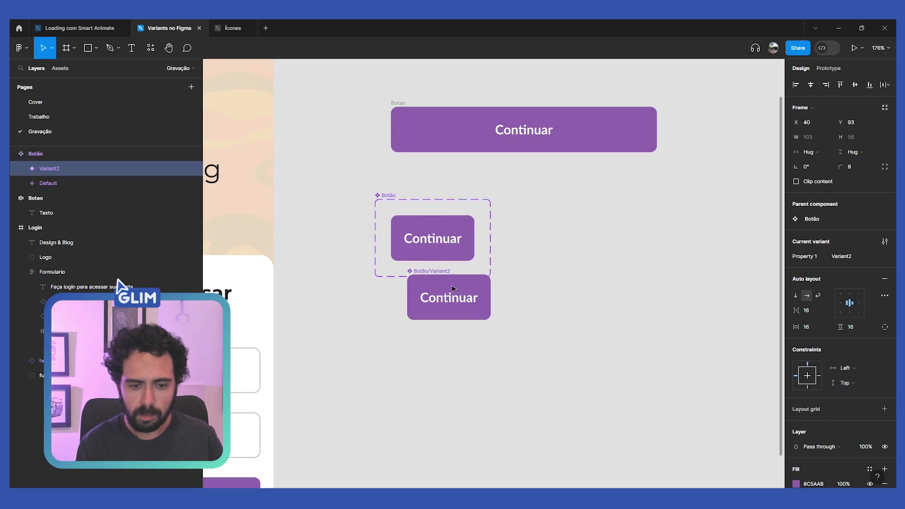
key(ctrl+z)
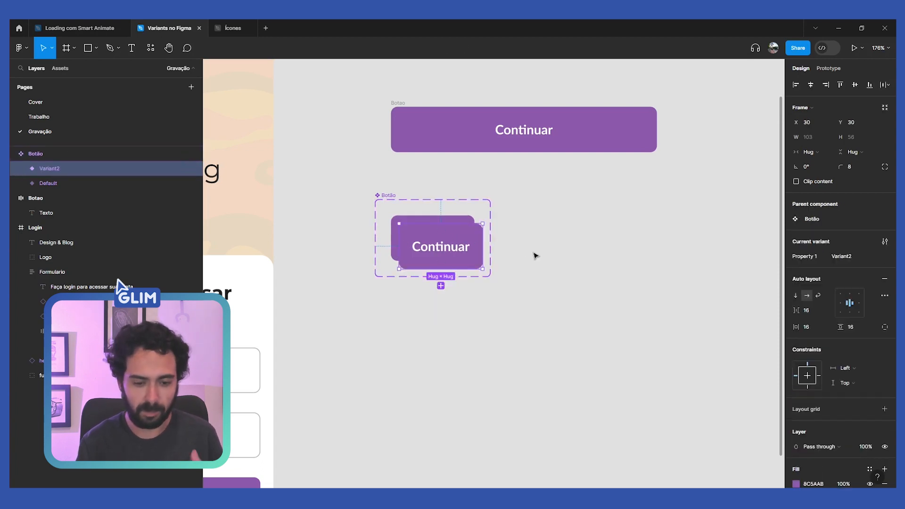
click(535, 256)
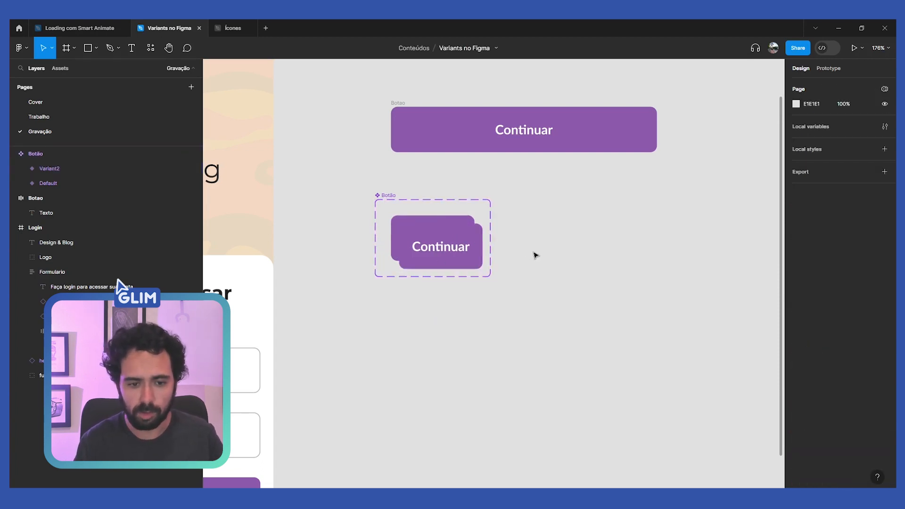
key(ctrl+z)
click(535, 256)
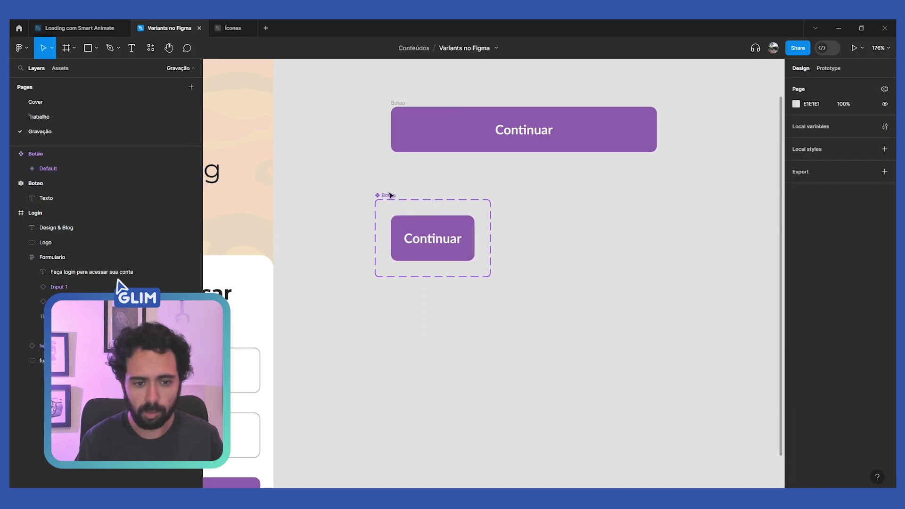
Apply vertical auto layout to the Botão component set, keeping only the Default variant inside it
click(389, 195)
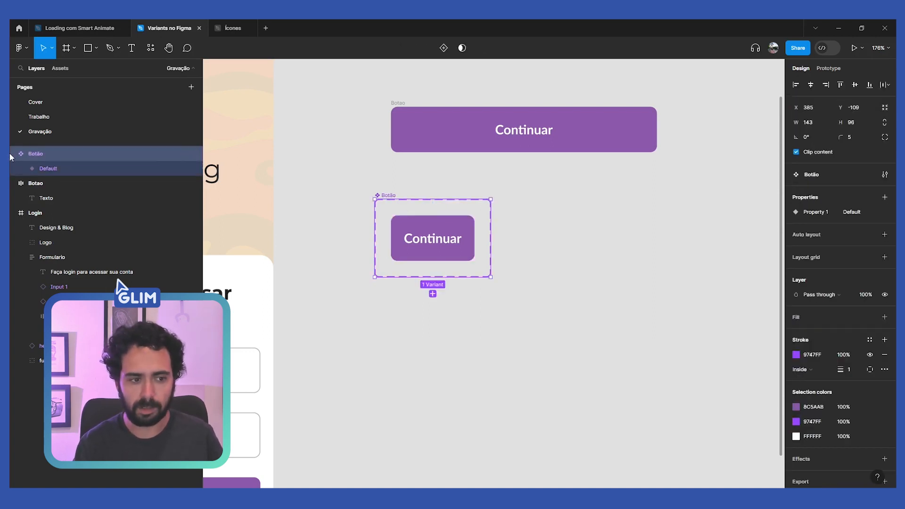
key(shift+a)
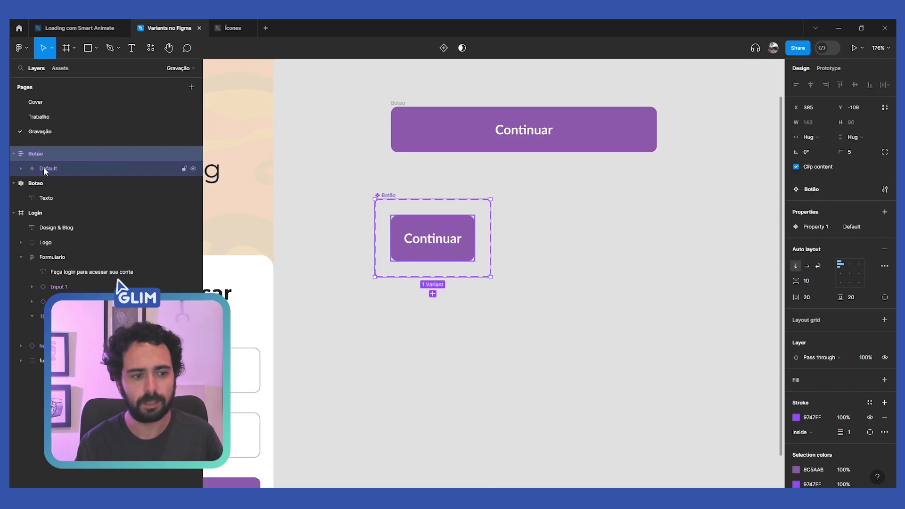
click(452, 248)
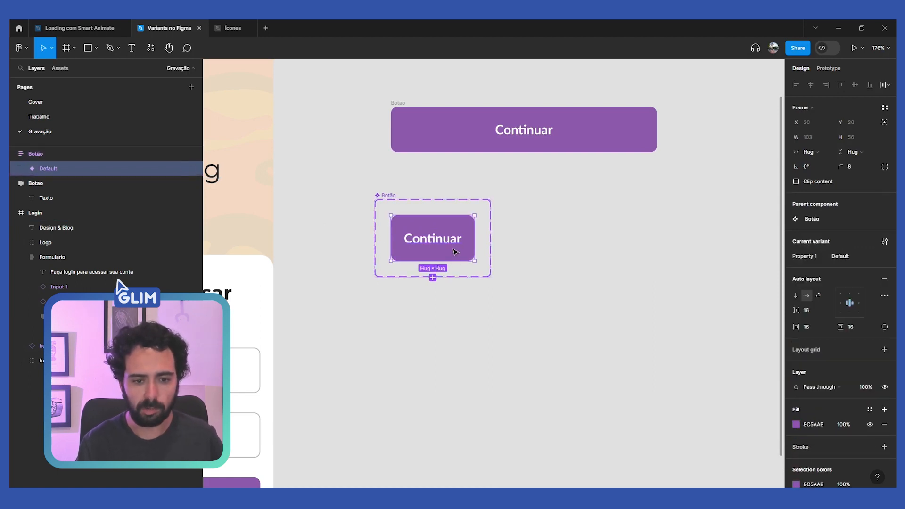
key(ctrl+d)
key(ctrl+z)
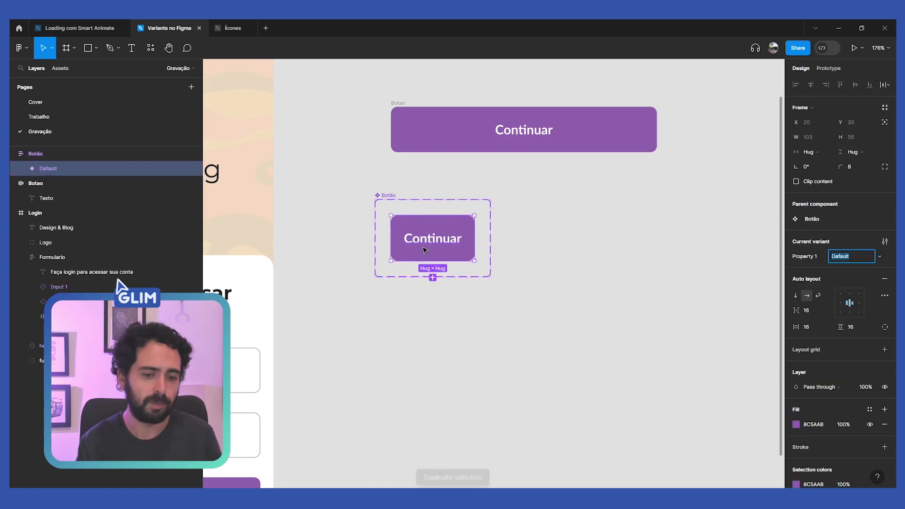
Set the Botão set's item spacing, horizontal padding and vertical padding to 32, and align its left edge with the original button
click(507, 251)
click(392, 197)
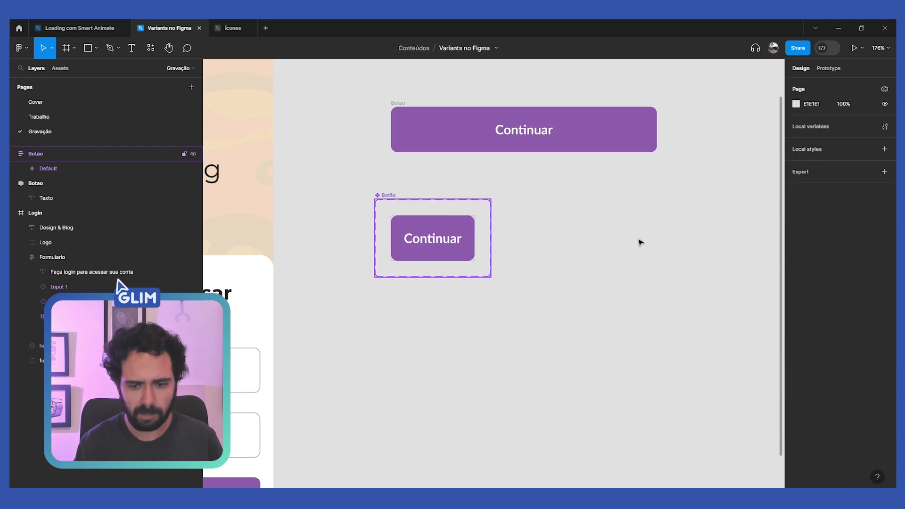
key(Tab)
text(32)
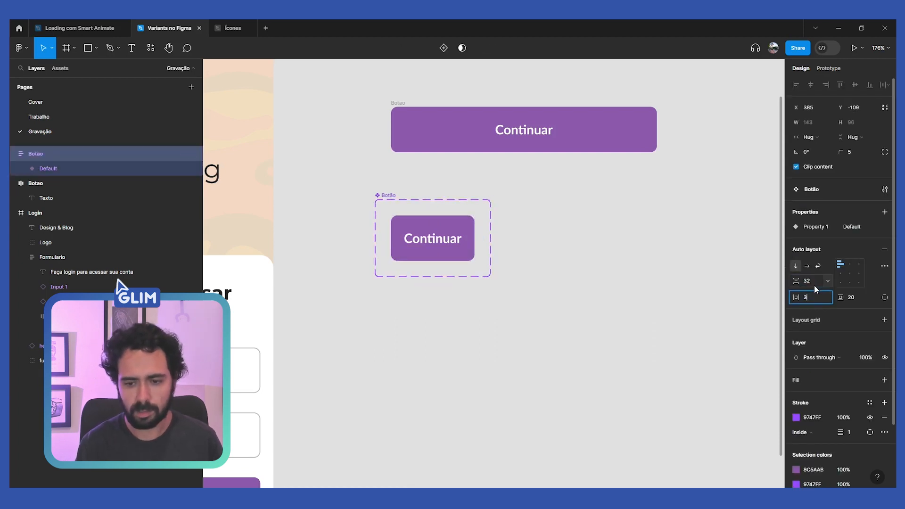
key(Tab)
text(32)
key(Return)
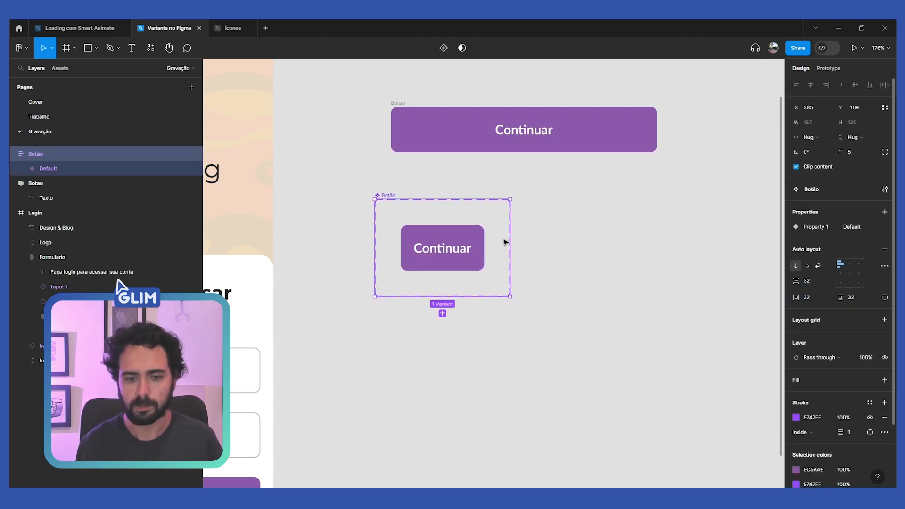
key(Escape)
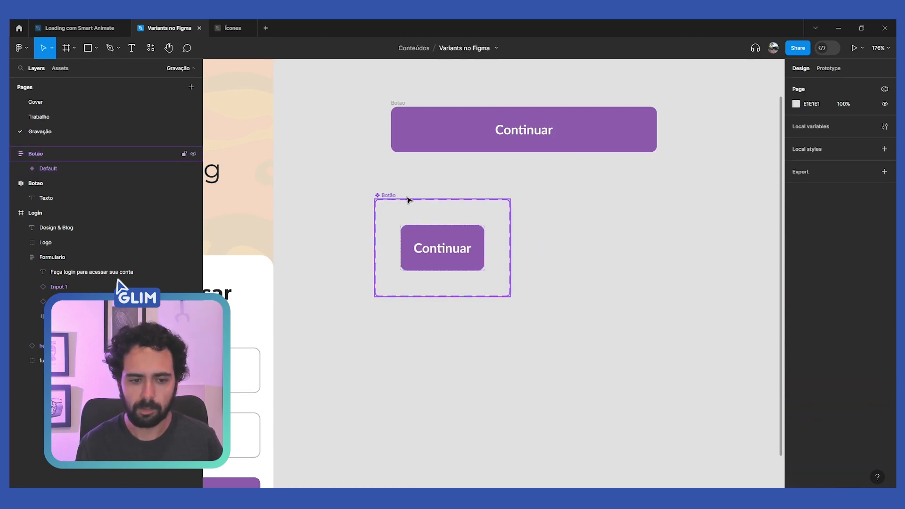
drag(408, 200, 401, 199)
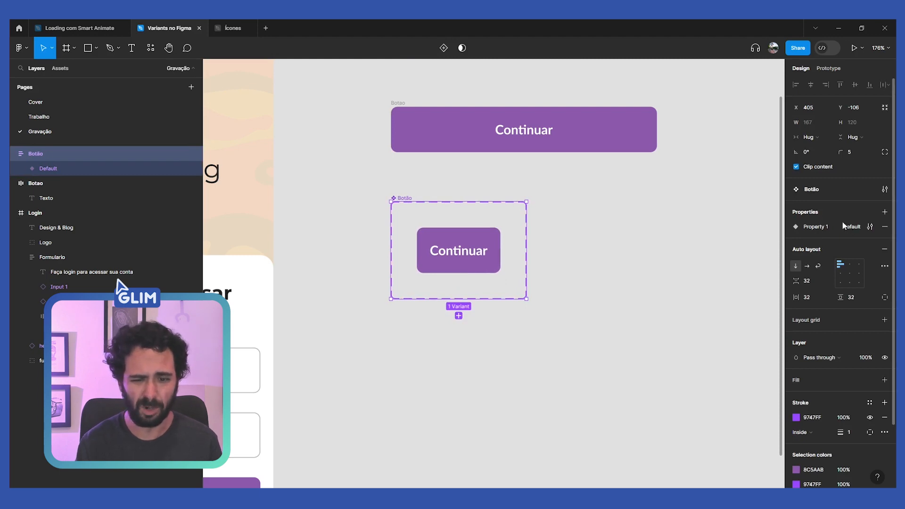
Rename the Botão set's variant property to "Tipo"
double_click(815, 227)
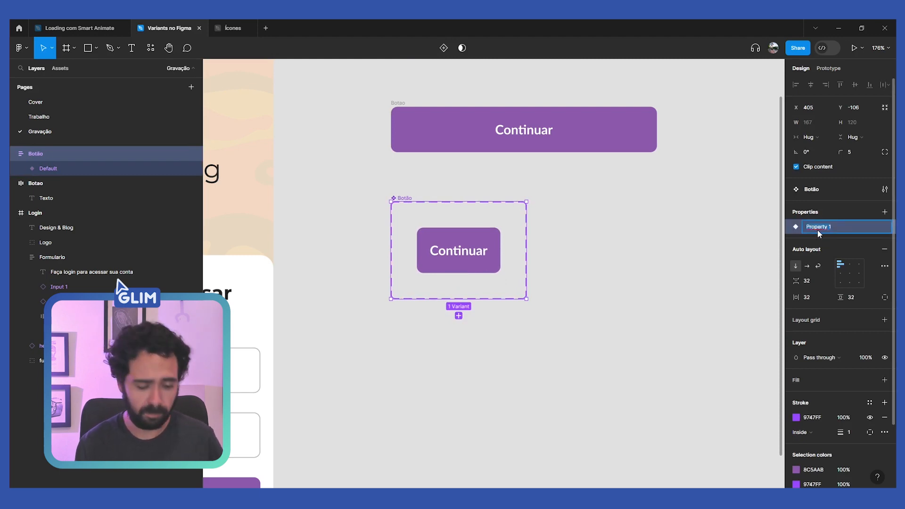
text(Ti)
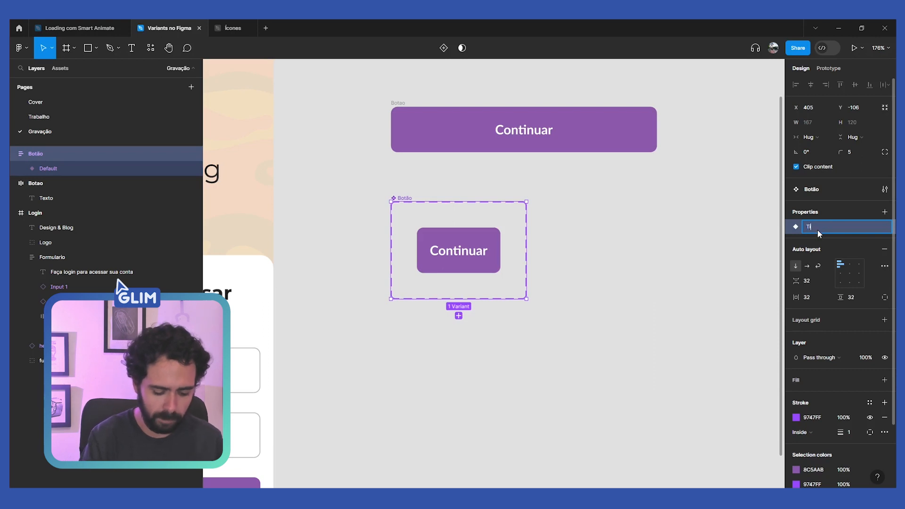
text(po)
key(Return)
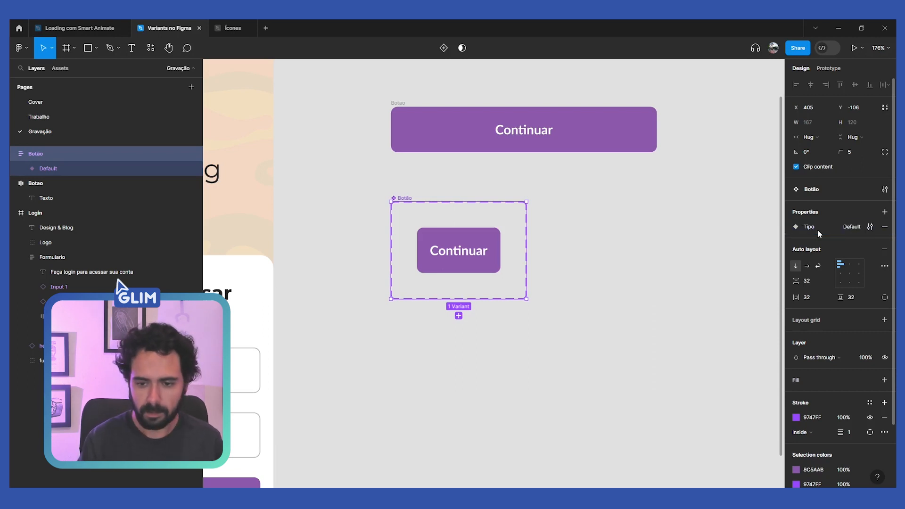
Rename the Tipo property's Default value to "Primário"
click(870, 226)
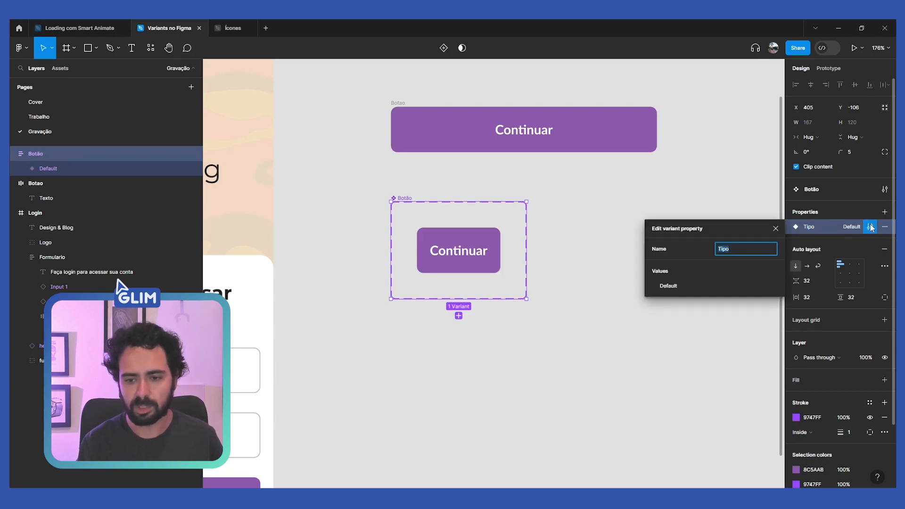
click(686, 287)
text(T)
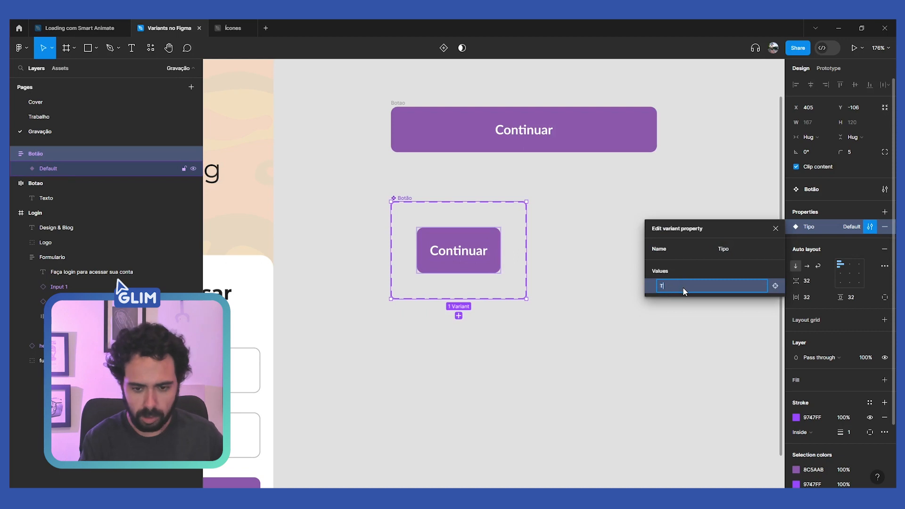
text(Primário)
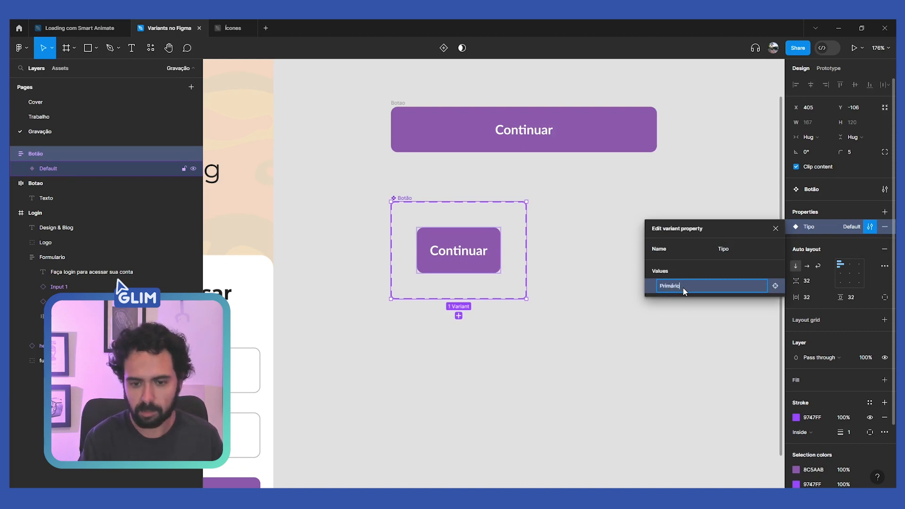
key(Return)
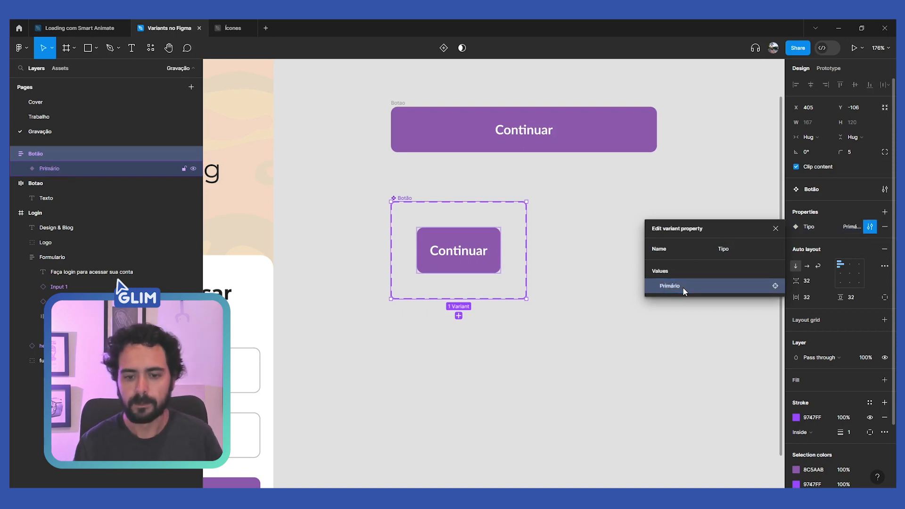
click(572, 298)
Duplicate the Primário variant within the Botão set and set the copy's Tipo value to "Secundário"
click(473, 264)
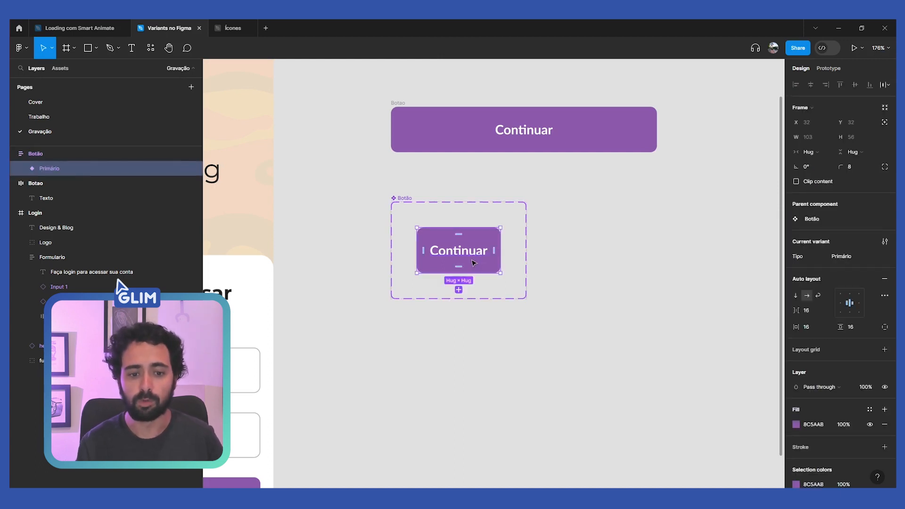
key(ctrl+d)
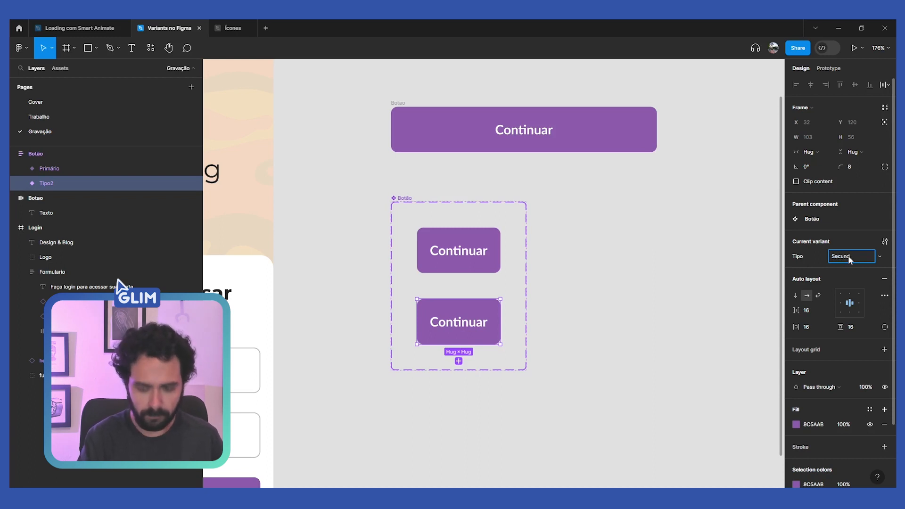
key(Return)
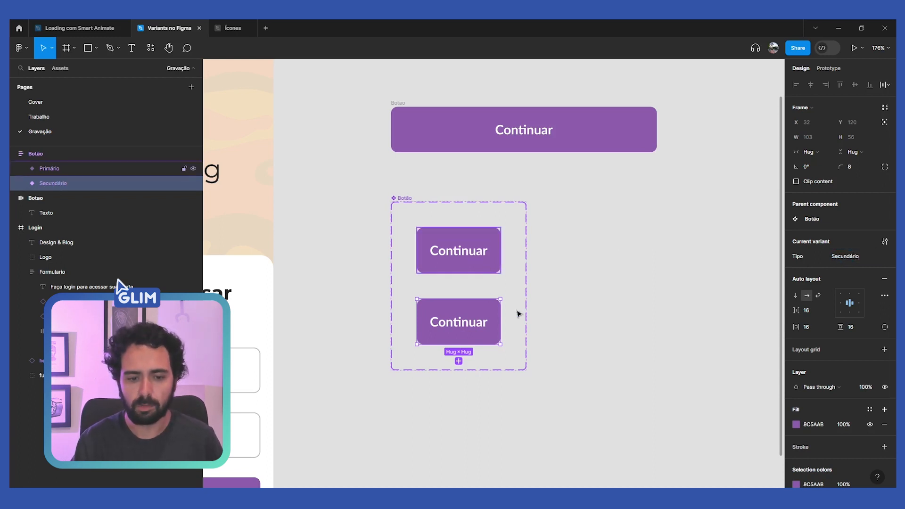
Set the Secundário variant's fill to FFFFFF
scroll(847, 380, down, 2)
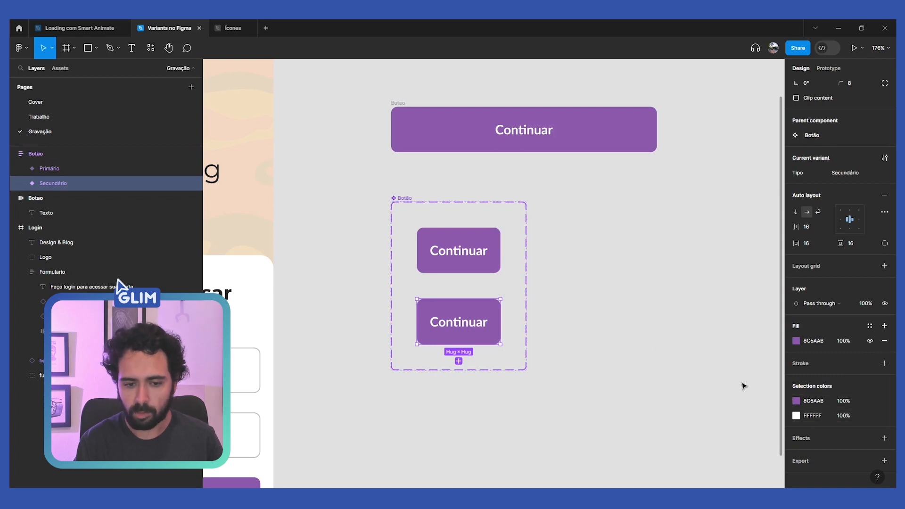
click(796, 400)
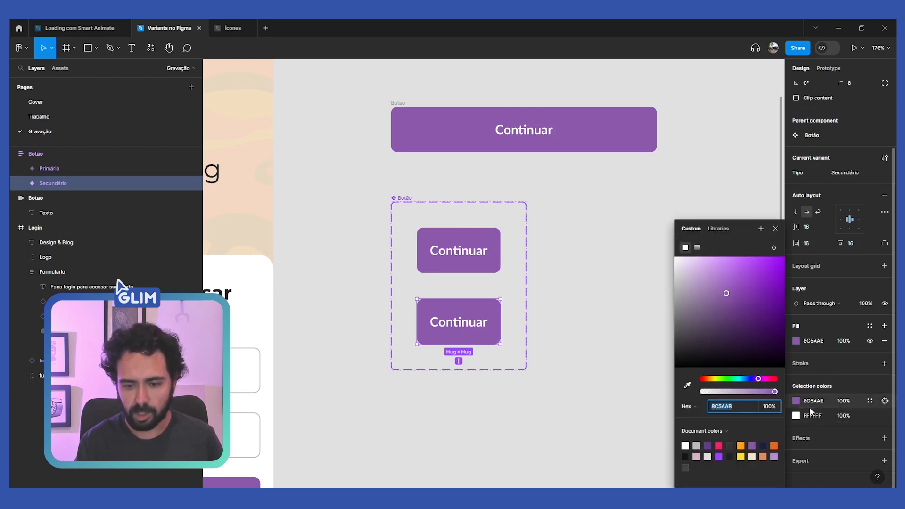
click(814, 402)
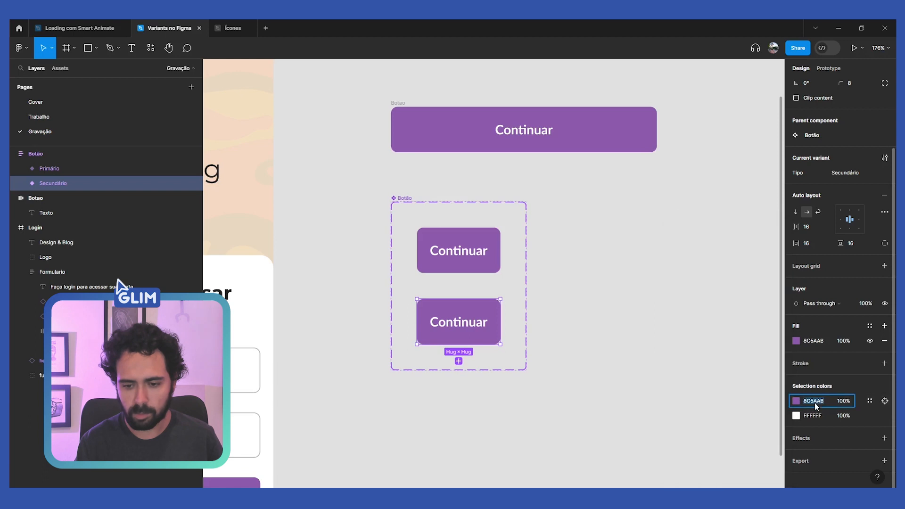
click(763, 390)
click(484, 326)
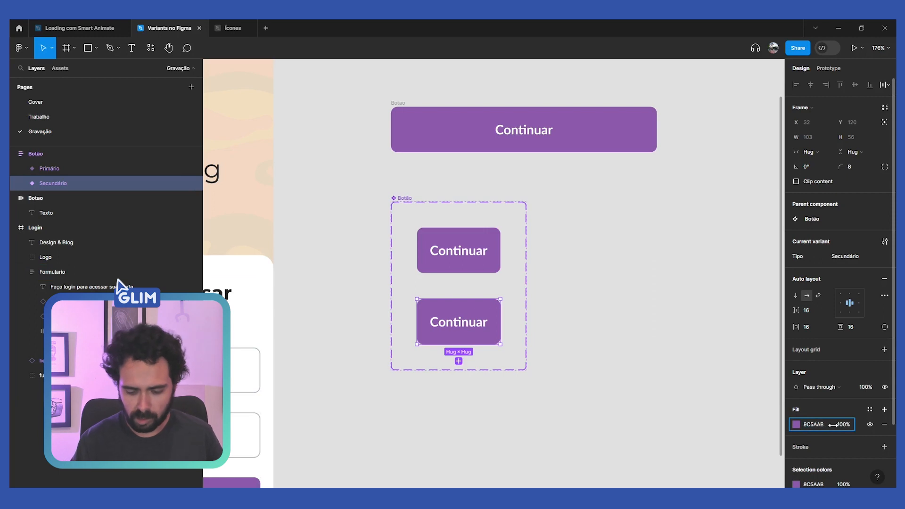
text(FFFFFF)
key(Return)
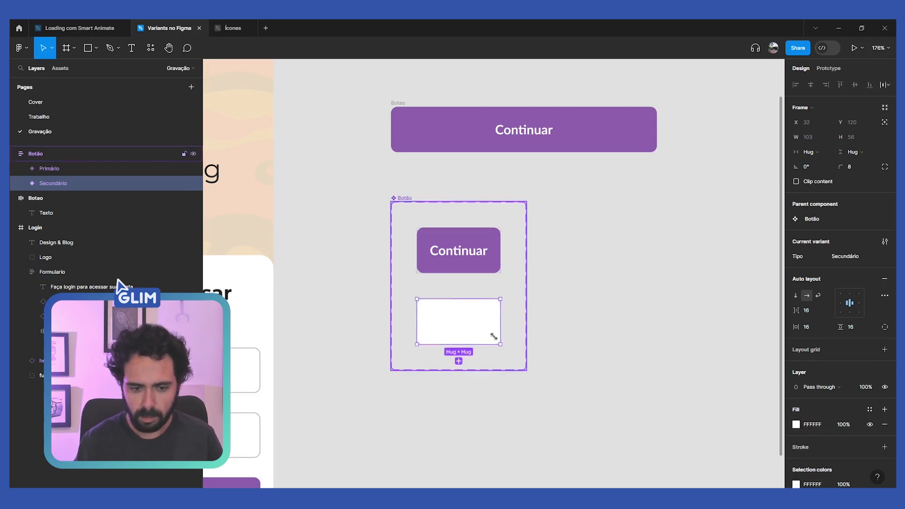
Set the fill of the Continuar text in the Secundário variant to 8C5AAB
double_click(476, 331)
click(812, 375)
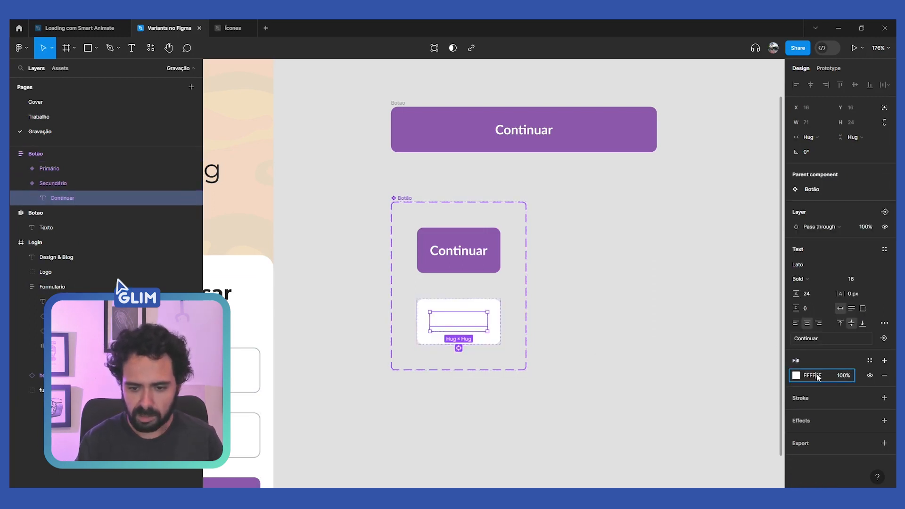
text(8C5AAB)
key(Return)
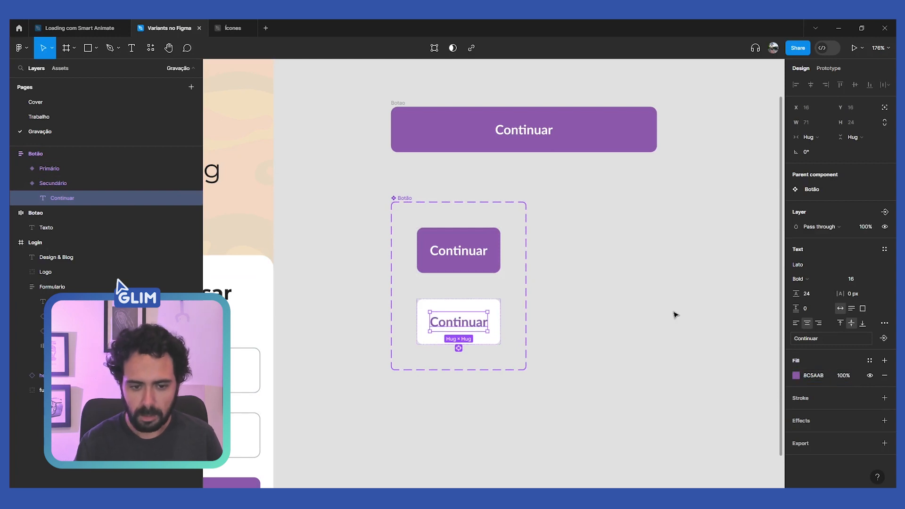
Add an inside stroke of 8C5AAB with weight 1 to the Secundário variant's frame
click(675, 314)
click(481, 320)
click(481, 320)
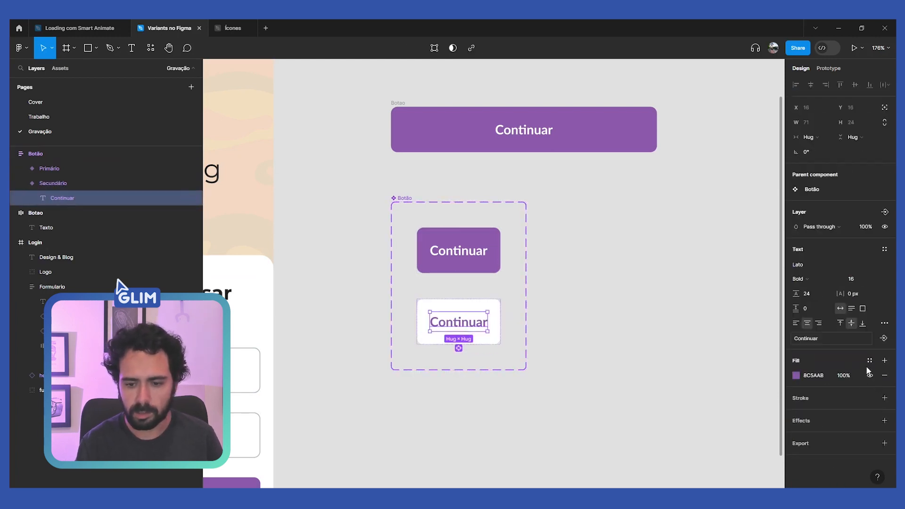
key(Escape)
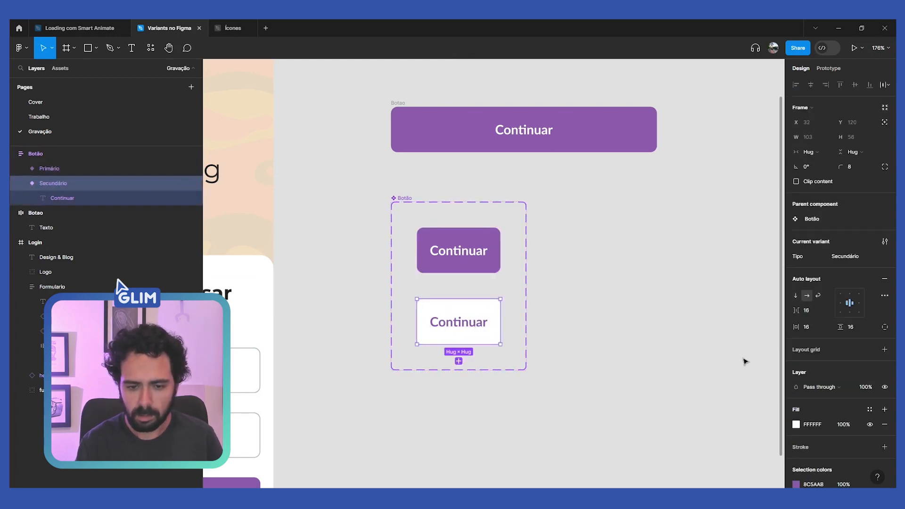
scroll(866, 397, down, 1)
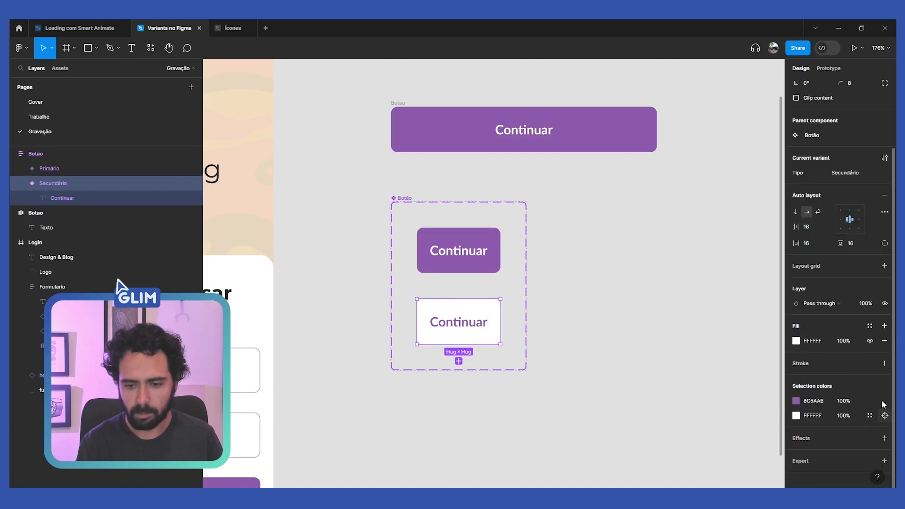
click(879, 364)
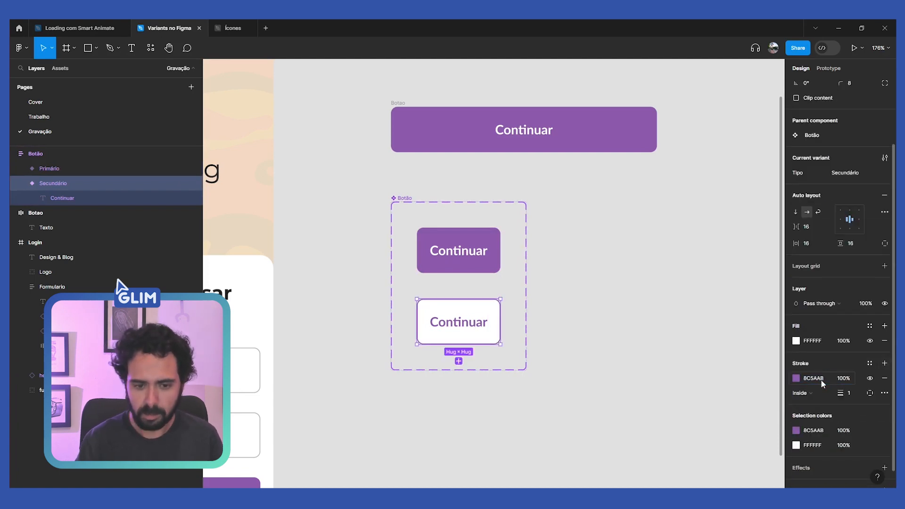
Place an instance of the Primário variant on the empty canvas beside the Botão set
click(493, 267)
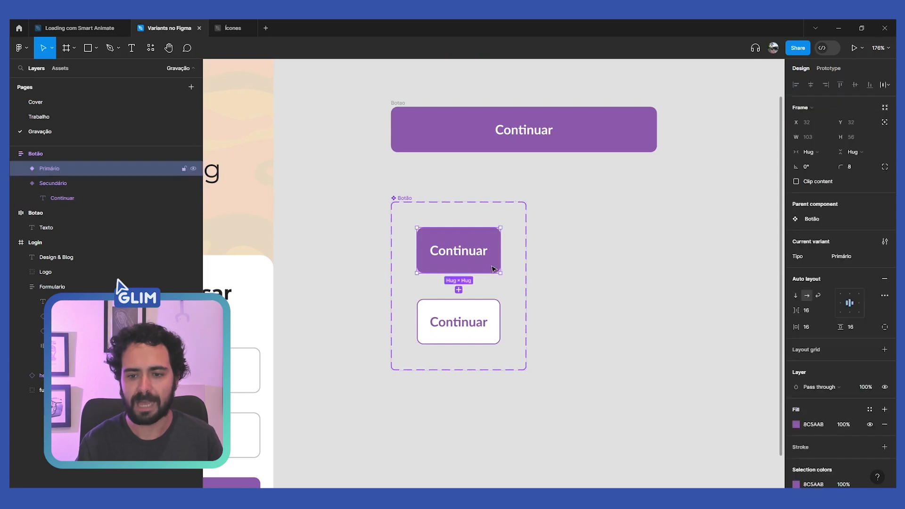
scroll(553, 278, right, 3)
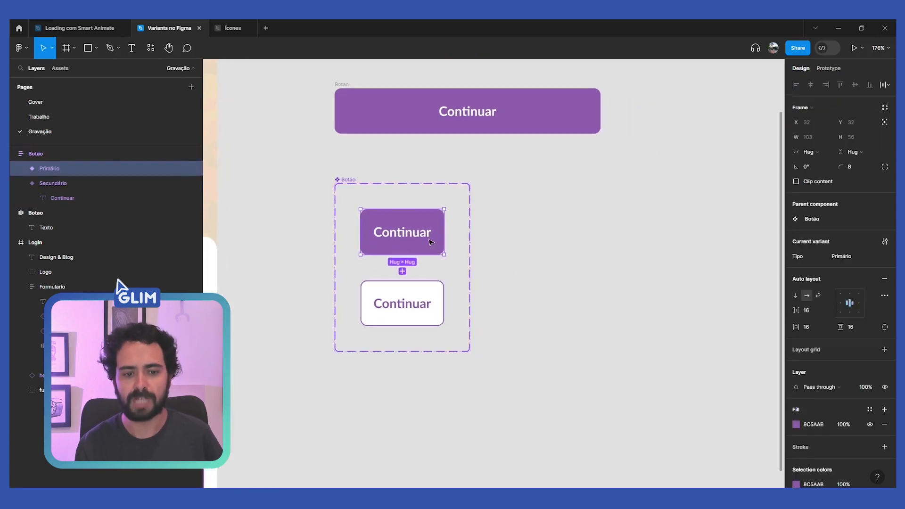
drag(430, 242, 698, 247)
scroll(721, 255, right, 3)
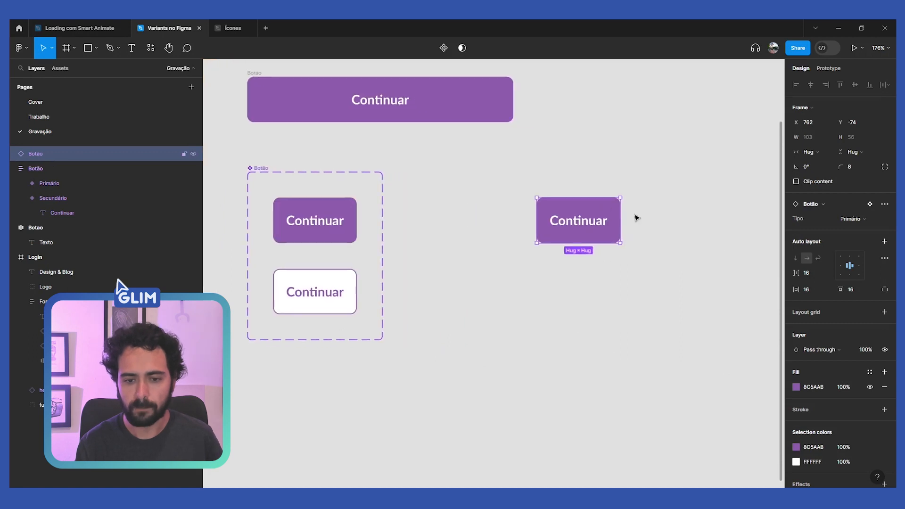
Test the instance's Tipo property by switching between Primário and Secundário, and delete the instance
click(846, 220)
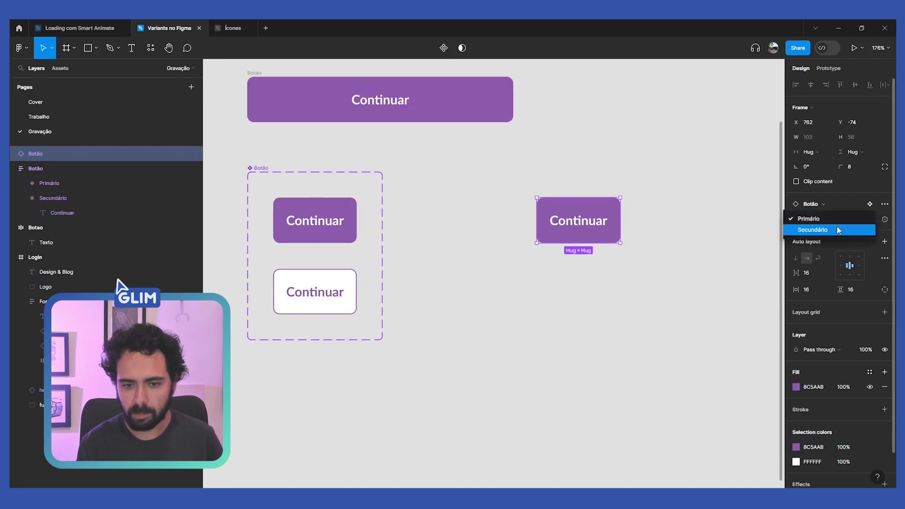
click(835, 225)
click(841, 219)
click(837, 210)
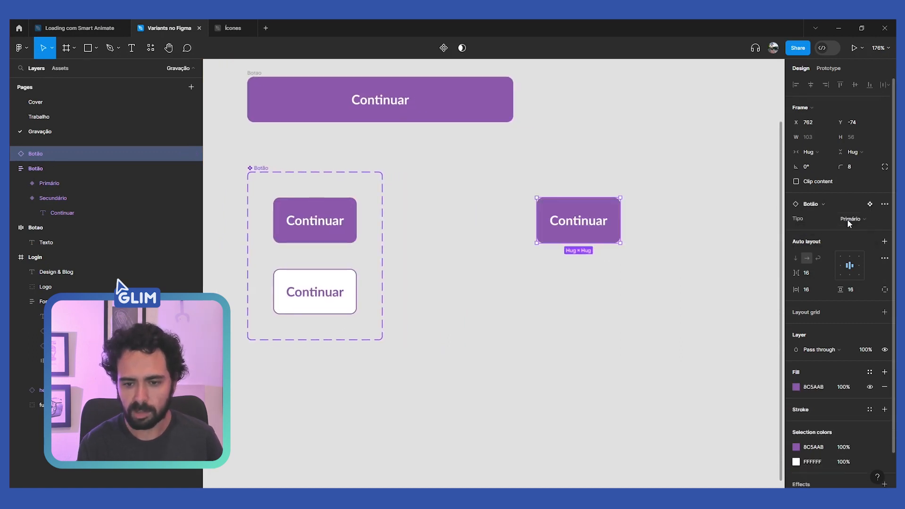
click(846, 219)
click(842, 229)
click(660, 250)
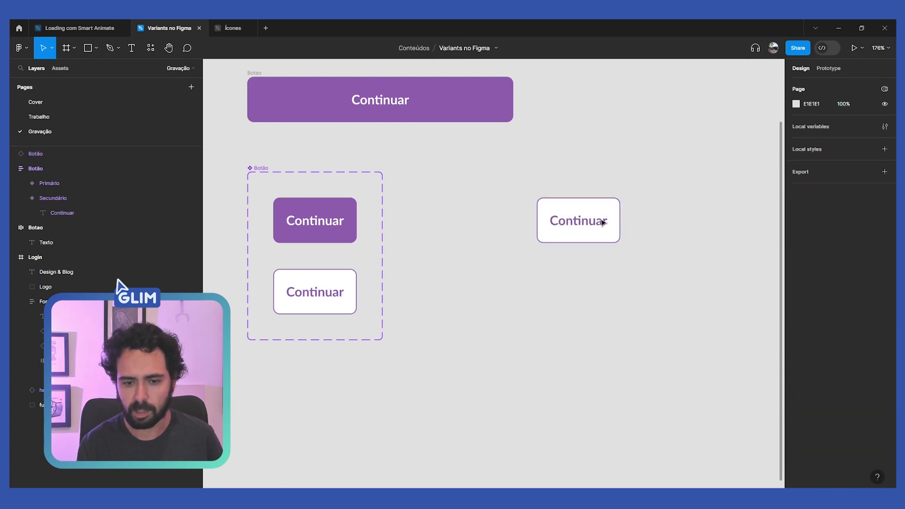
click(607, 229)
key(Delete)
Duplicate the Secundário variant within the Botão set and set the copy's Tipo value to "Terciário"
scroll(545, 182, down, 2)
scroll(545, 182, left, 2)
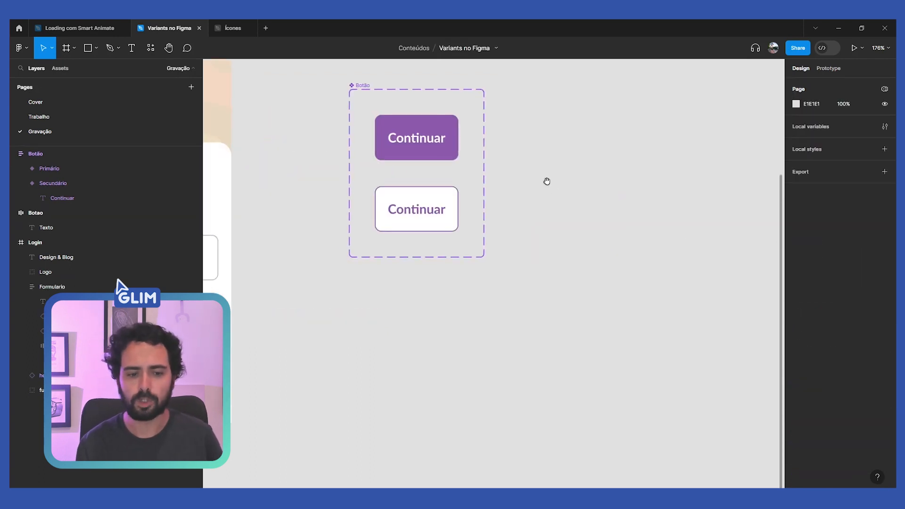
click(424, 205)
key(ctrl+d)
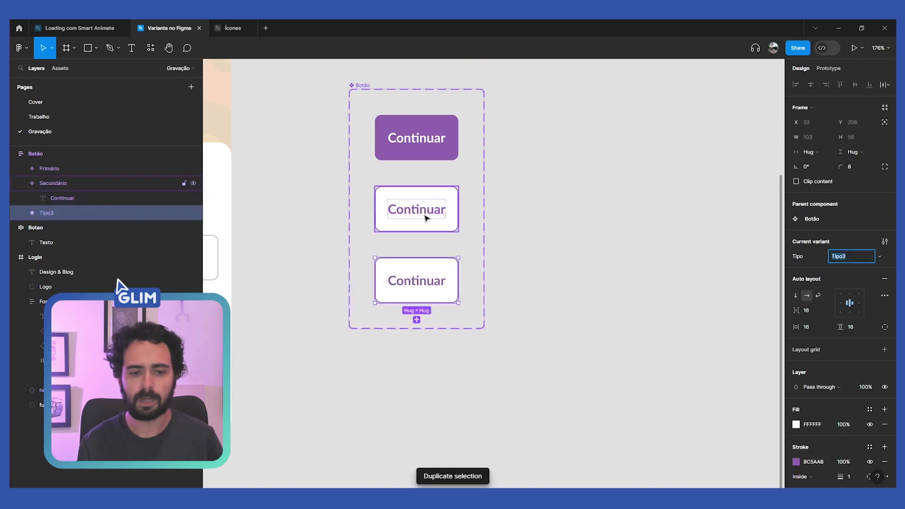
text(Terciário)
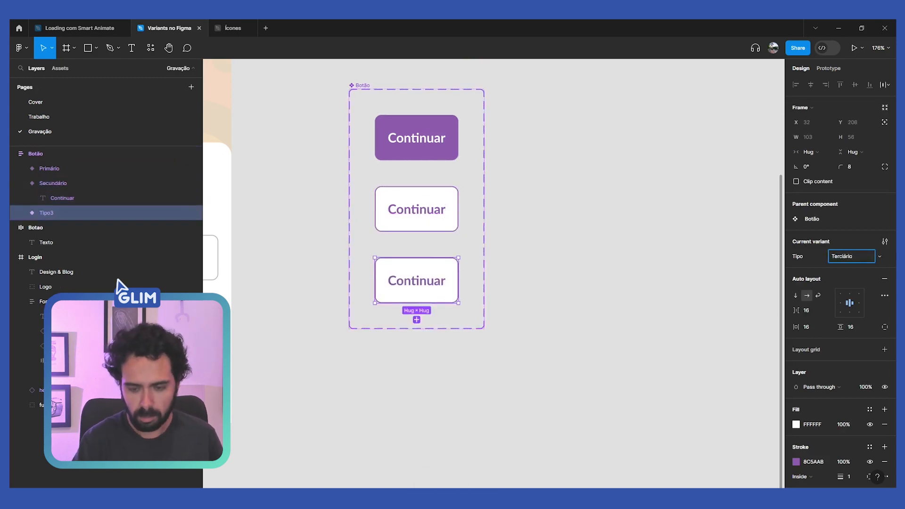
key(Return)
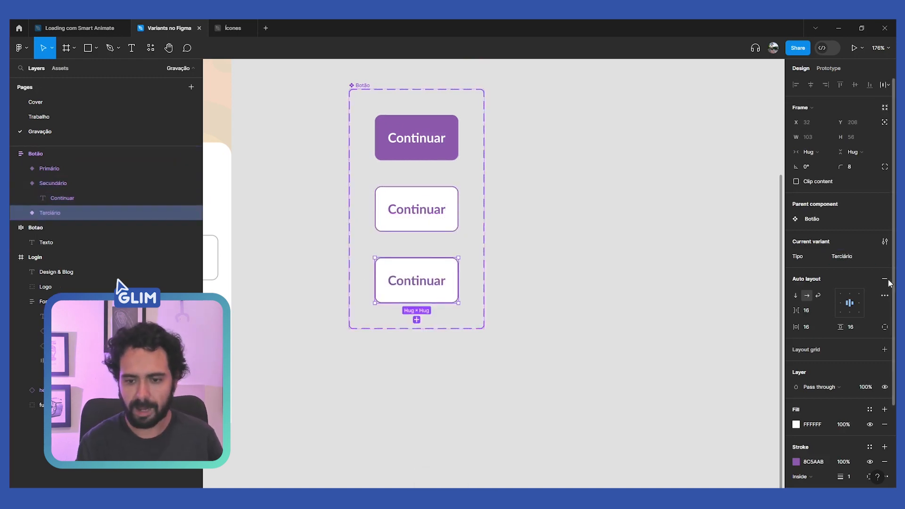
Remove the fill and the stroke from the Terciário variant
scroll(864, 341, down, 2)
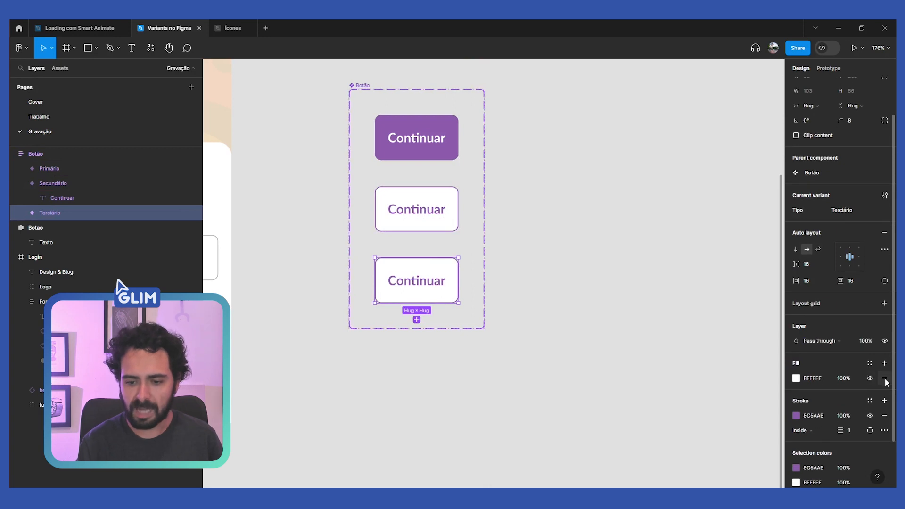
click(884, 378)
click(884, 400)
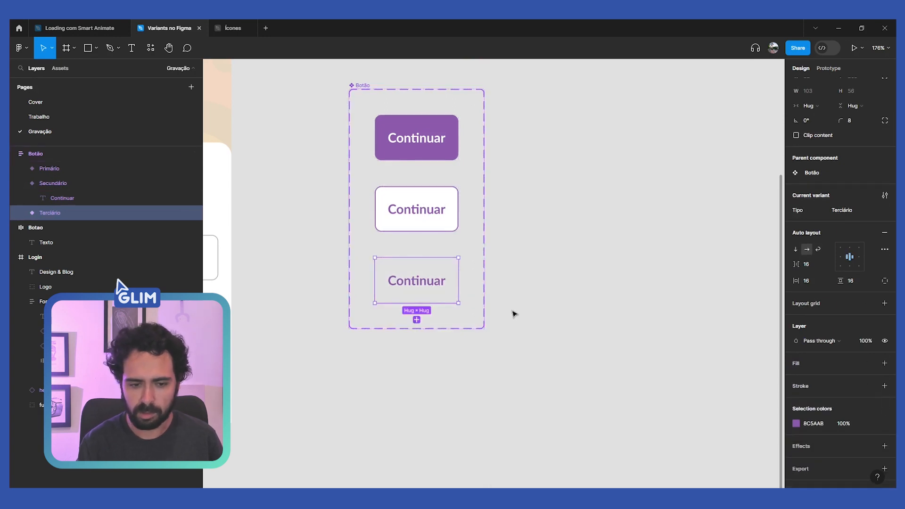
click(543, 287)
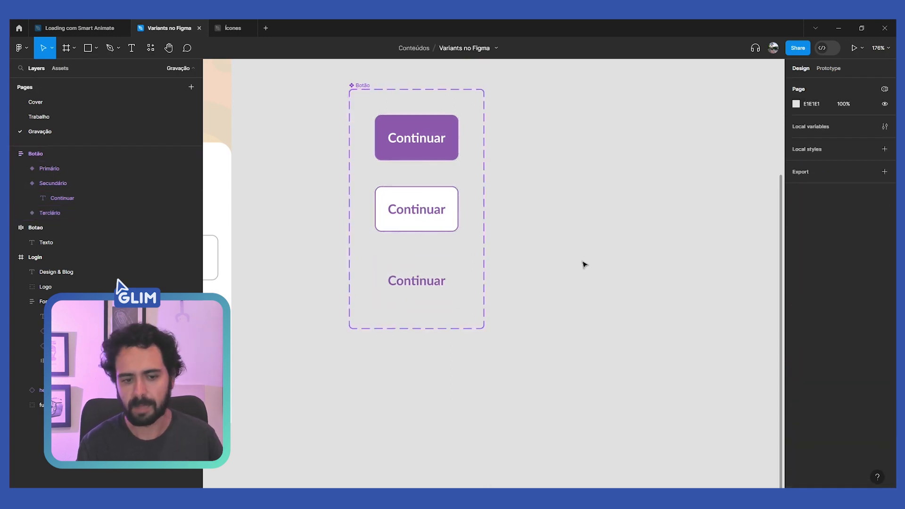
Add a variant property named "Status" with the value "Ativo" to the Botão set
scroll(596, 236, down, 5)
drag(608, 226, 551, 248)
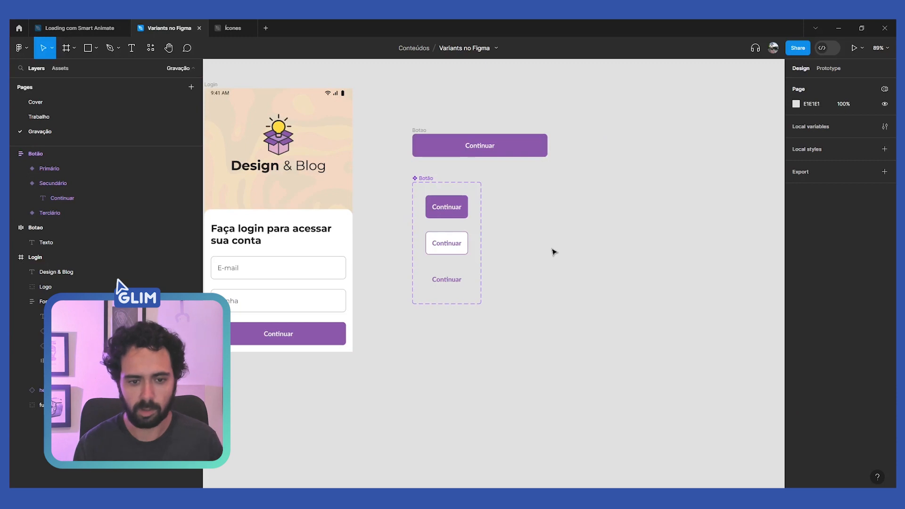
click(431, 180)
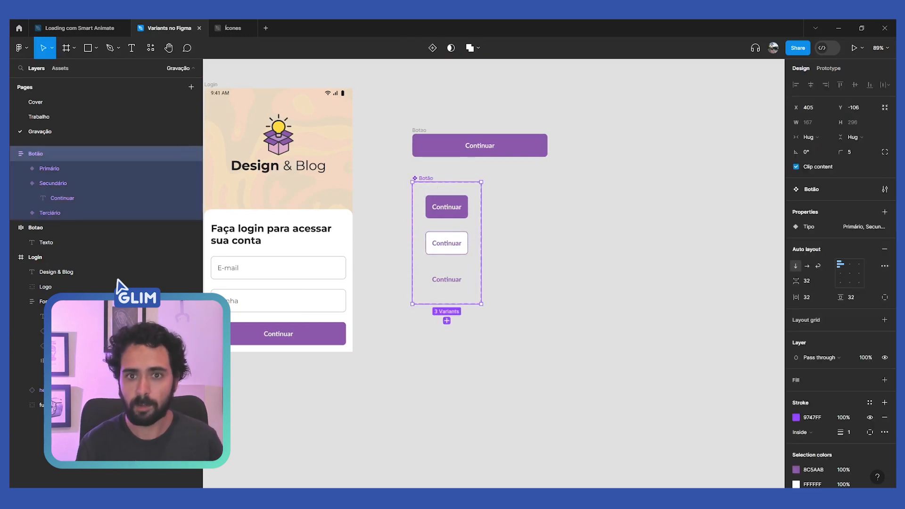
click(883, 213)
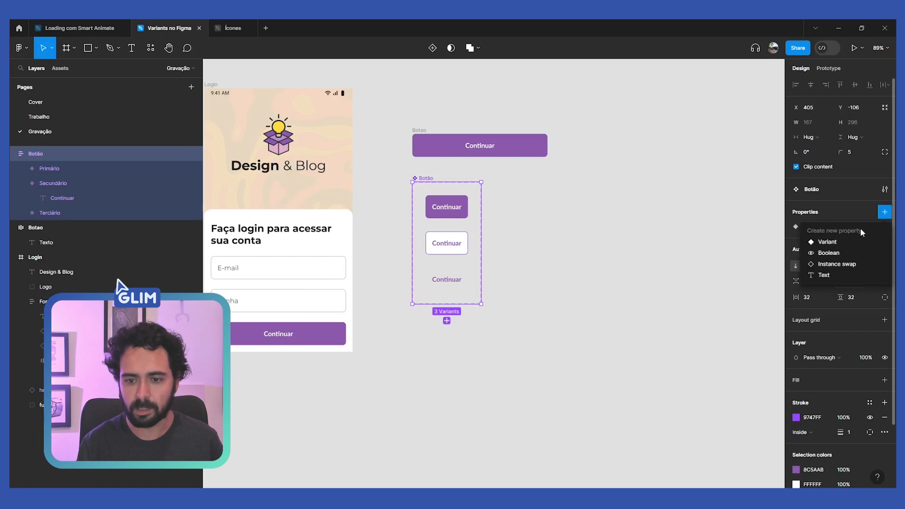
click(836, 241)
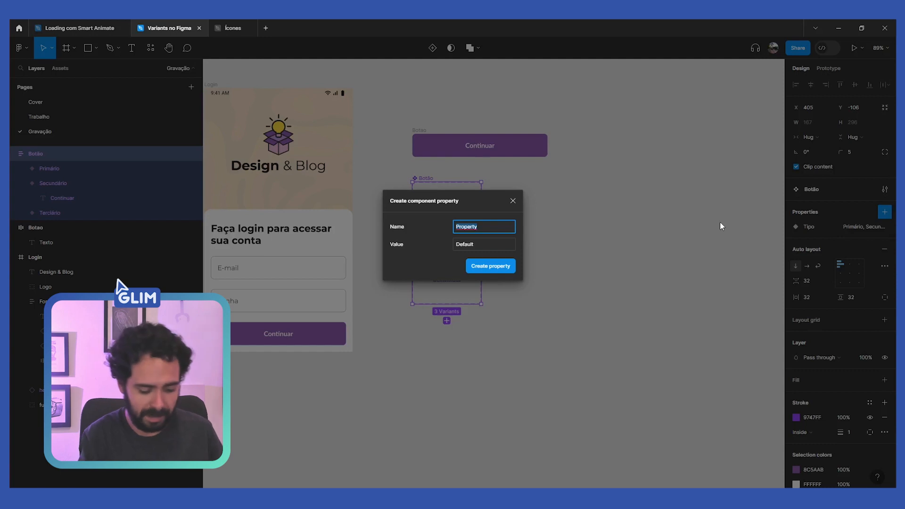
text(Status)
key(Tab)
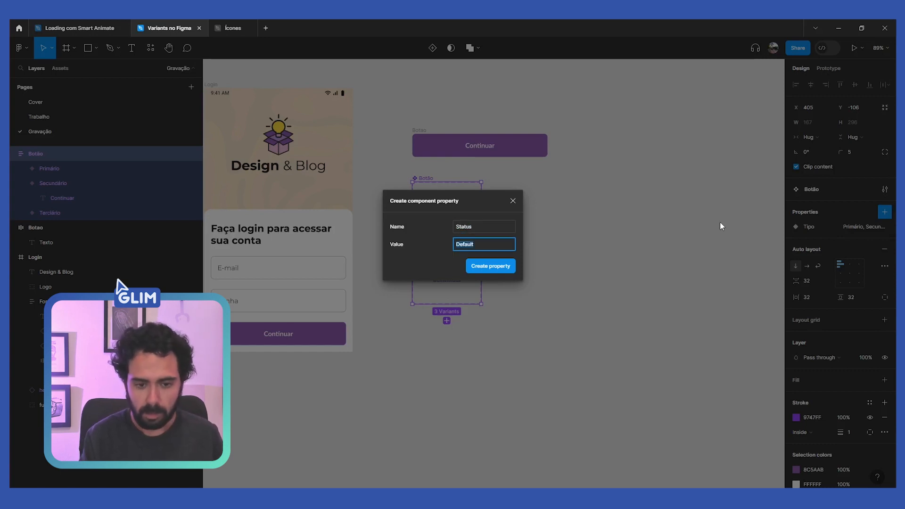
text(Ativo)
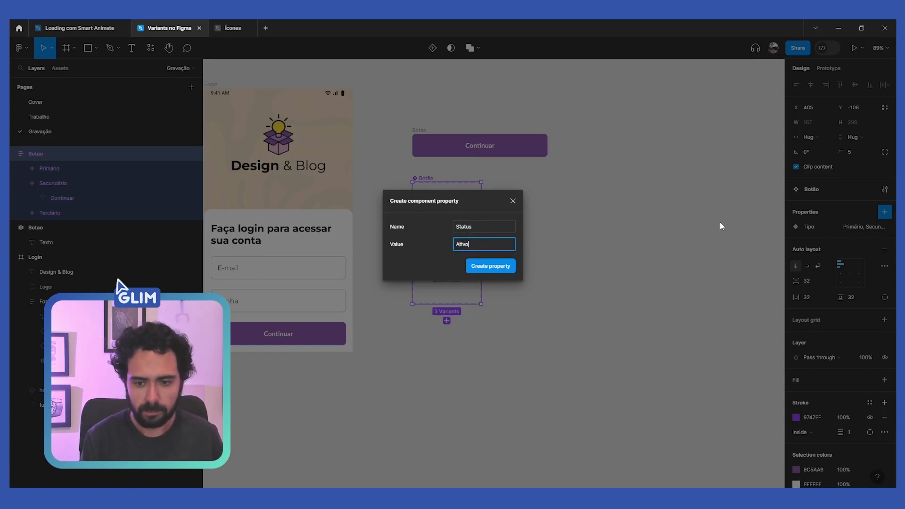
key(Return)
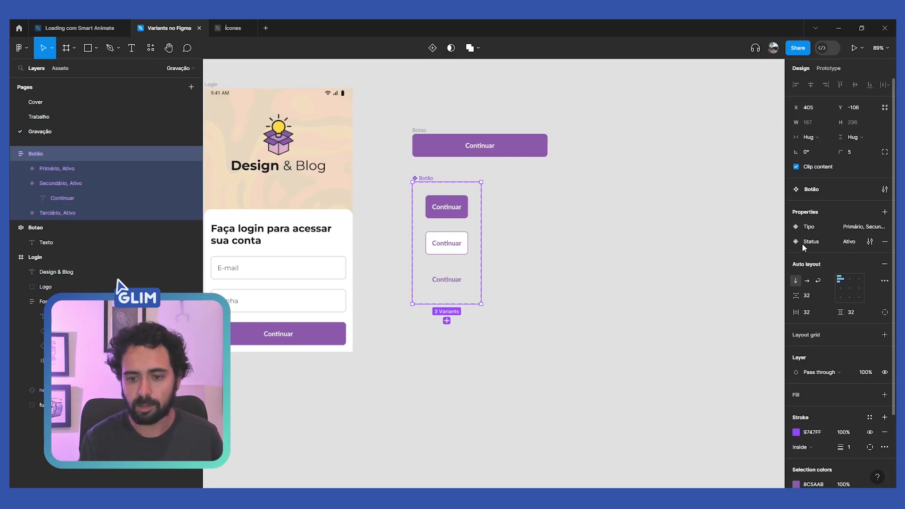
key(Escape)
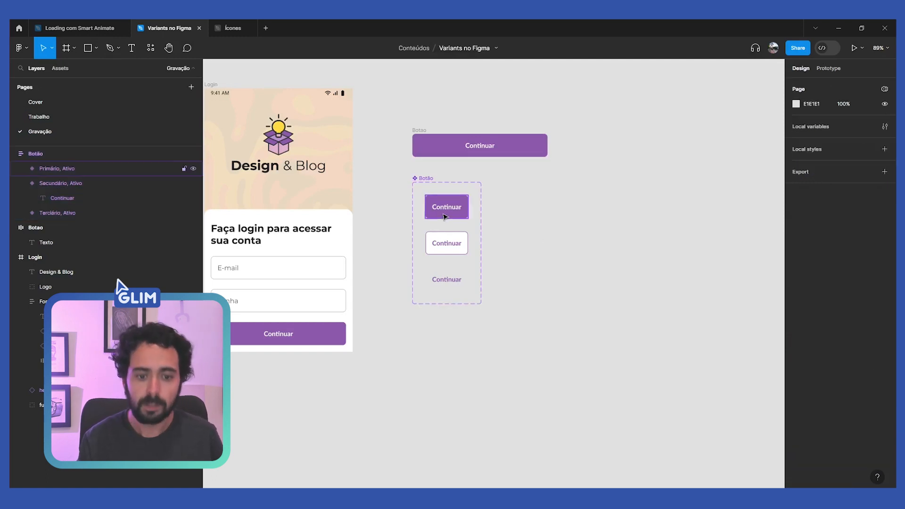
Duplicate all three Ativo variants within the Botão set and set the copies' Status value to "Inativo"
click(444, 216)
key(ctrl+a)
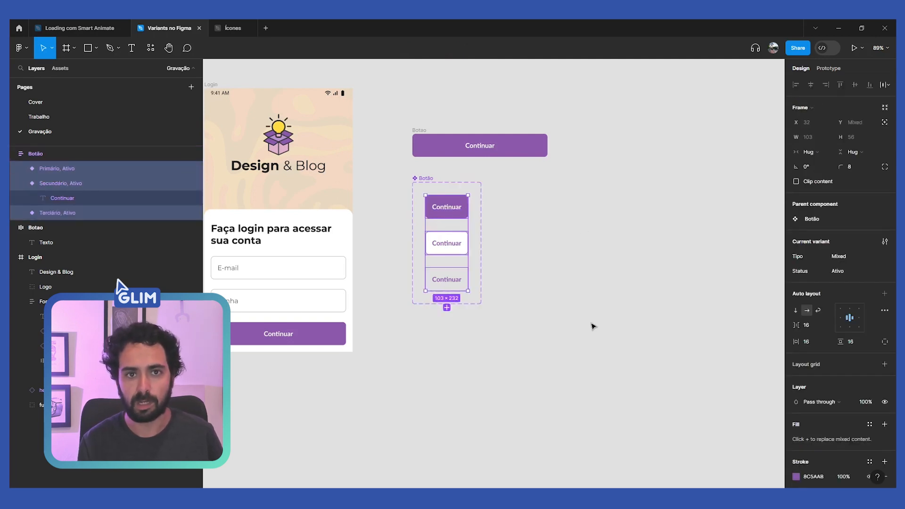
key(ctrl+d)
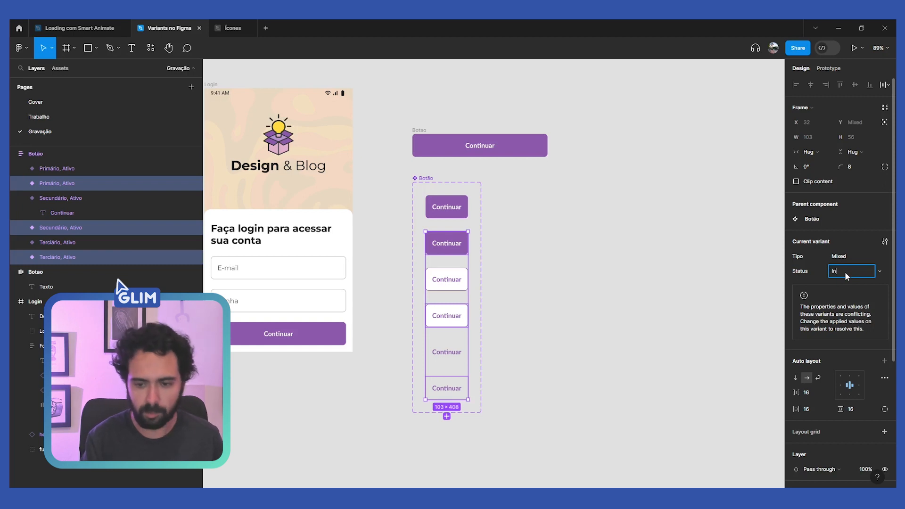
text(vo)
key(Return)
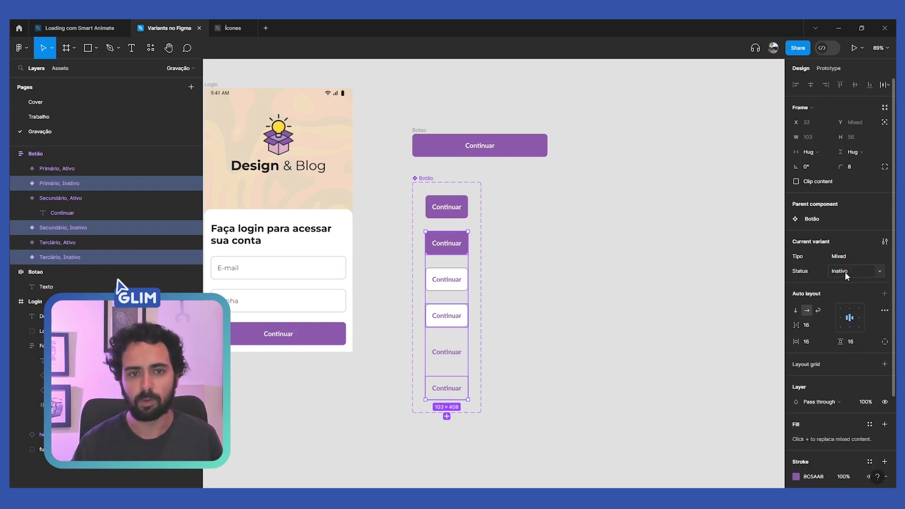
Move the three Inativo variants below the Ativo ones in the Botão set and change their purple to grey ADADAD
key(Down)
key(Down)
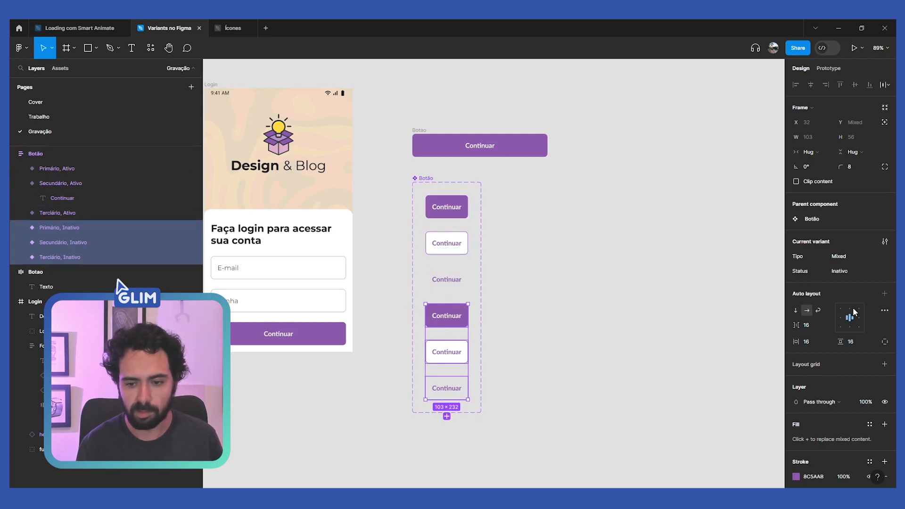
scroll(835, 384, down, 1)
scroll(835, 383, down, 3)
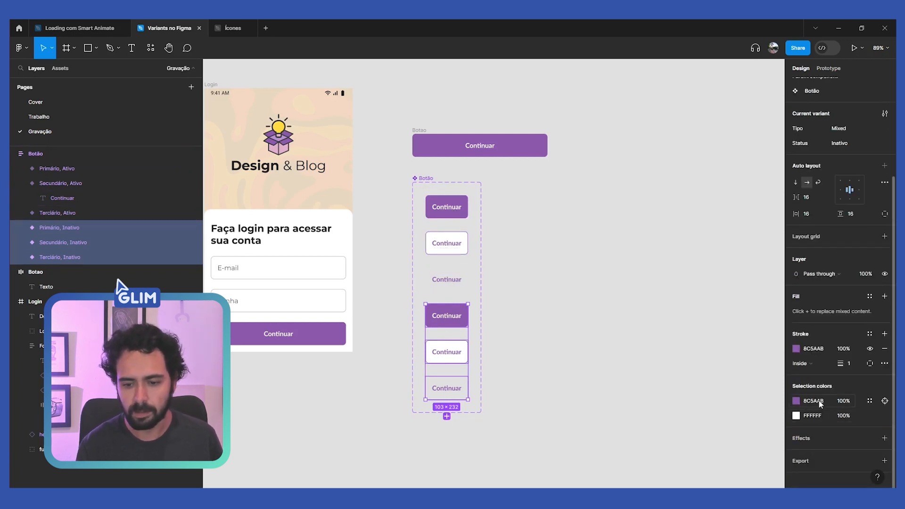
click(796, 401)
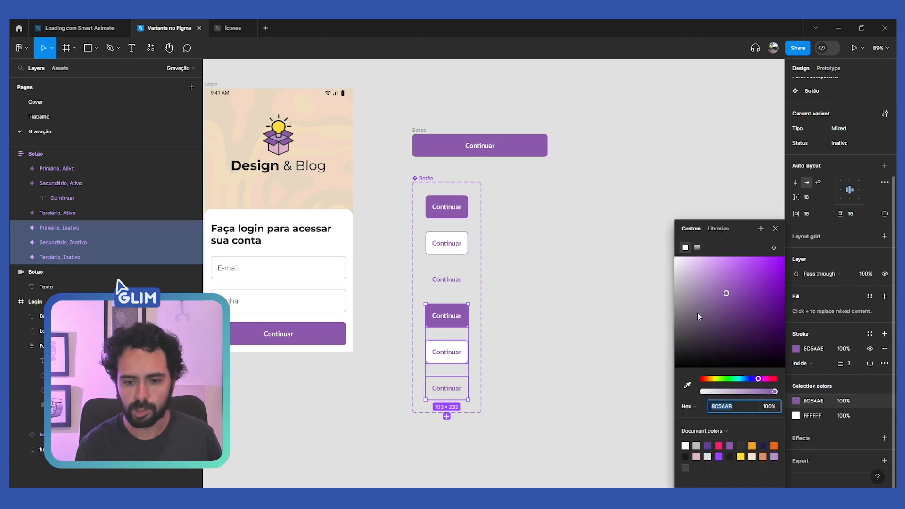
mouse_move(698, 311)
mouse_down()
mouse_move(662, 287)
mouse_move(660, 296)
mouse_up()
key(Escape)
click(612, 262)
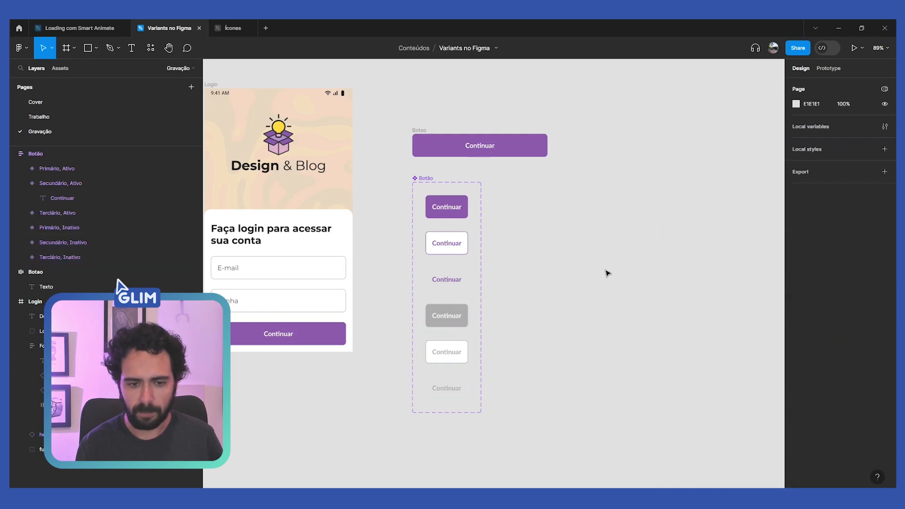
Place a test instance of the Primário, Ativo variant beside the Botão set
scroll(605, 271, right, 2)
click(431, 202)
drag(469, 203, 579, 209)
scroll(579, 209, up, 3)
scroll(580, 212, up, 4)
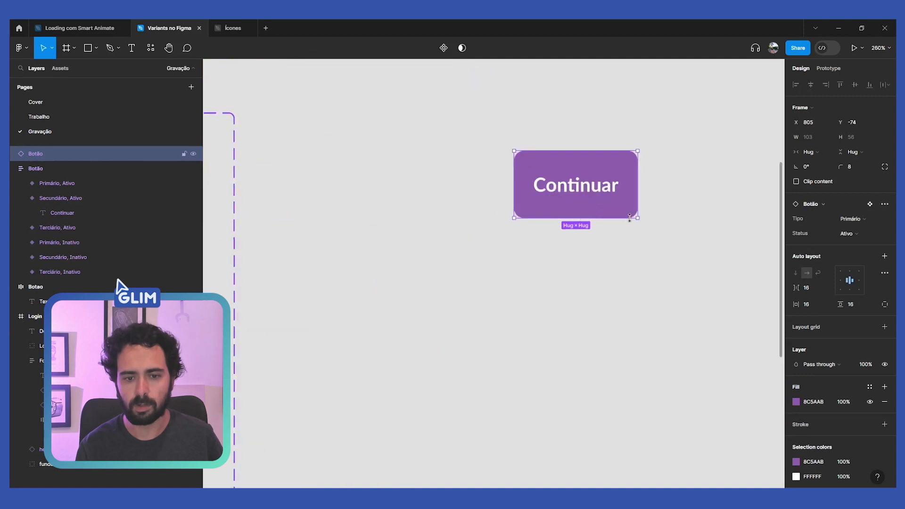
Test the instance's Tipo property by switching it to Secundário, Terciário and back to Secundário
click(852, 229)
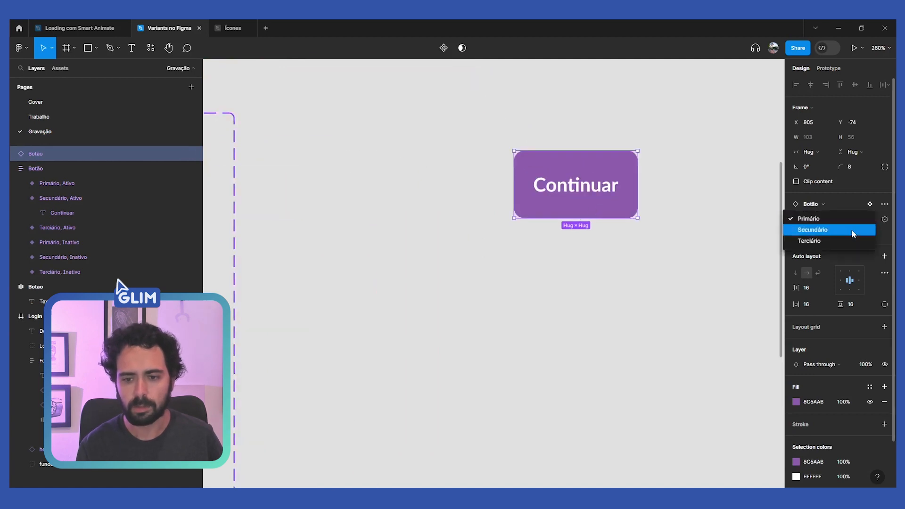
click(850, 228)
click(852, 219)
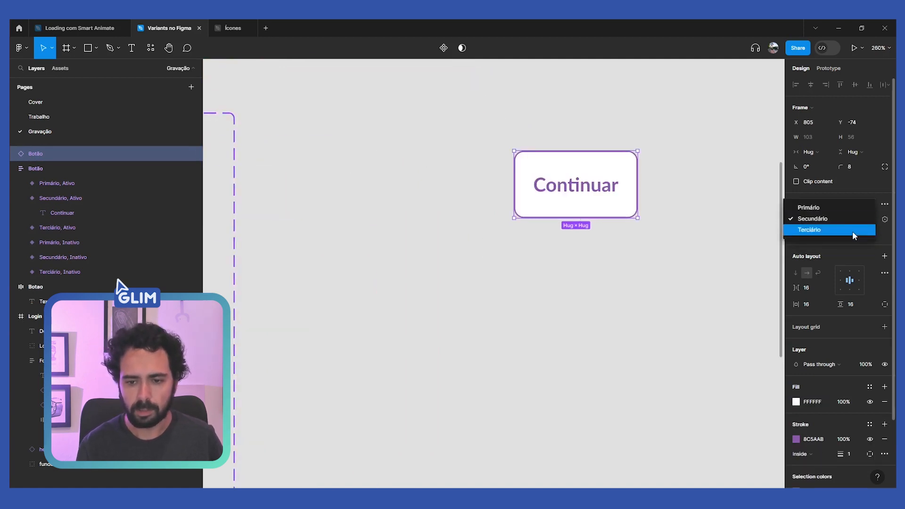
click(852, 231)
click(852, 220)
click(852, 207)
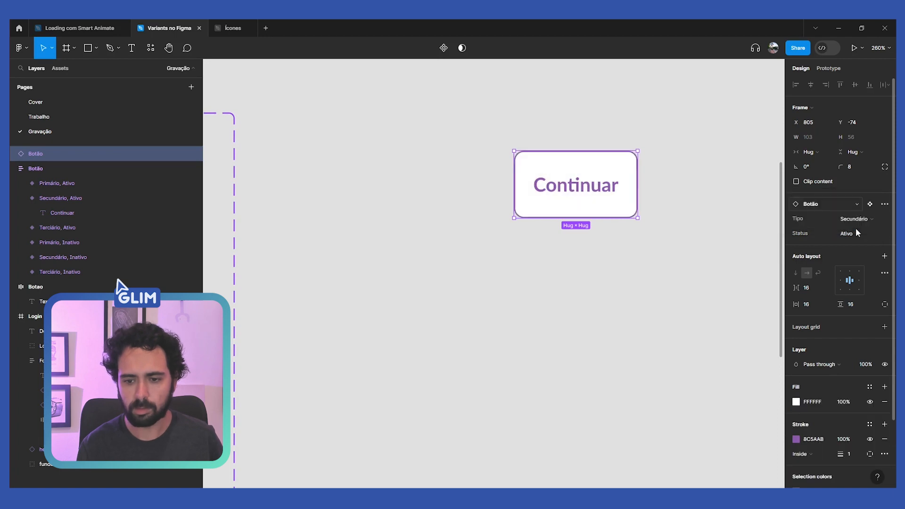
Switch the instance's Status to Inativo and back to Ativo, and delete the instance
click(855, 230)
click(856, 242)
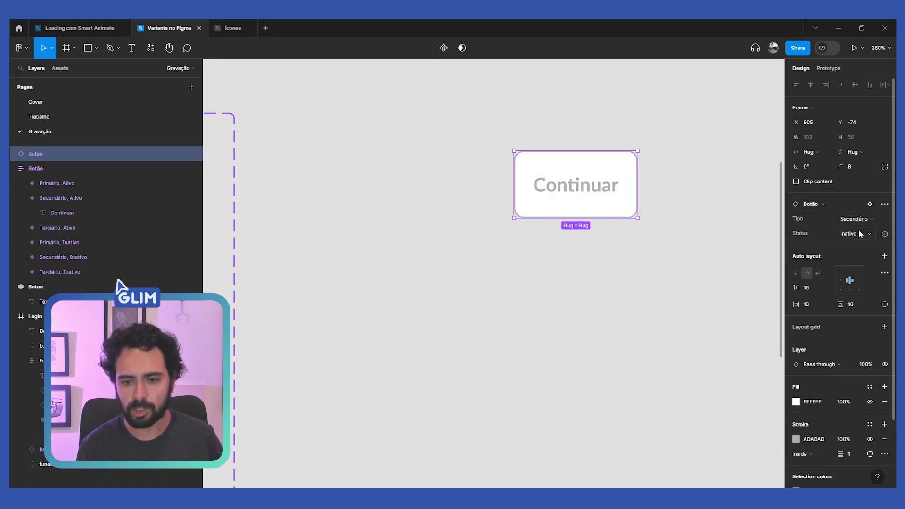
click(857, 231)
click(858, 223)
scroll(639, 286, down, 5)
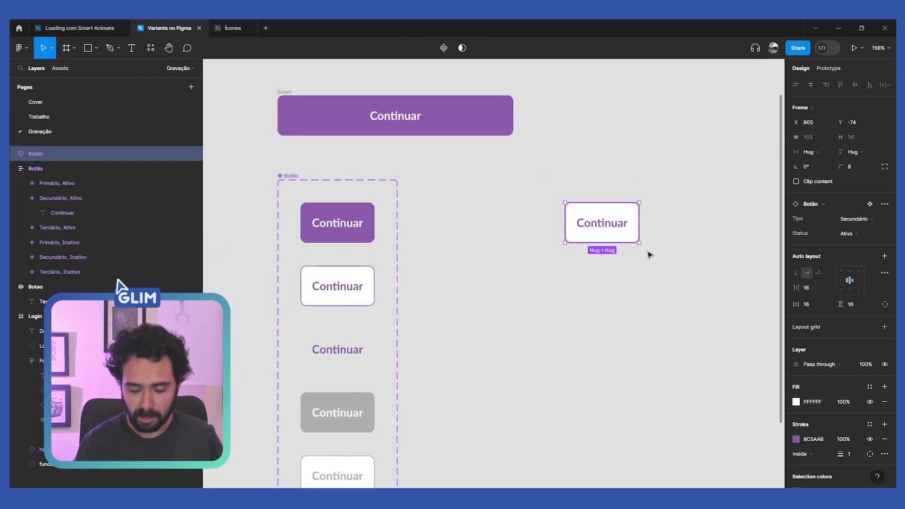
key(Delete)
Select the Continuar text in all six variants and create a text component property named "Texto" with the value "Continuar"
scroll(564, 261, down, 5)
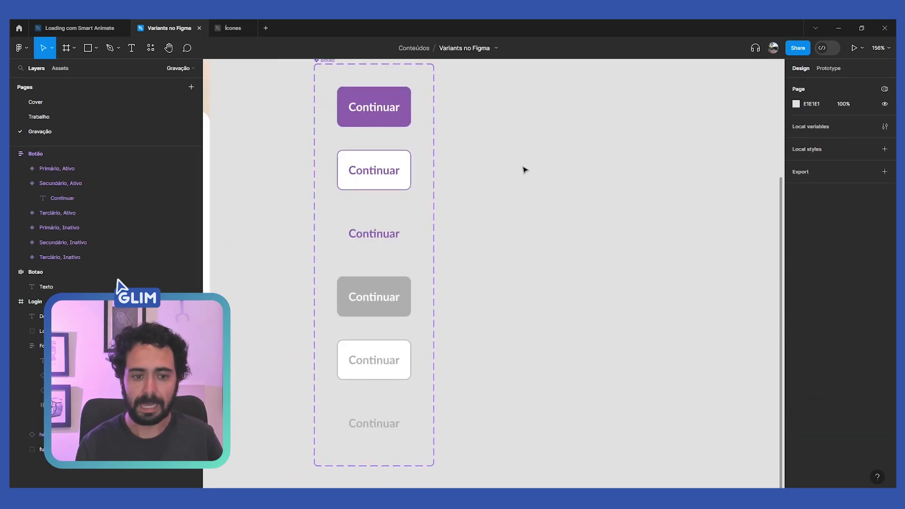
scroll(525, 169, down, 2)
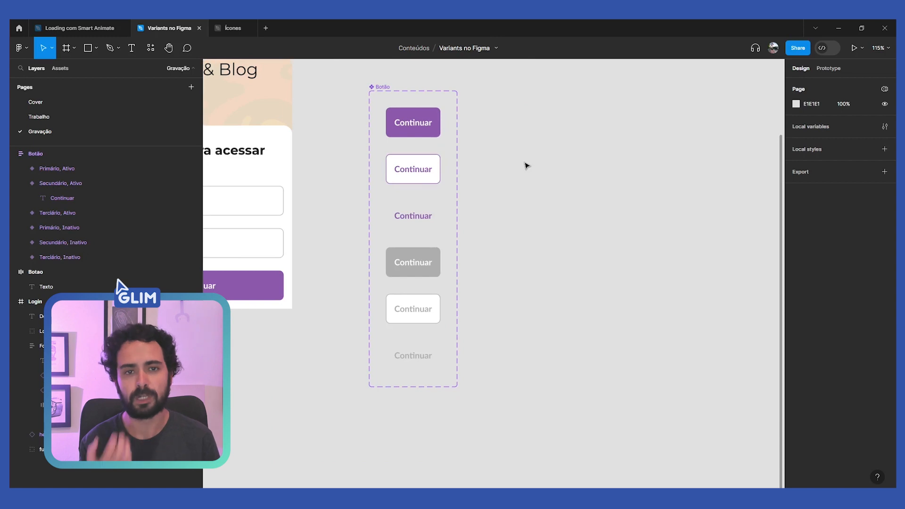
scroll(520, 165, up, 2)
click(428, 157)
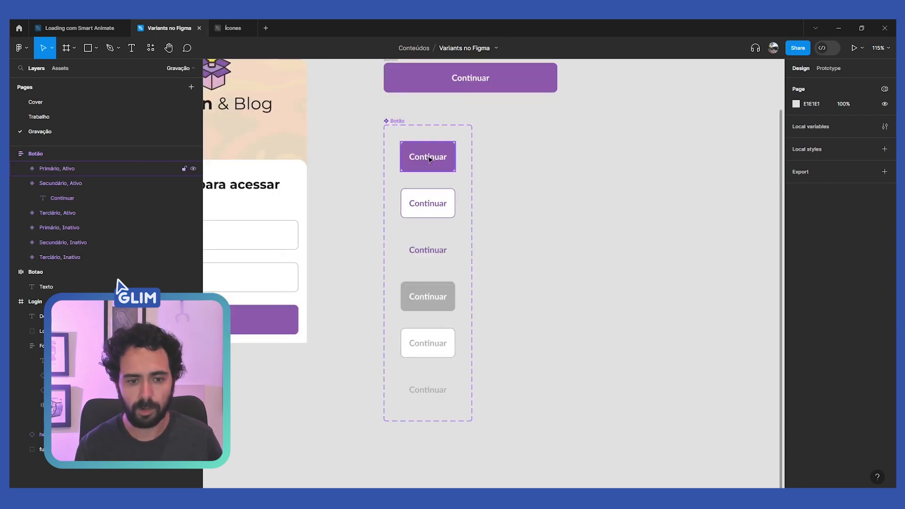
click(429, 159)
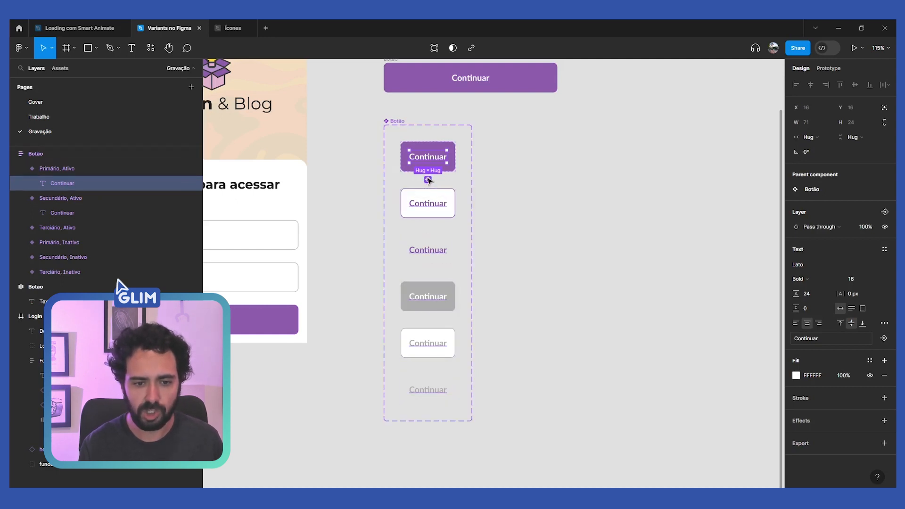
click(427, 180)
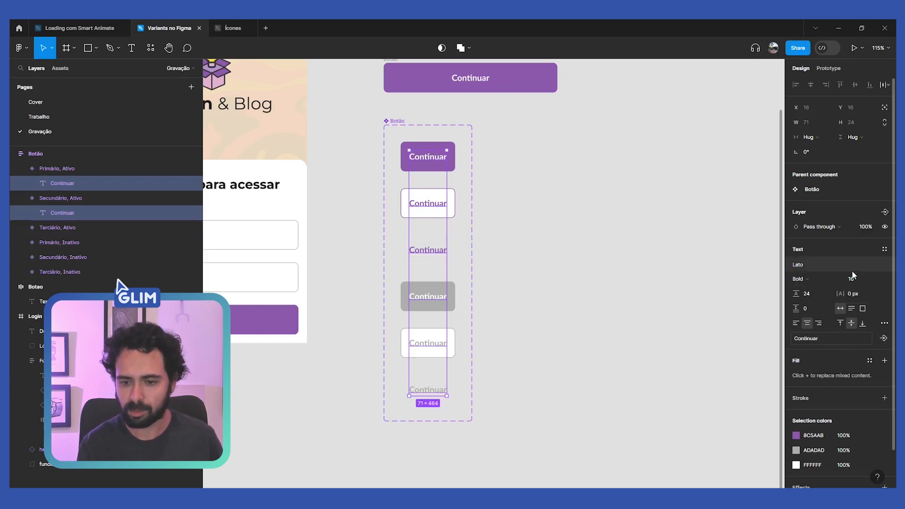
click(884, 339)
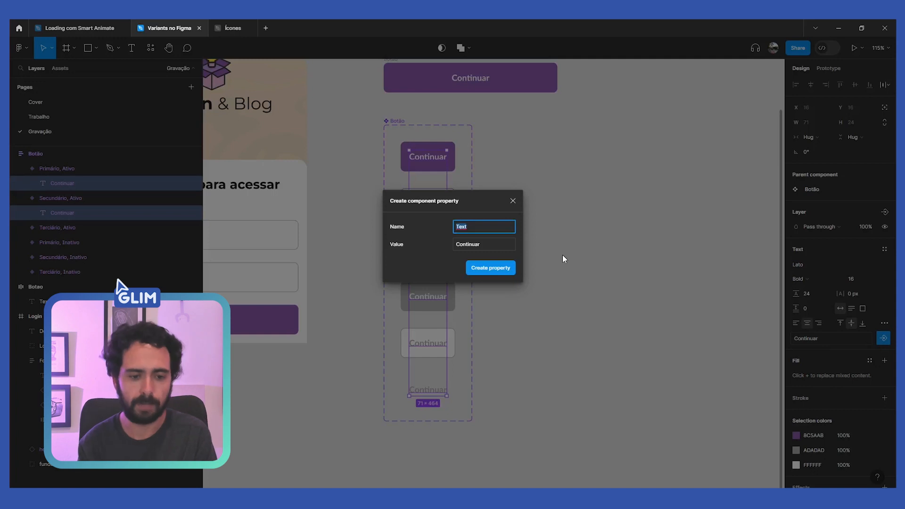
text(Texto)
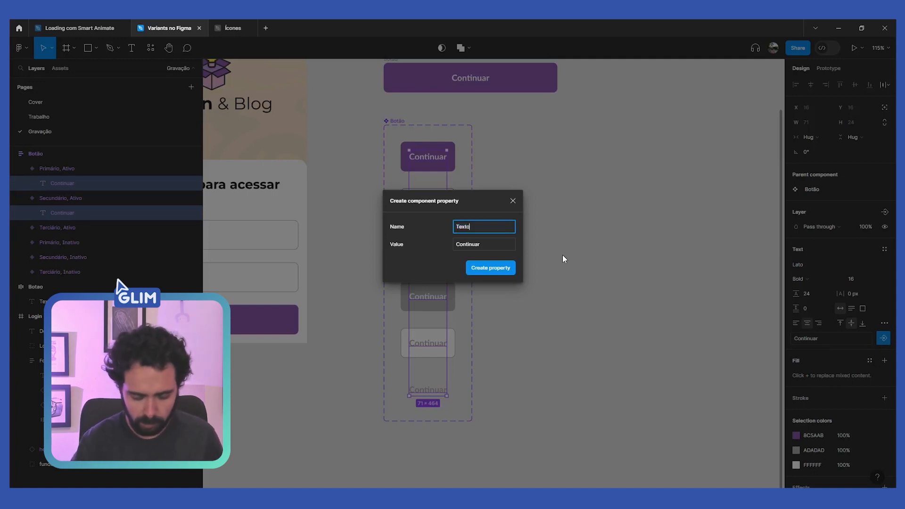
key(Tab)
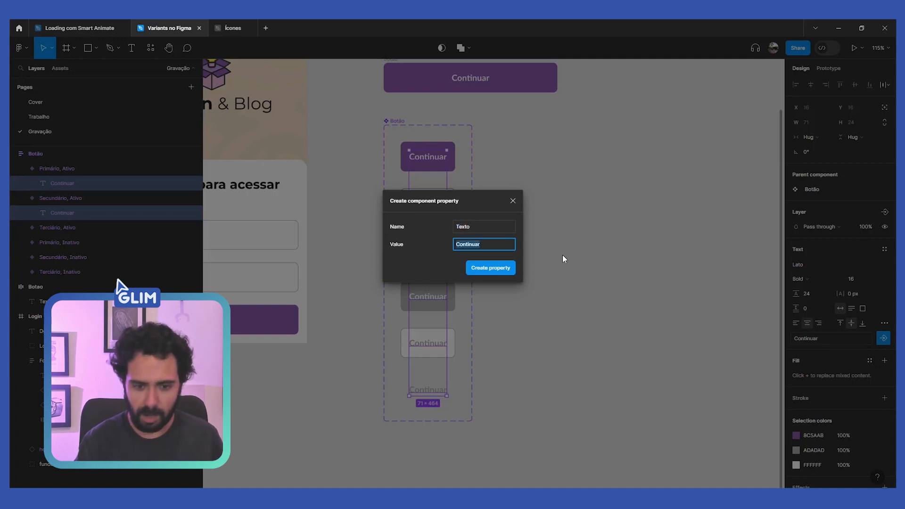
click(509, 267)
click(534, 248)
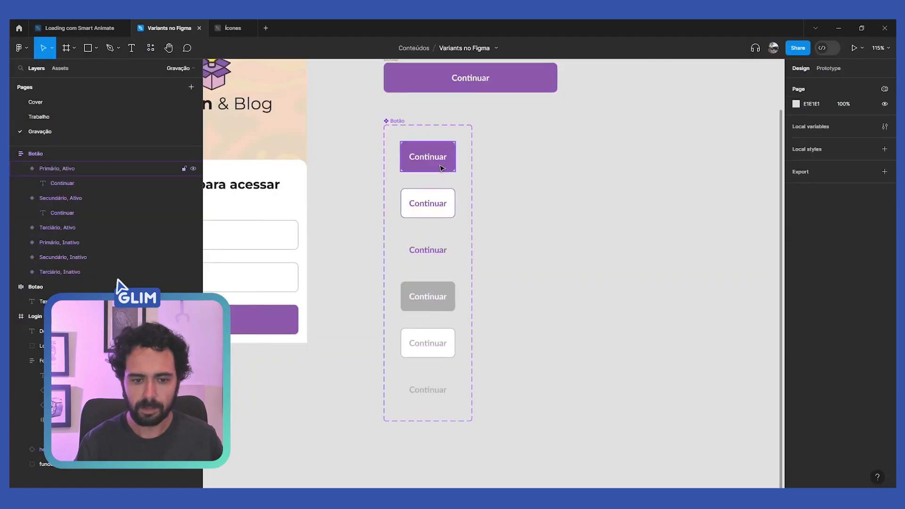
Place an instance of the Primário, Ativo variant beside the set and set its Texto property to "shdjshdjhdjs"
click(431, 165)
drag(531, 148, 598, 151)
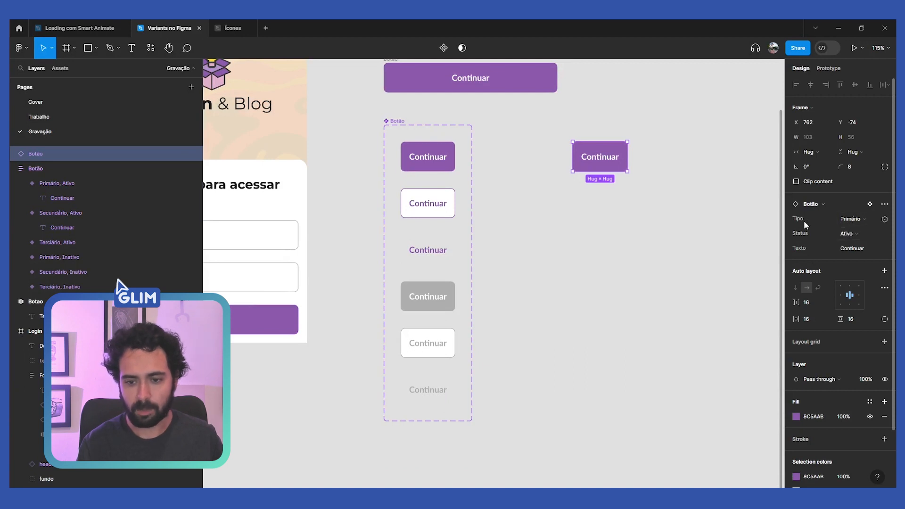
click(856, 248)
text(shdjsh)
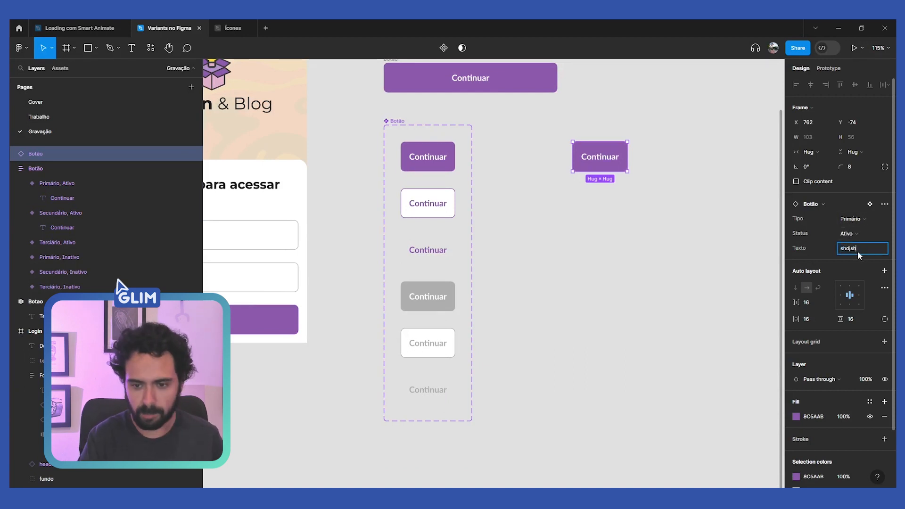
text(djhdjs)
key(Return)
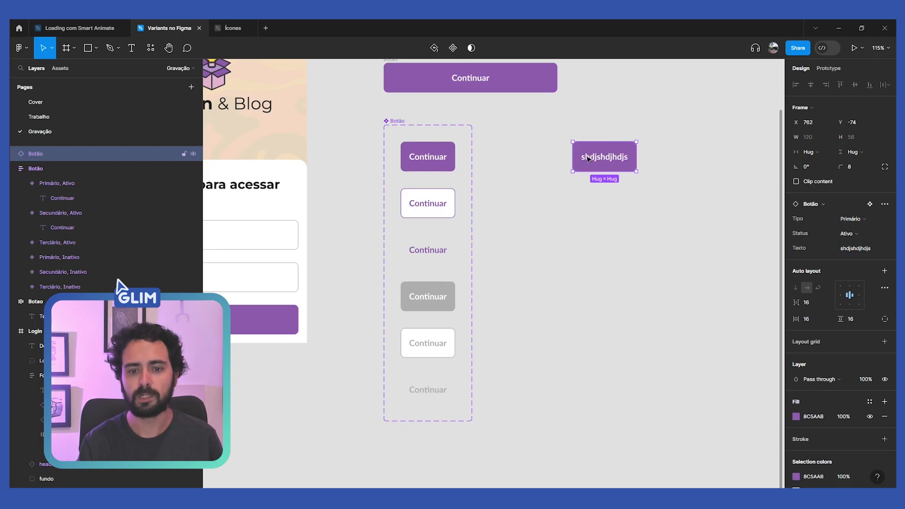
Delete the instance with the custom text and undo the deletion
click(640, 208)
click(612, 157)
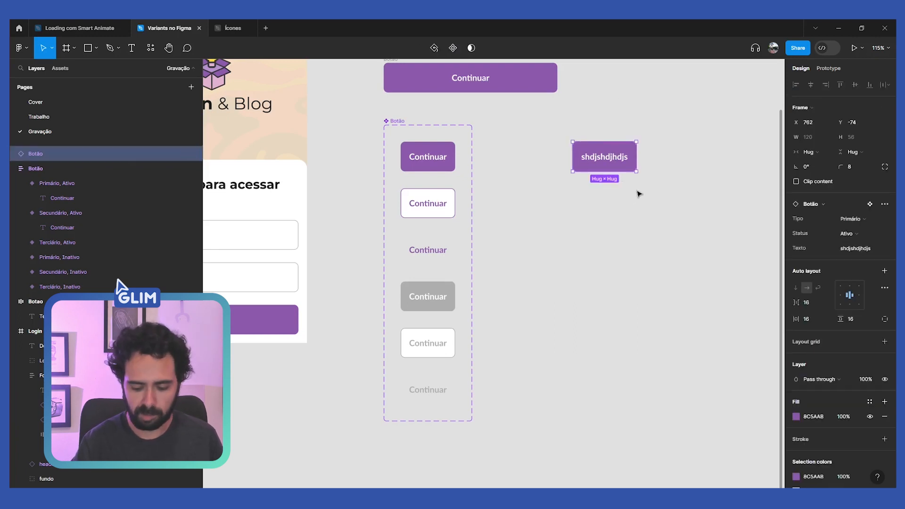
key(Delete)
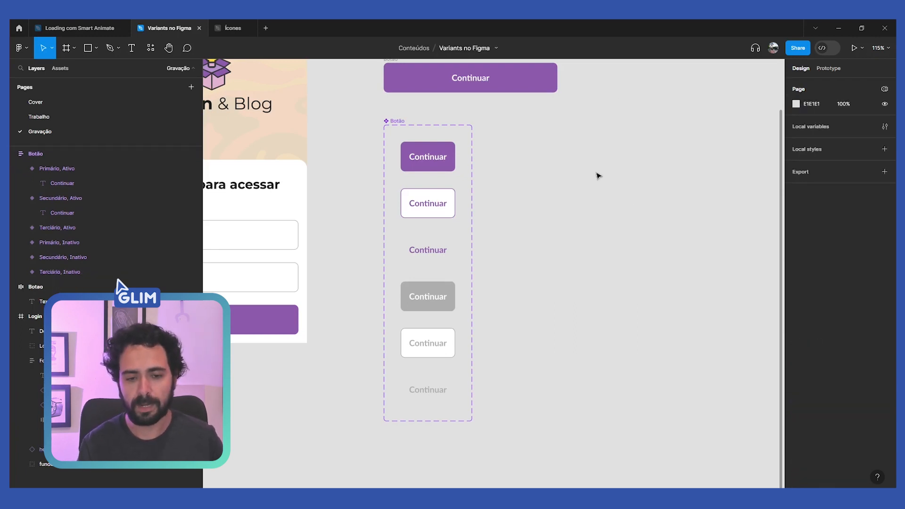
key(ctrl+z)
View the property types that can be created for the Botão component set
click(620, 263)
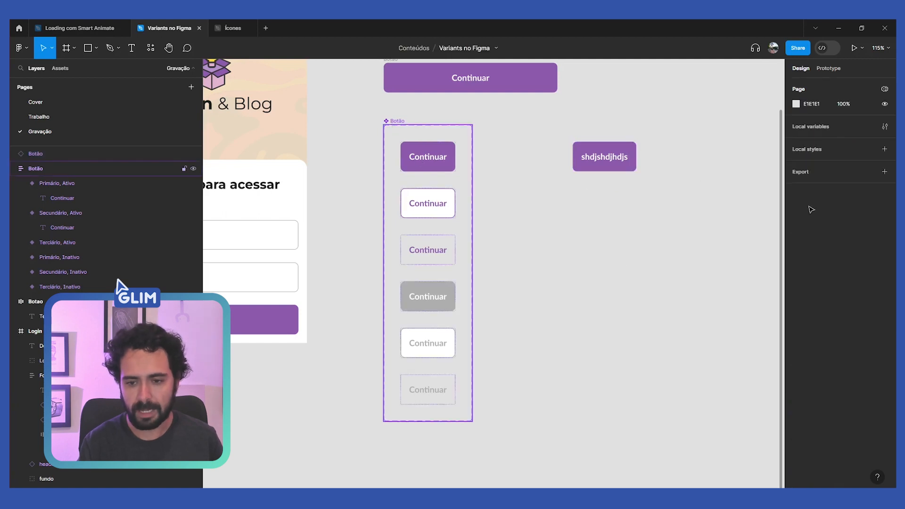
click(886, 214)
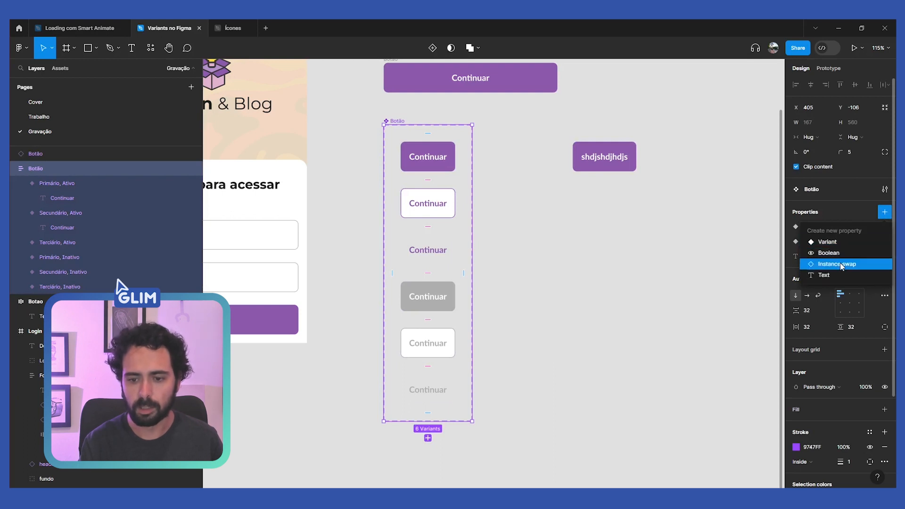
click(640, 241)
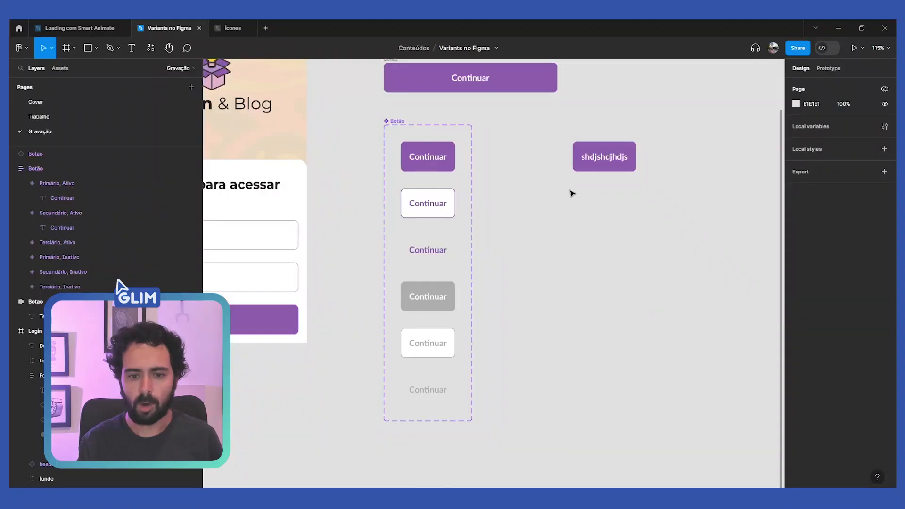
Delete the "shdjshdjhdjs" instance and place a fresh instance of the Primário, Ativo variant beside the Botão set
click(583, 167)
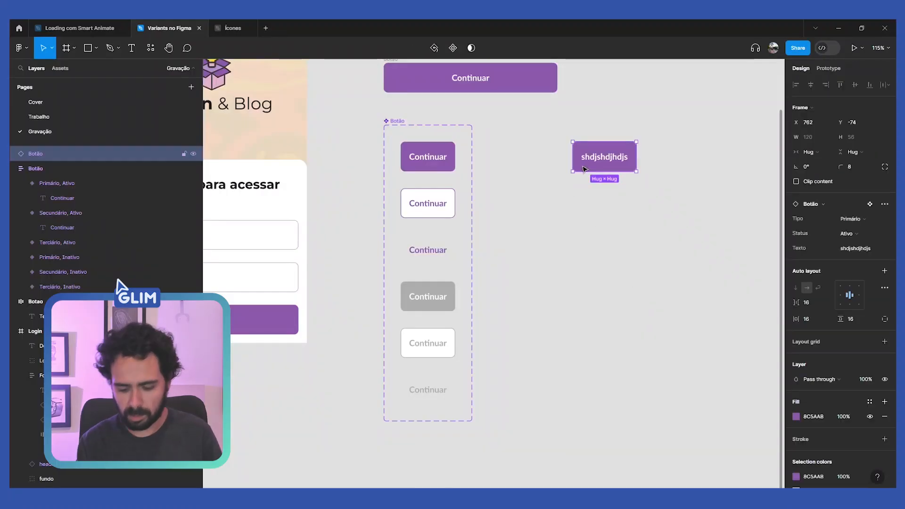
key(Delete)
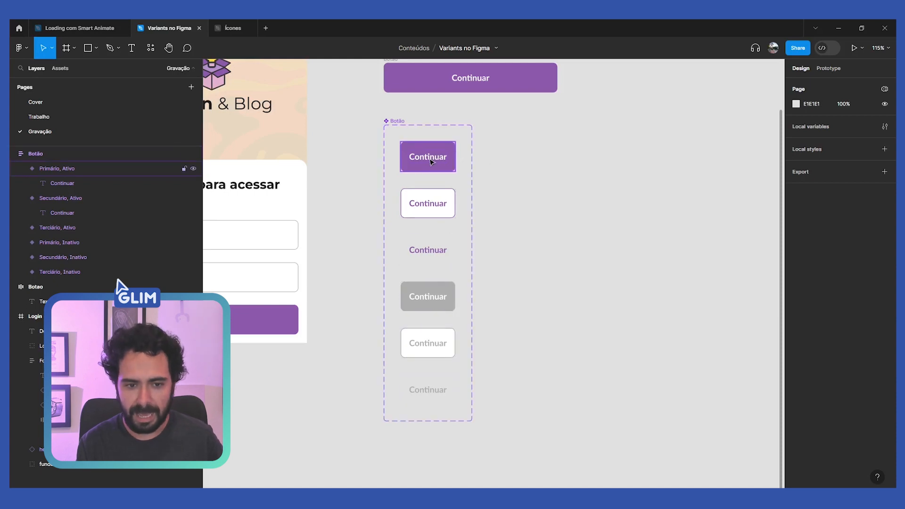
drag(431, 162, 611, 183)
click(623, 153)
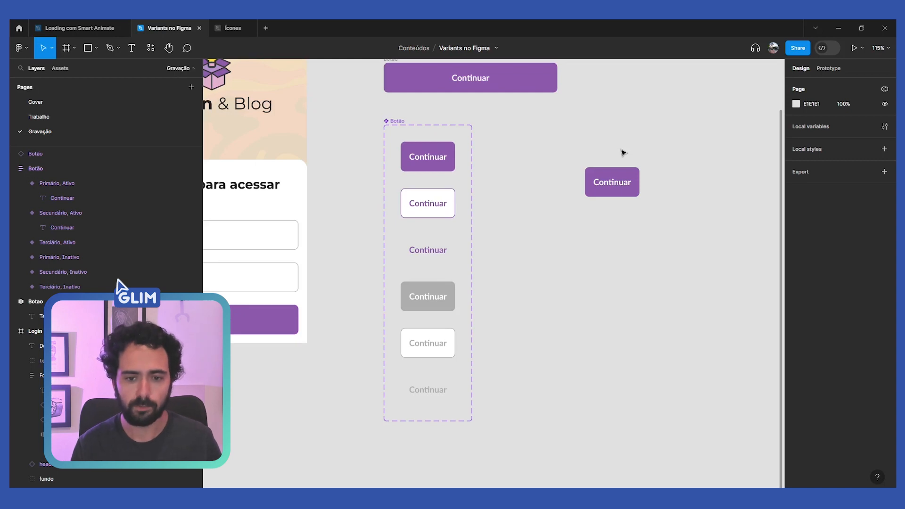
Switch to the Ícones file and check its publishing status among the libraries
mouse_move(227, 26)
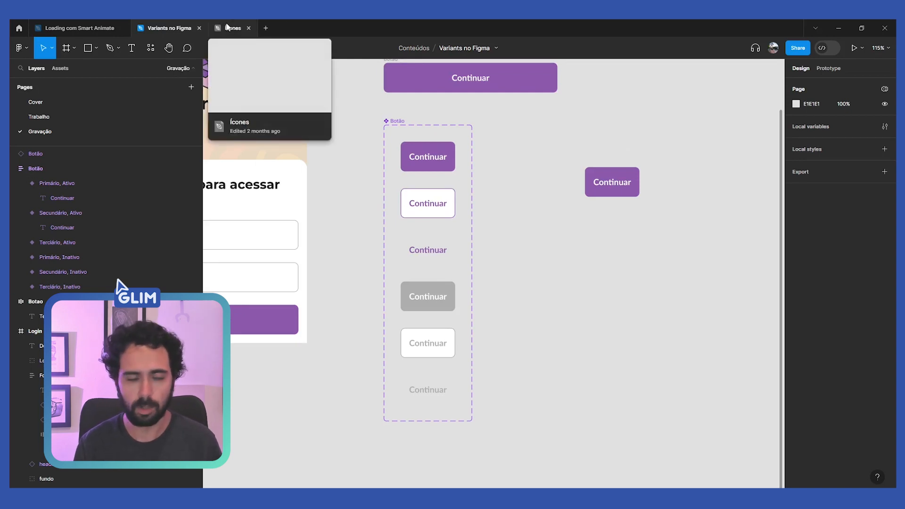
click(227, 27)
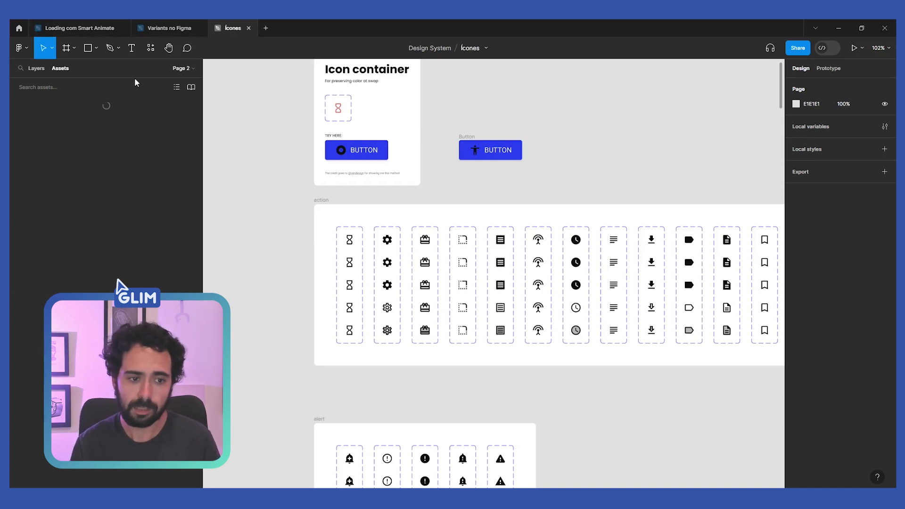
click(192, 88)
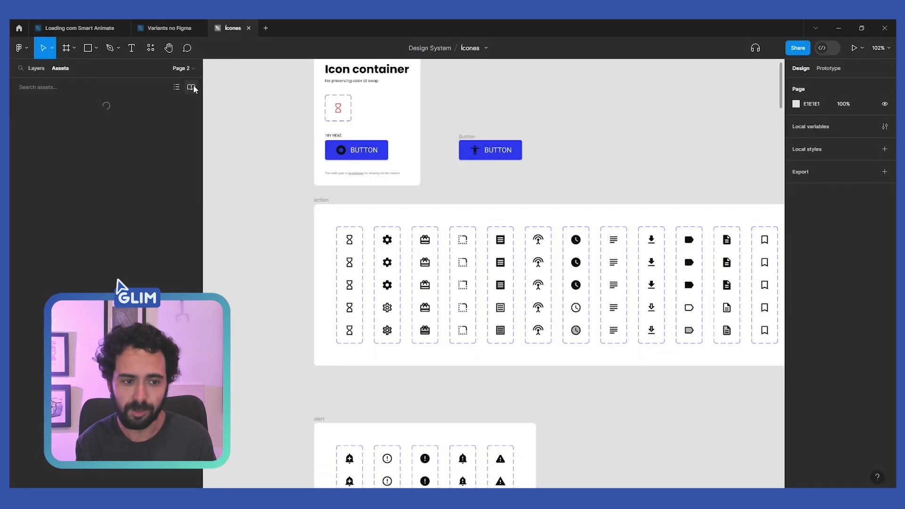
click(190, 87)
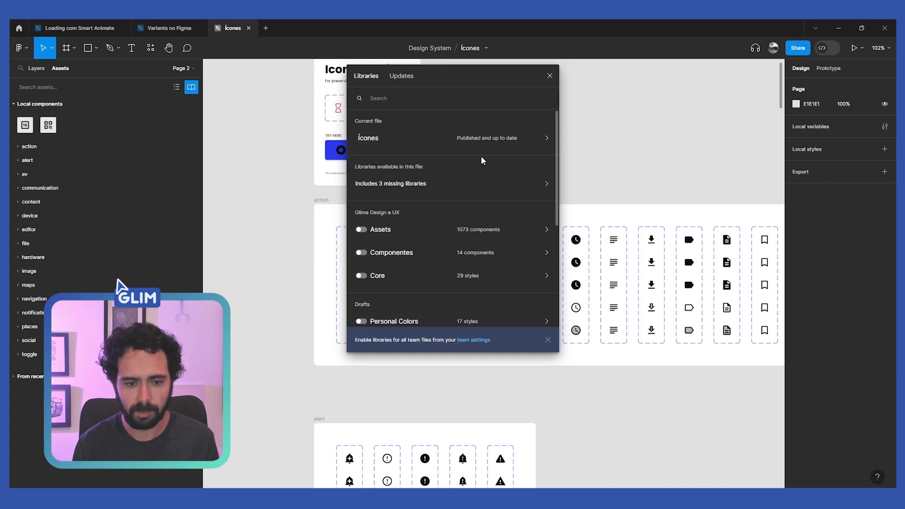
click(549, 77)
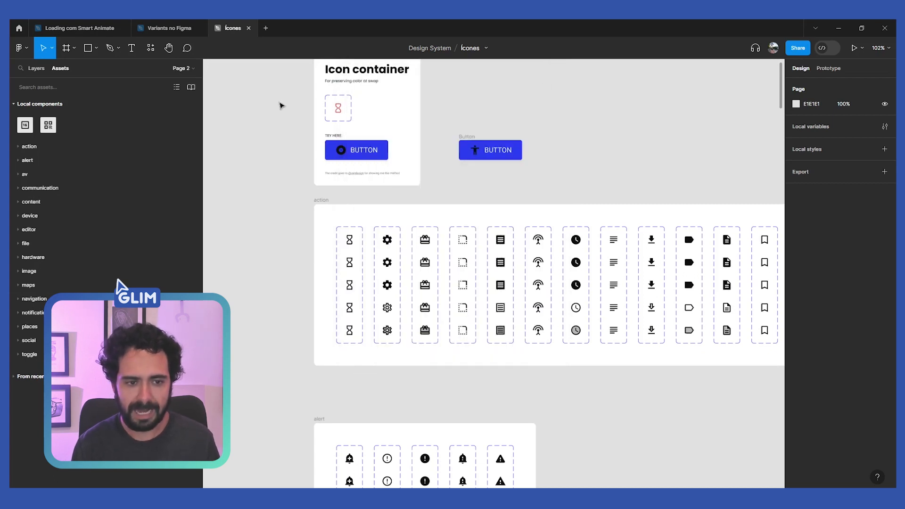
Return to the Variants no Figma file
click(175, 28)
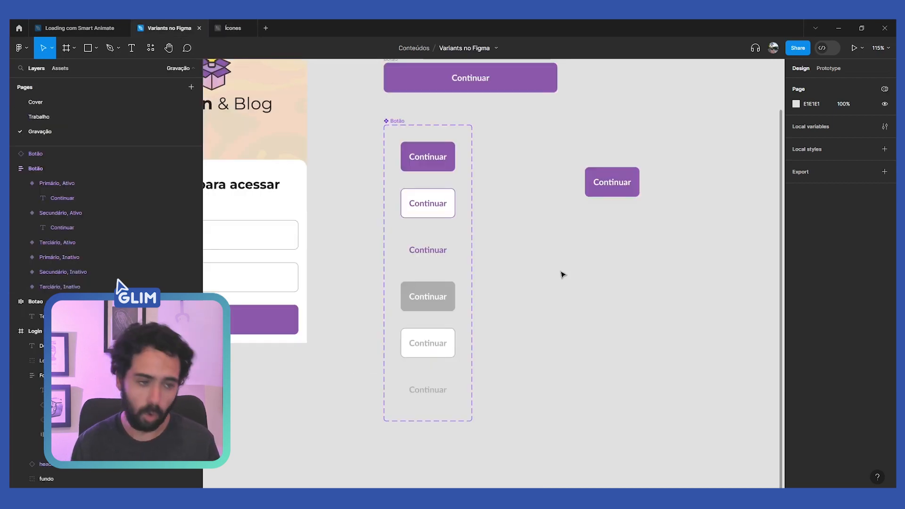
click(190, 87)
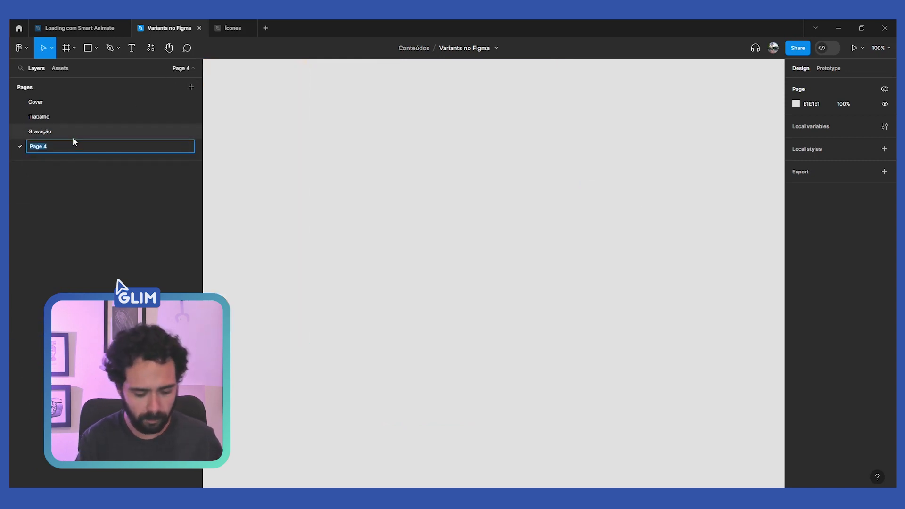
text(Icones)
key(Return)
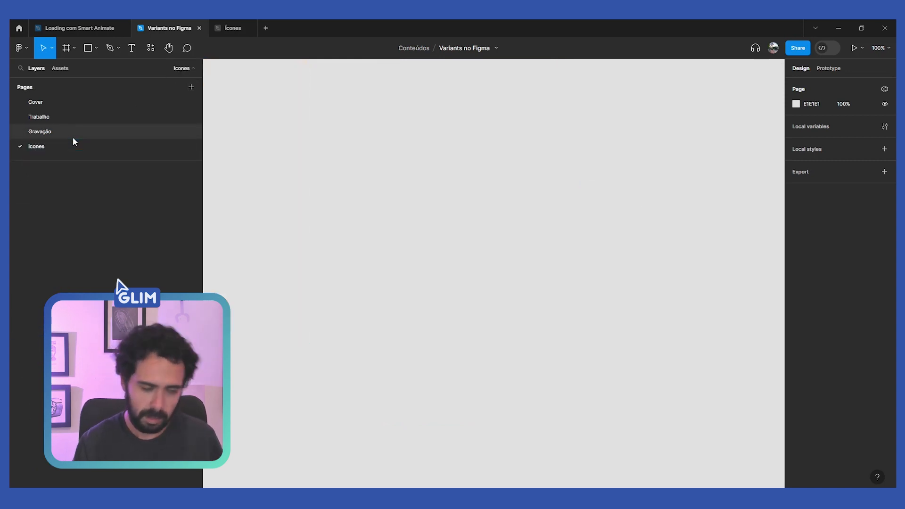
key(ctrl+z)
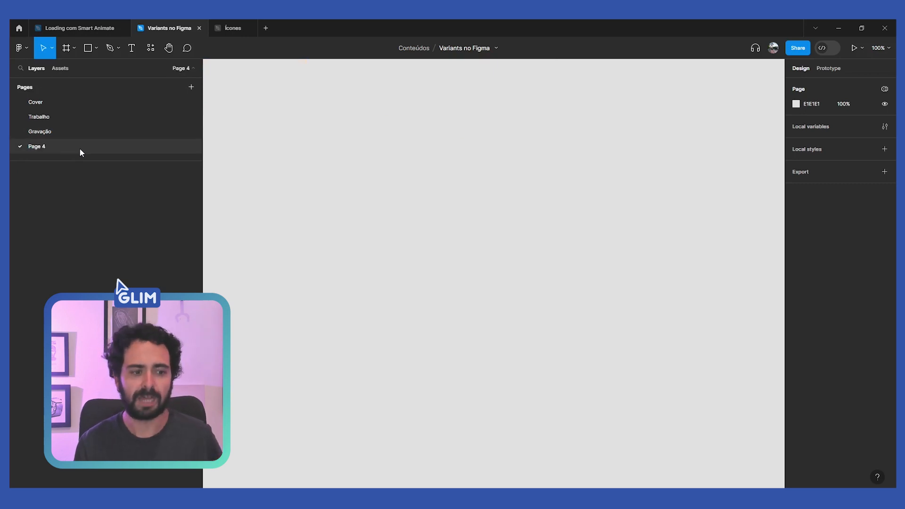
key(ctrl+z)
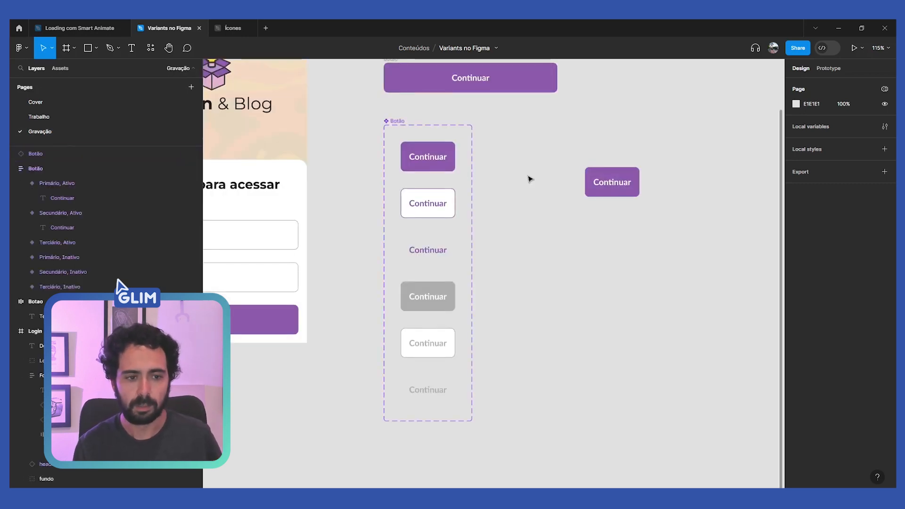
Check among the file's libraries whether the Ícones library is enabled
click(59, 70)
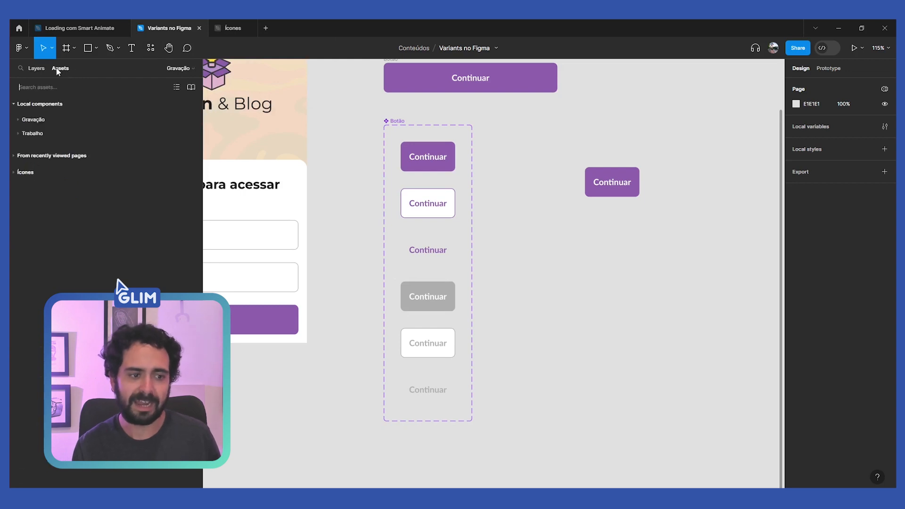
click(191, 88)
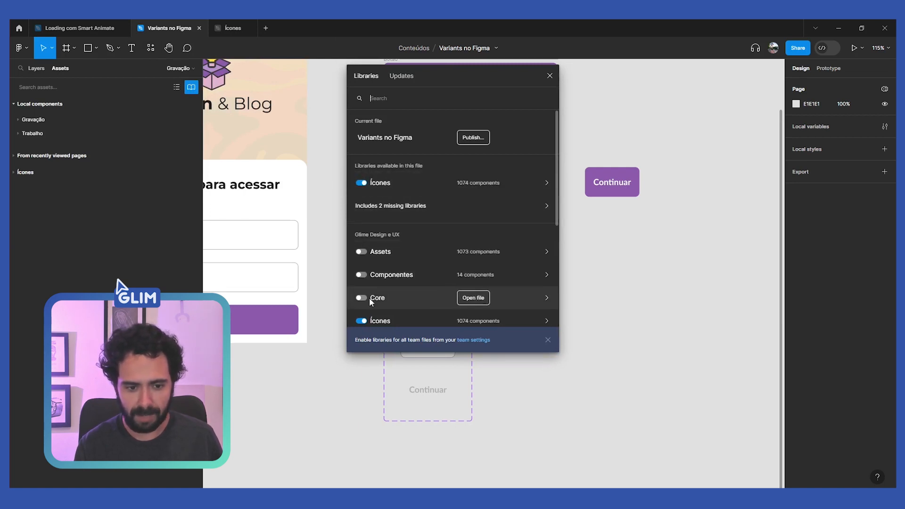
scroll(354, 298, down, 2)
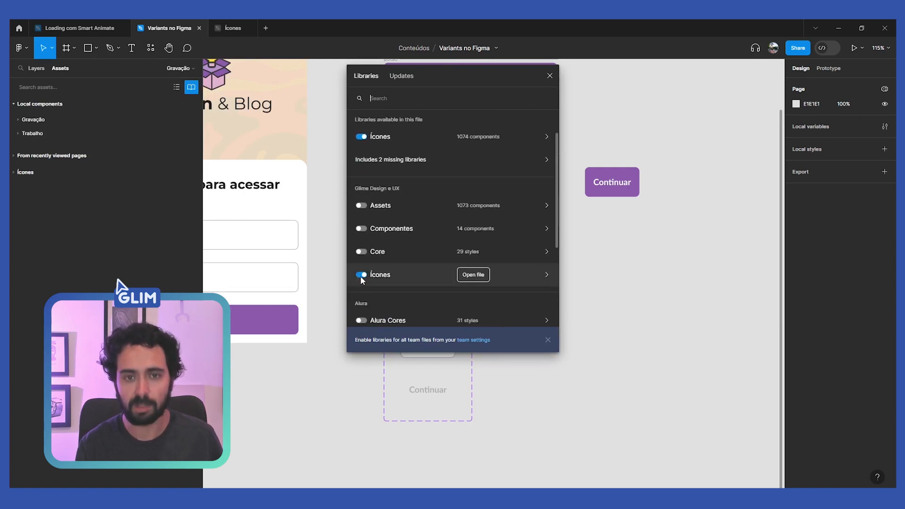
click(549, 75)
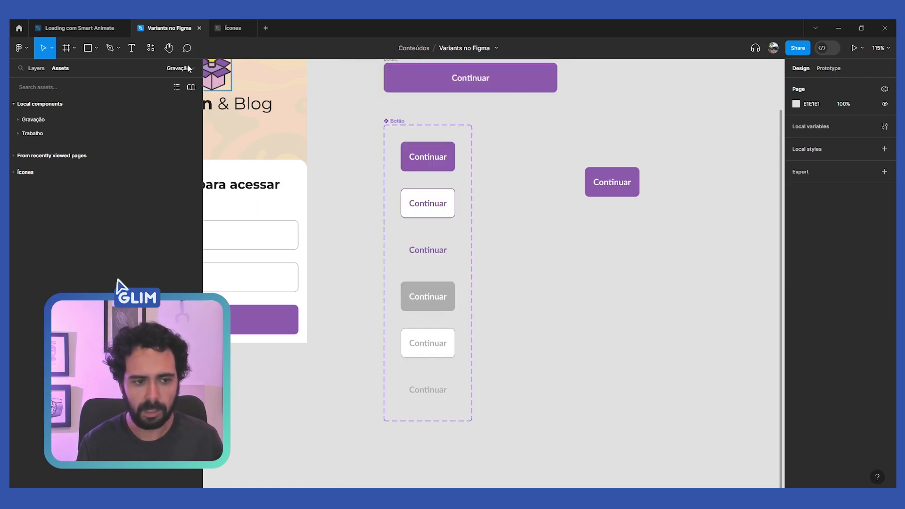
Place an instance of the mic-none icon from the av group of the Ícones library beside the Botão set
click(20, 173)
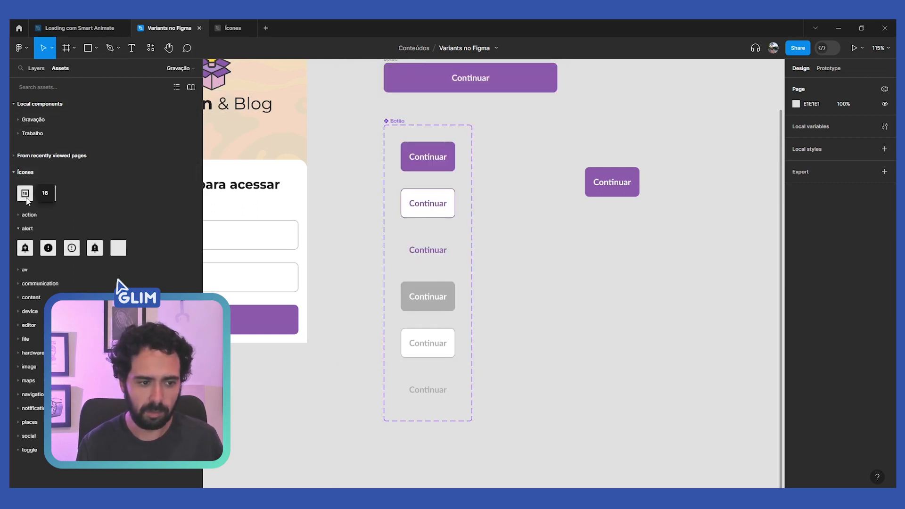
click(18, 269)
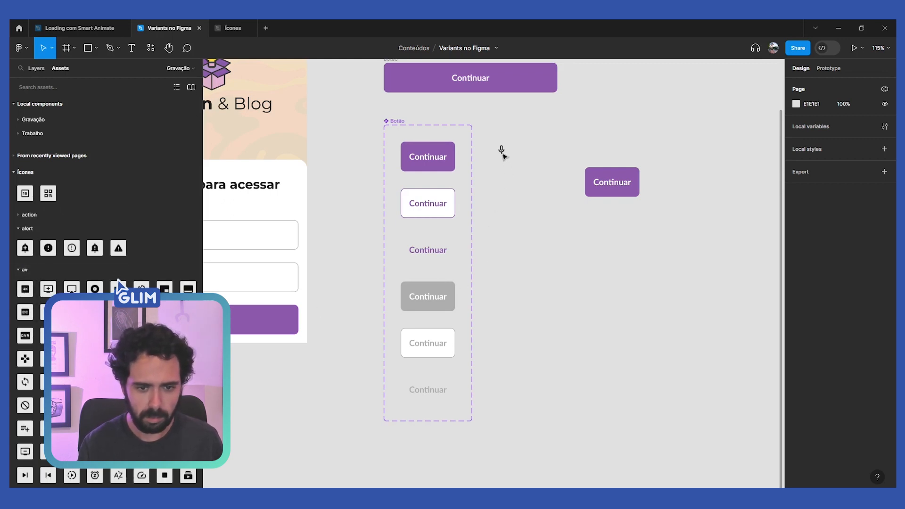
drag(513, 203, 501, 151)
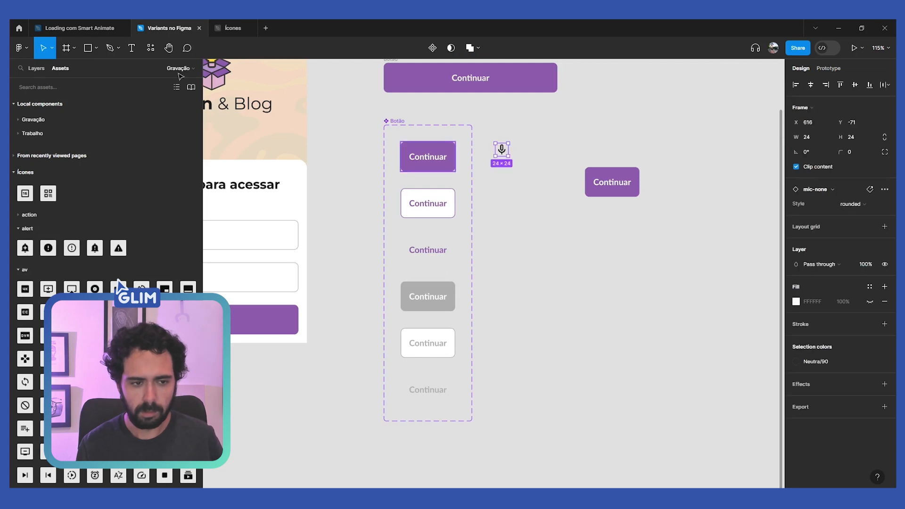
Cut the mic-none icon and paste it into all six Botão variants, ahead of the Continuar text
click(36, 68)
scroll(508, 155, up, 3)
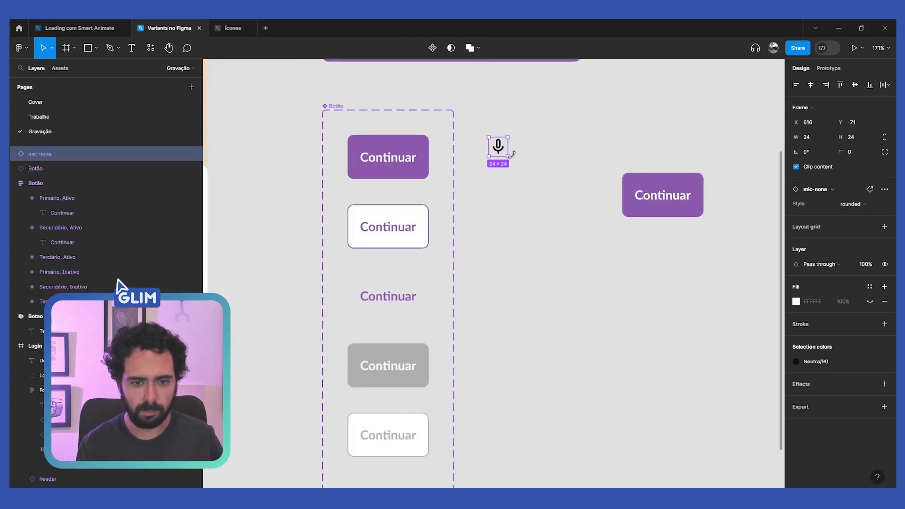
key(ctrl+x)
click(387, 159)
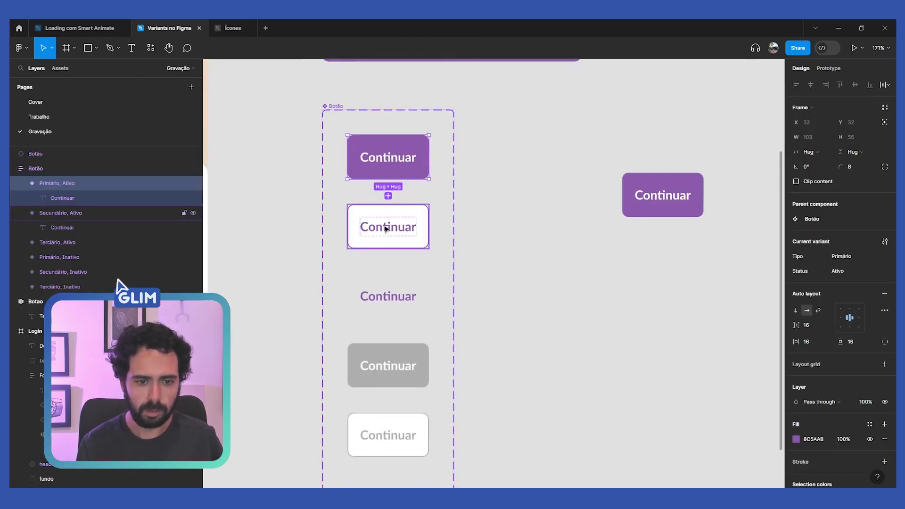
key(ctrl+a)
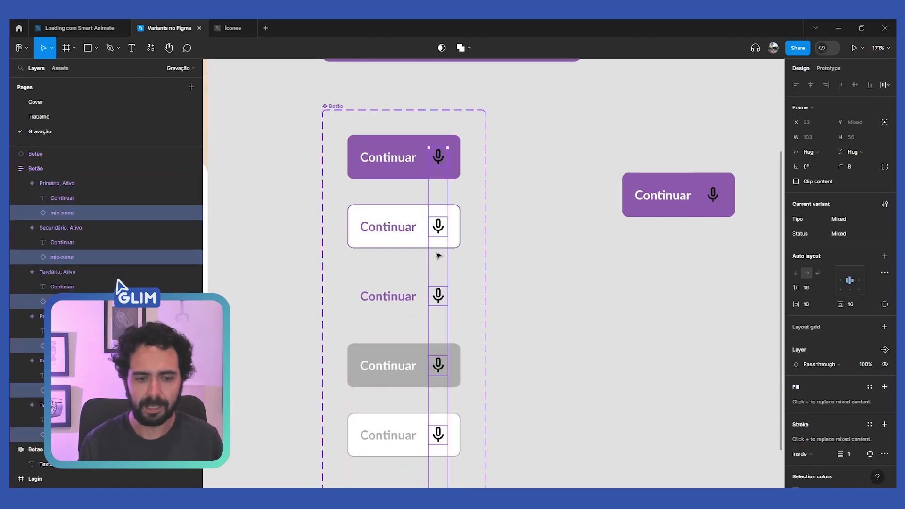
key(ctrl+v)
key(Left)
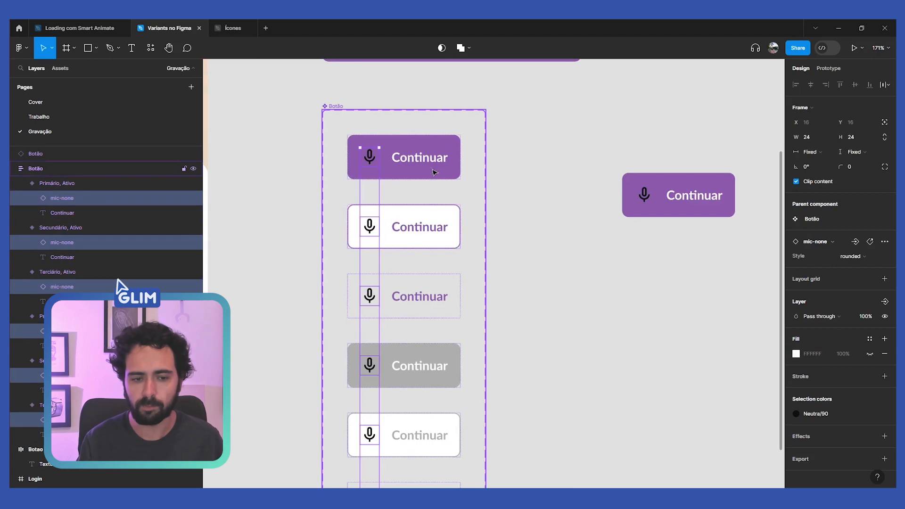
scroll(431, 164, down, 1)
scroll(428, 155, down, 1)
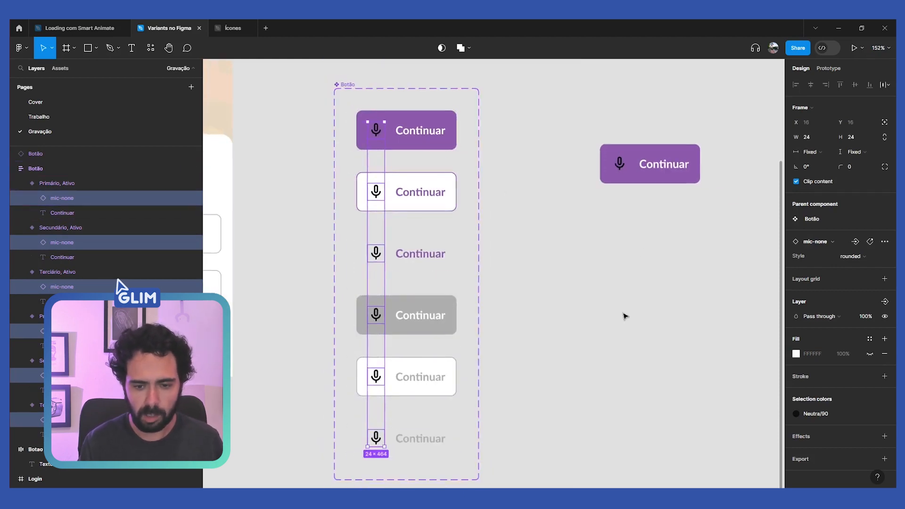
Try detaching the Neutra/90 style and recolouring the icons in the Primário, Ativo and Terciário, Ativo variants, and undo the last change
double_click(424, 139)
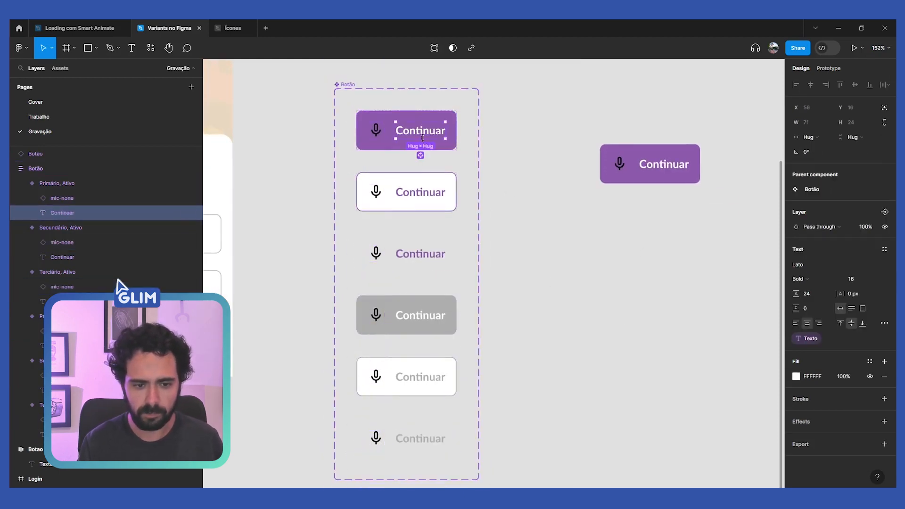
click(500, 167)
click(379, 140)
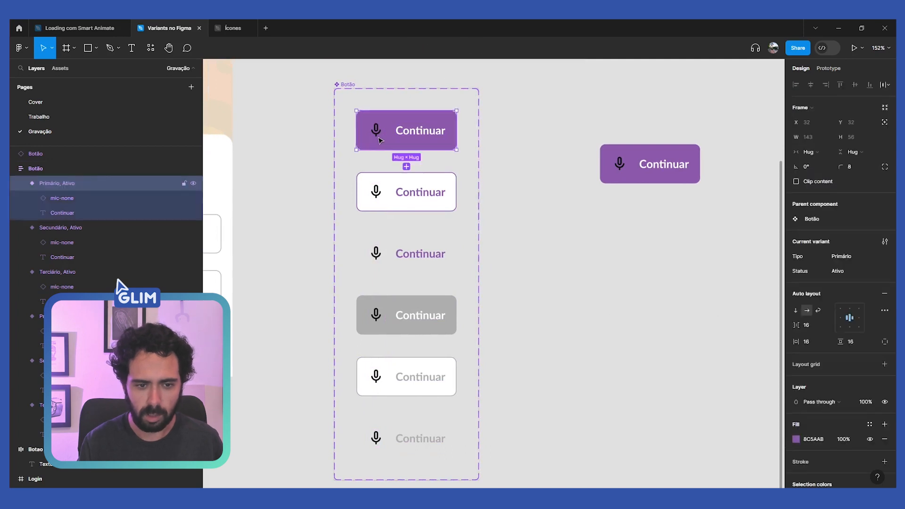
scroll(443, 335, down, 1)
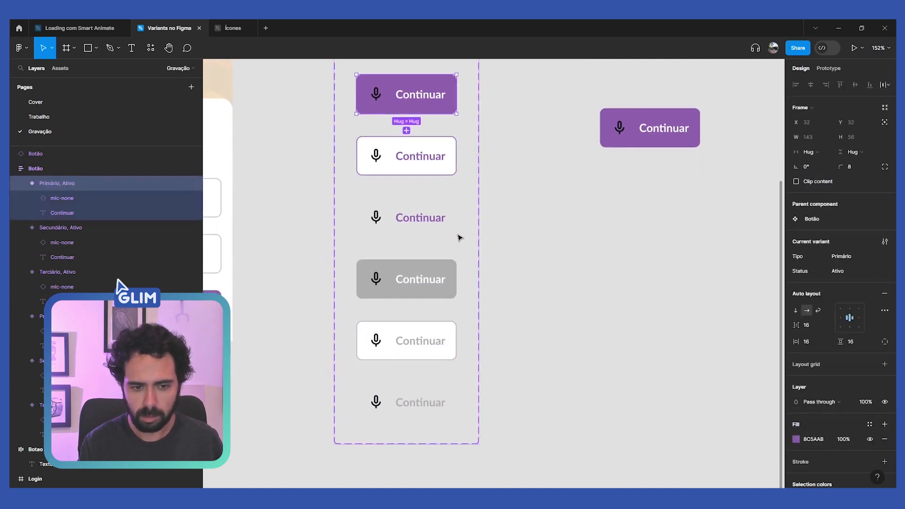
shift+click(426, 226)
click(821, 439)
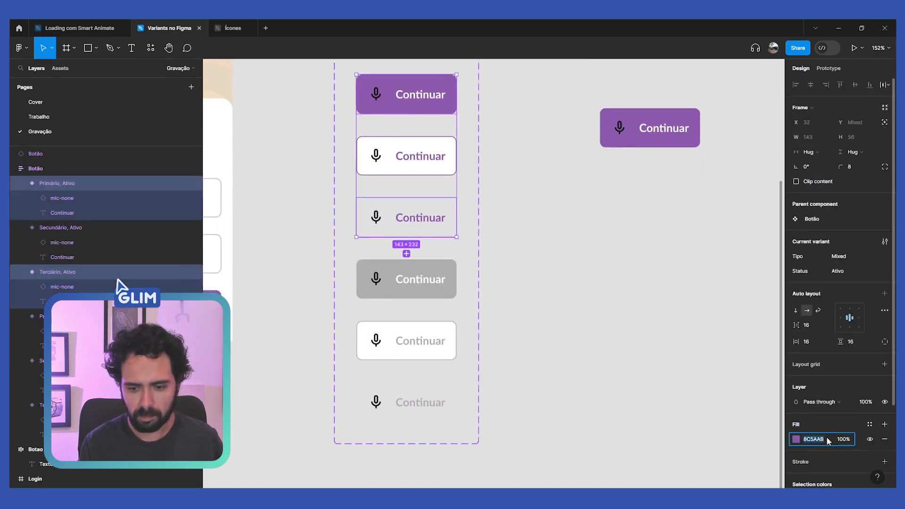
scroll(844, 417, down, 3)
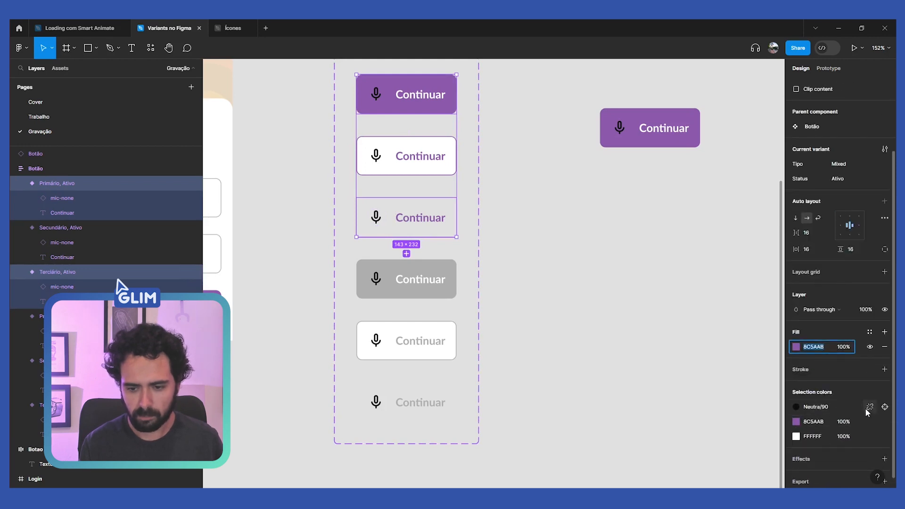
click(869, 408)
click(821, 406)
key(ctrl+v)
key(Return)
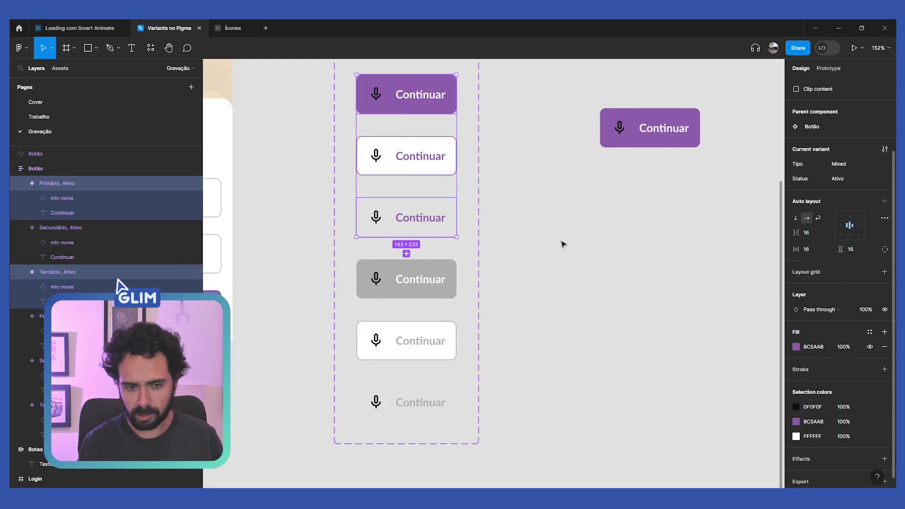
key(ctrl+z)
Detach the icon colour style in the Primário, Ativo and Primário, Inativo variants and set both icons to FFFFFF
scroll(481, 188, up, 3)
click(430, 203)
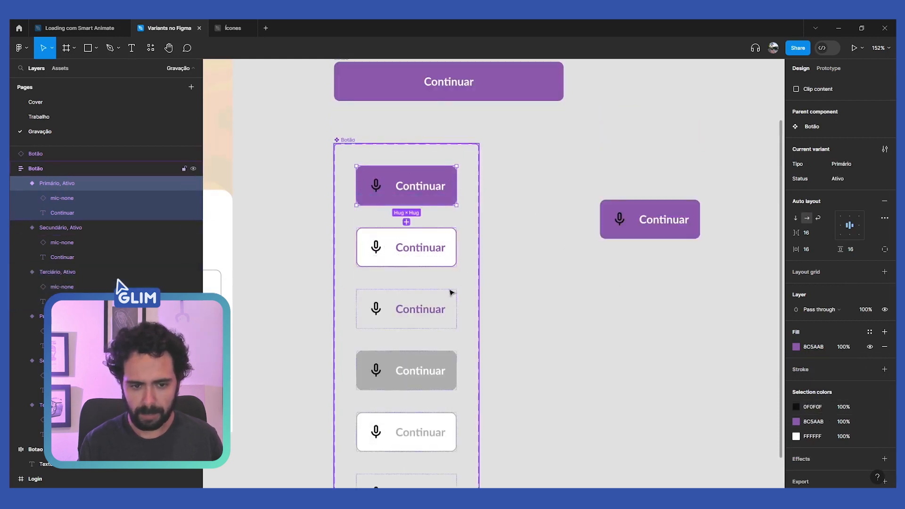
scroll(488, 399, down, 2)
scroll(487, 391, down, 1)
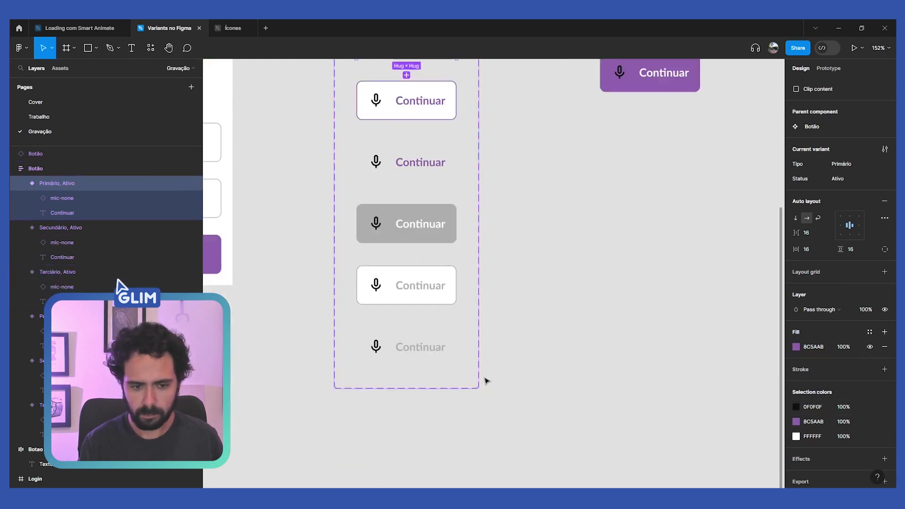
shift+click(414, 238)
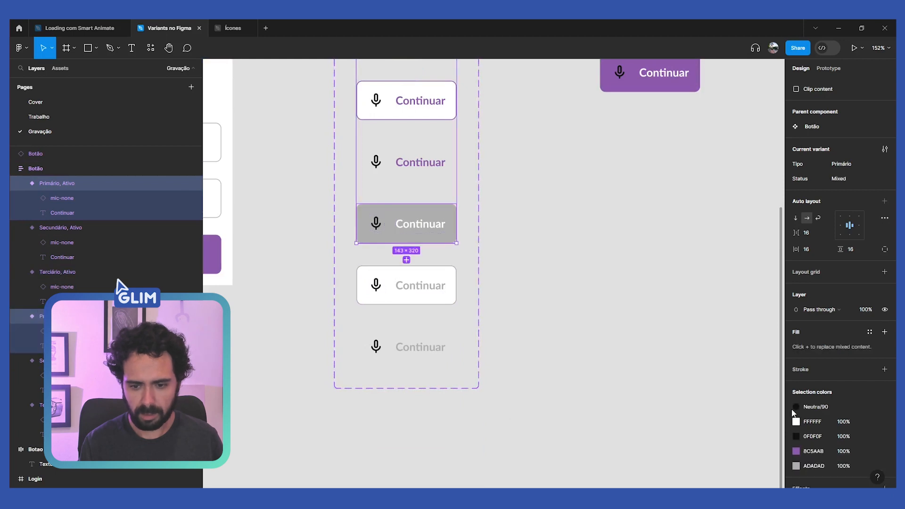
click(862, 408)
click(821, 406)
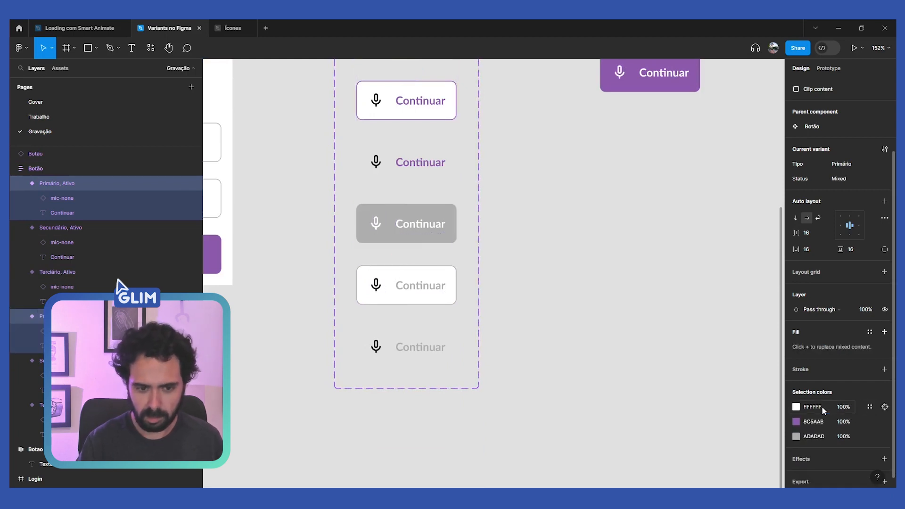
click(532, 257)
Detach the icon colour style in the Secundário, Inativo and Terciário, Inativo variants and set both icons to ADADAD
scroll(535, 254, up, 1)
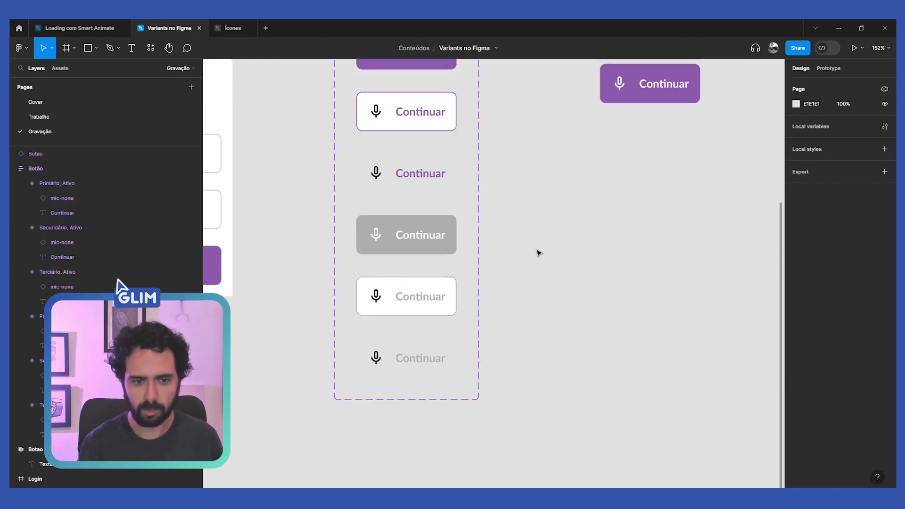
click(414, 305)
shift+click(430, 361)
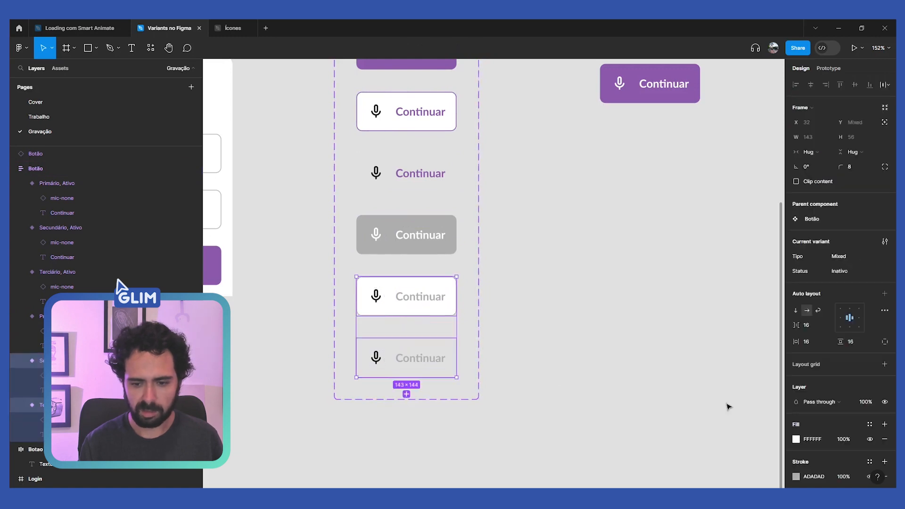
scroll(848, 424, down, 3)
click(872, 385)
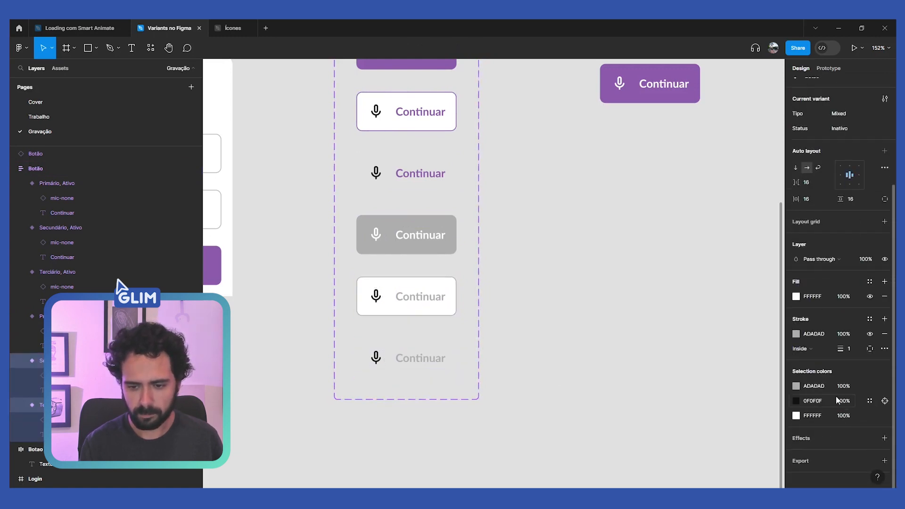
click(823, 392)
text(ADADAD)
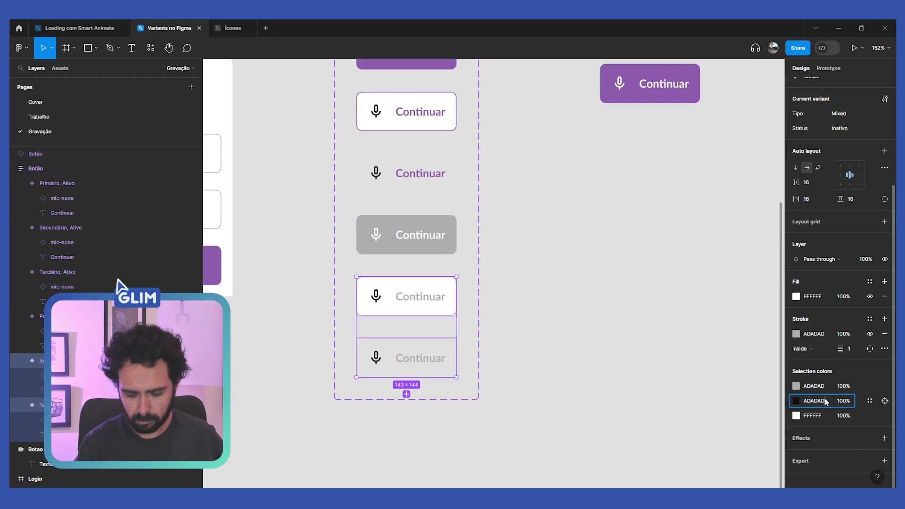
key(Return)
Detach the icon colour style in the Secundário, Ativo and Terciário, Ativo variants and set both icons to 8C5AAB
scroll(542, 255, up, 3)
scroll(521, 245, up, 1)
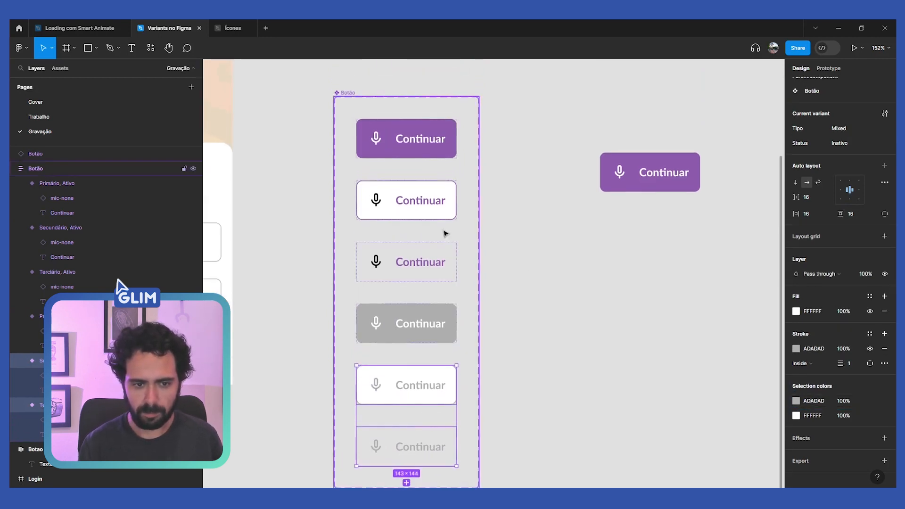
click(424, 208)
shift+click(416, 257)
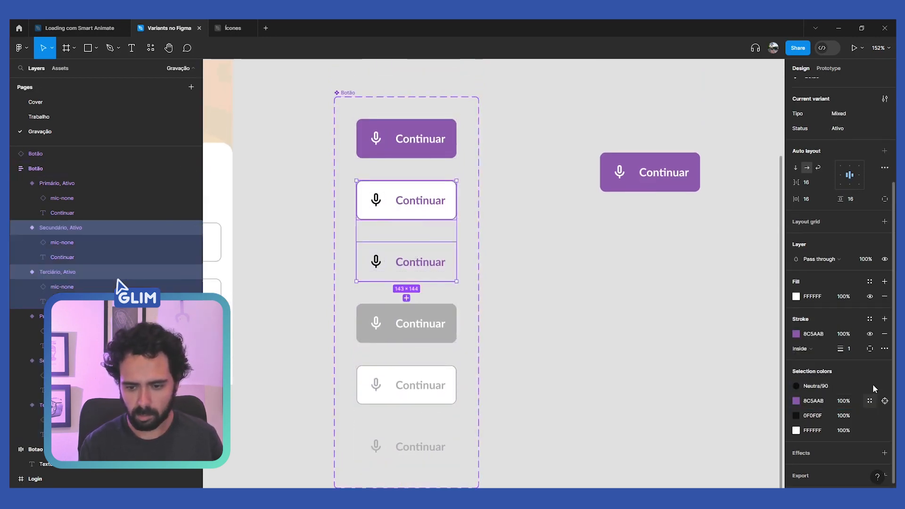
click(869, 385)
click(818, 385)
key(ctrl+c)
click(821, 398)
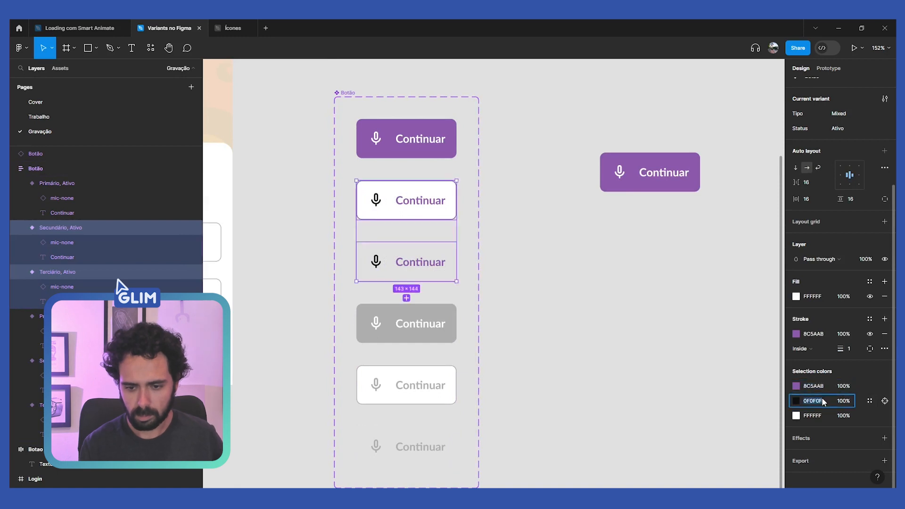
key(ctrl+v)
key(Return)
click(572, 295)
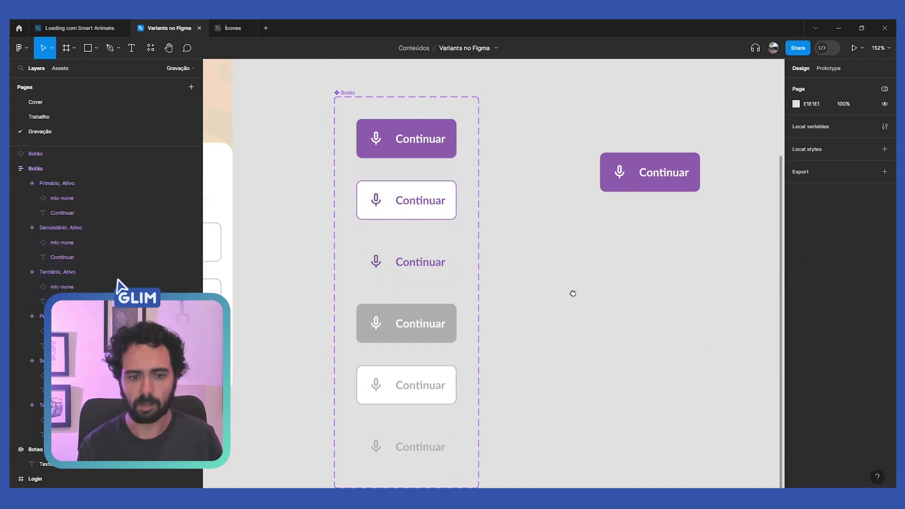
Set the auto layout spacing between icon and text to 8 in all six Botão variants
scroll(568, 264, down, 1)
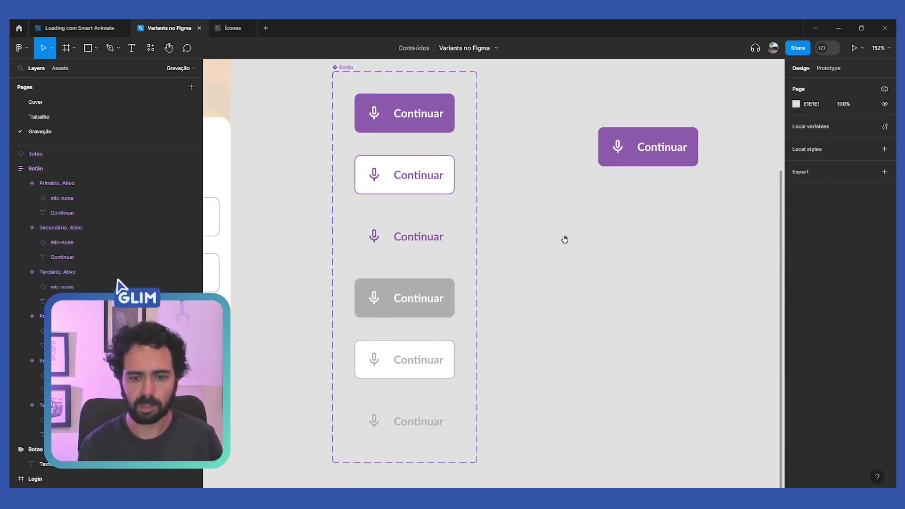
double_click(402, 113)
key(ctrl+a)
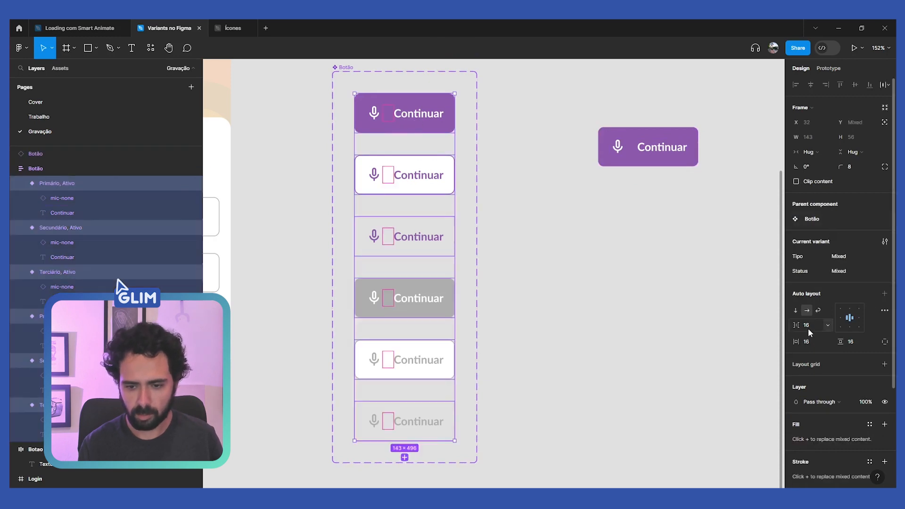
text(8)
key(Return)
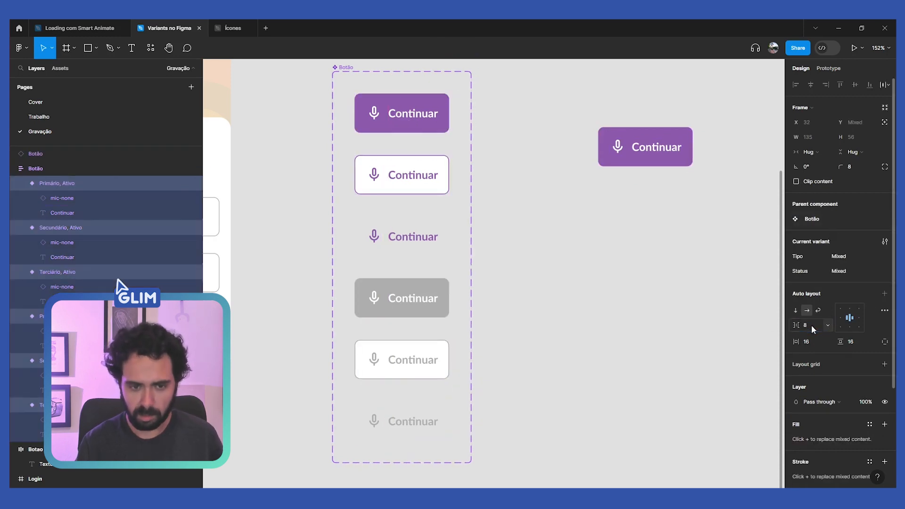
click(536, 250)
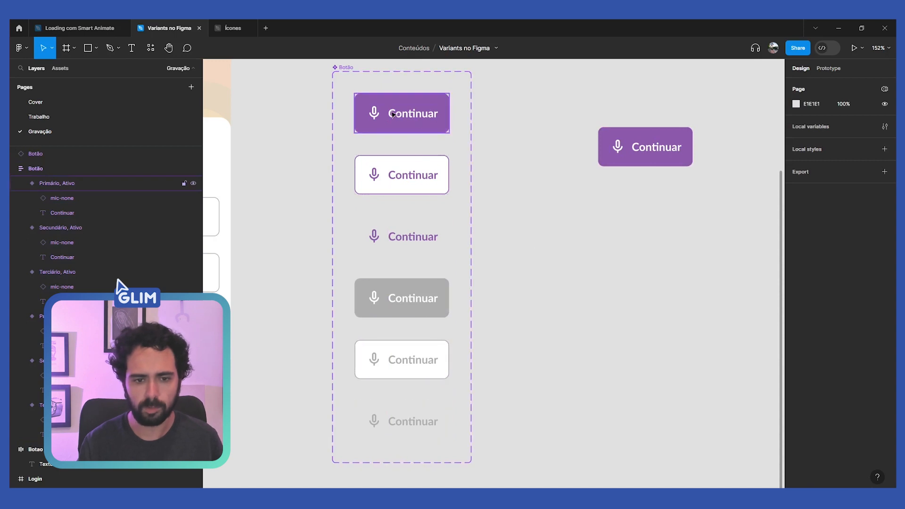
Create a true/false visibility property named Mostrar ícone, with value True, for the mic-none icons in all six Botão variants
drag(543, 175, 523, 201)
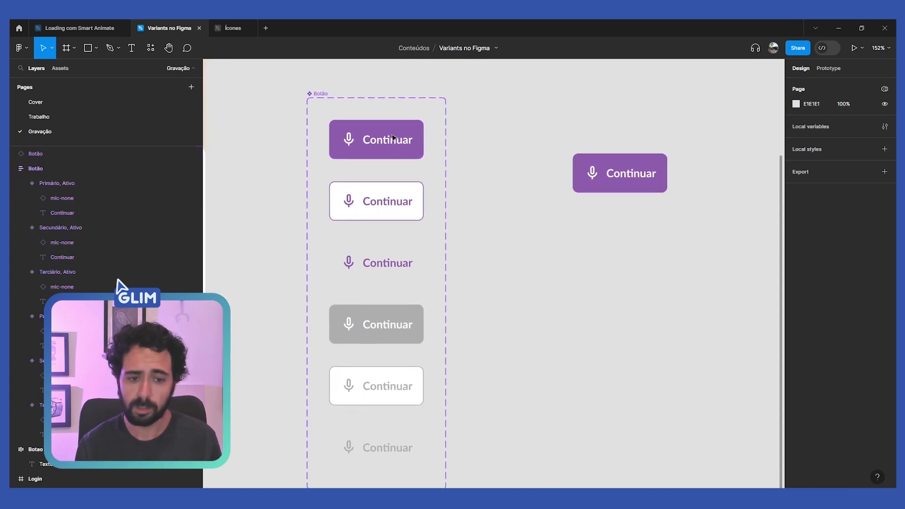
click(348, 143)
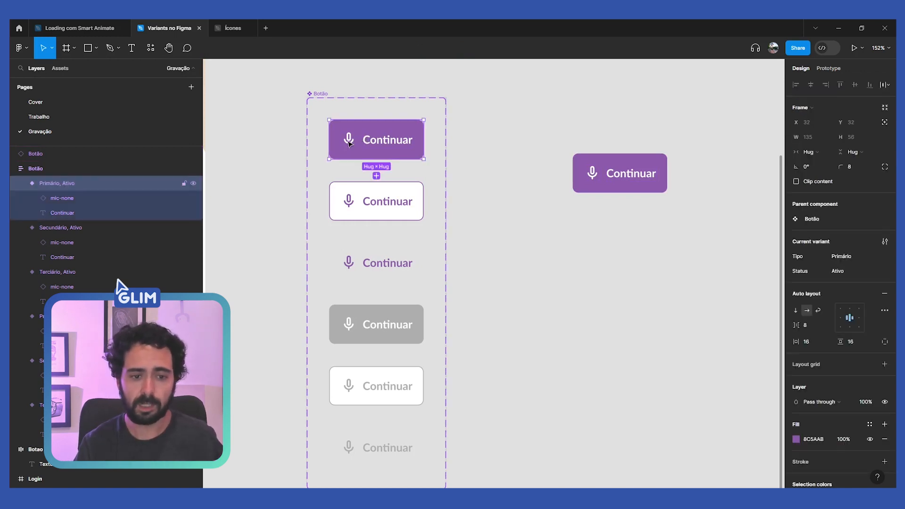
double_click(349, 143)
click(380, 141)
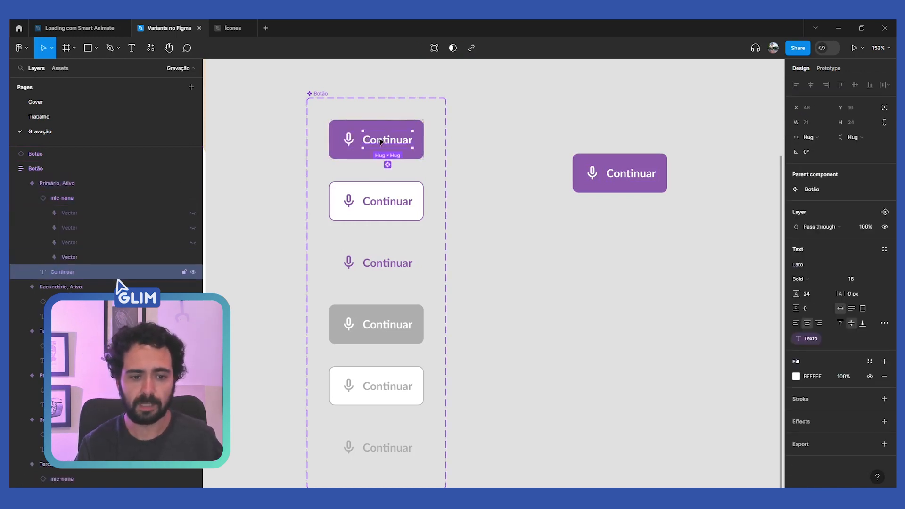
click(348, 141)
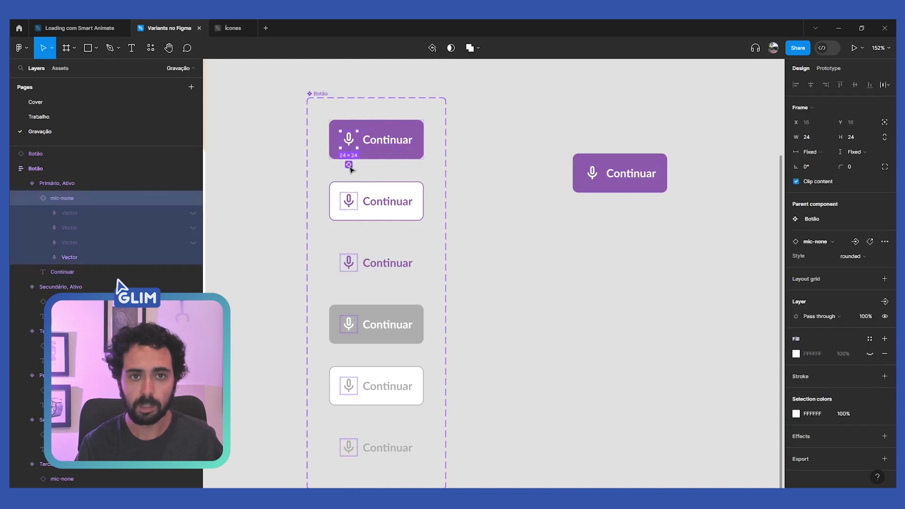
key(ctrl+alt+a)
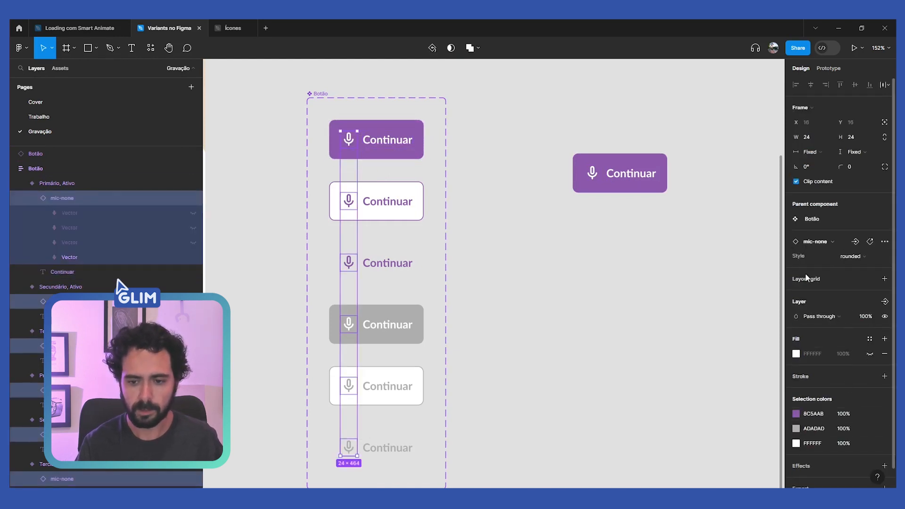
click(884, 302)
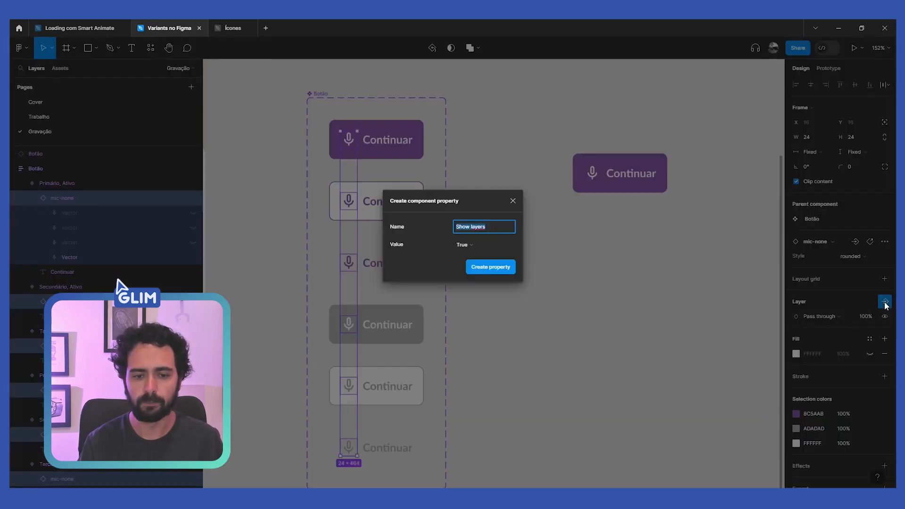
text(Mostrar)
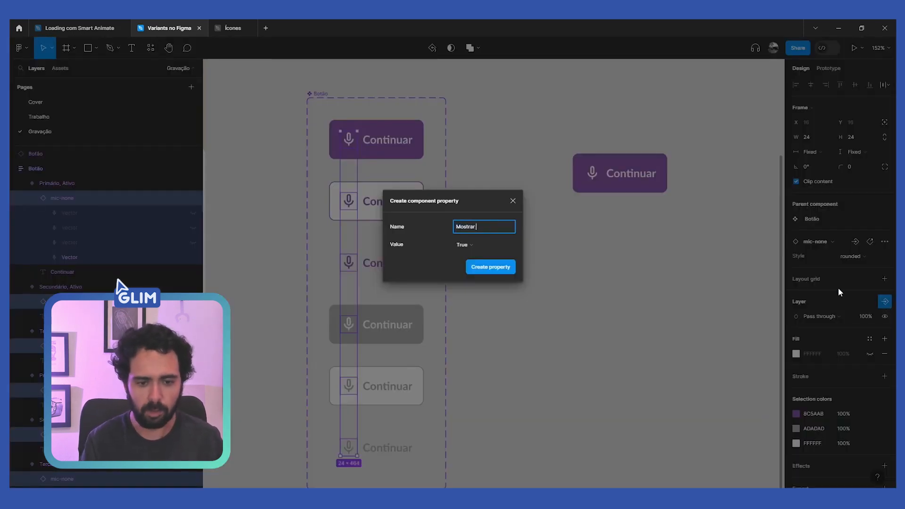
text( íco)
key(BackSpace)
key(BackSpace)
key(BackSpace)
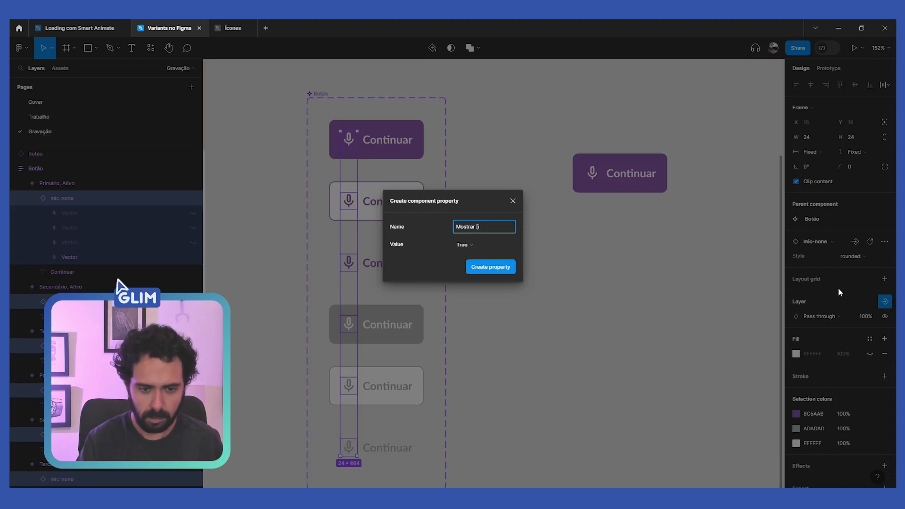
text(ícone)
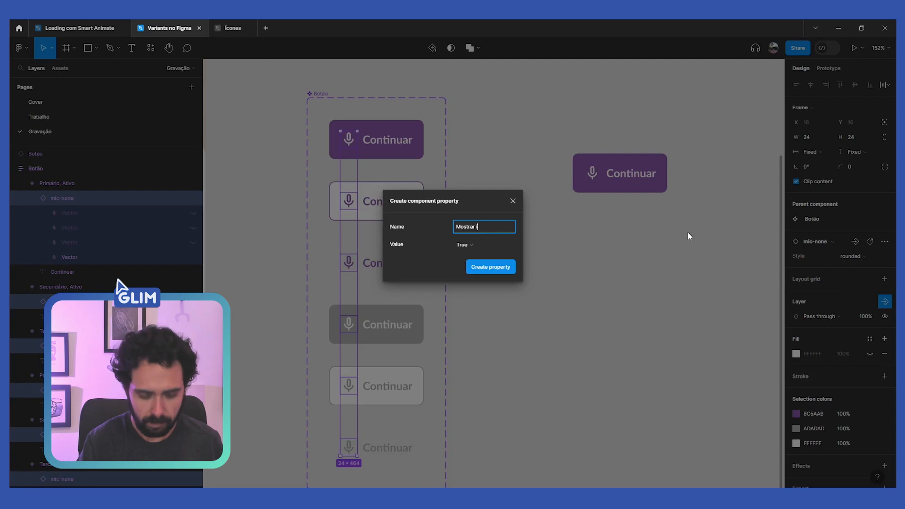
text(cone)
click(511, 264)
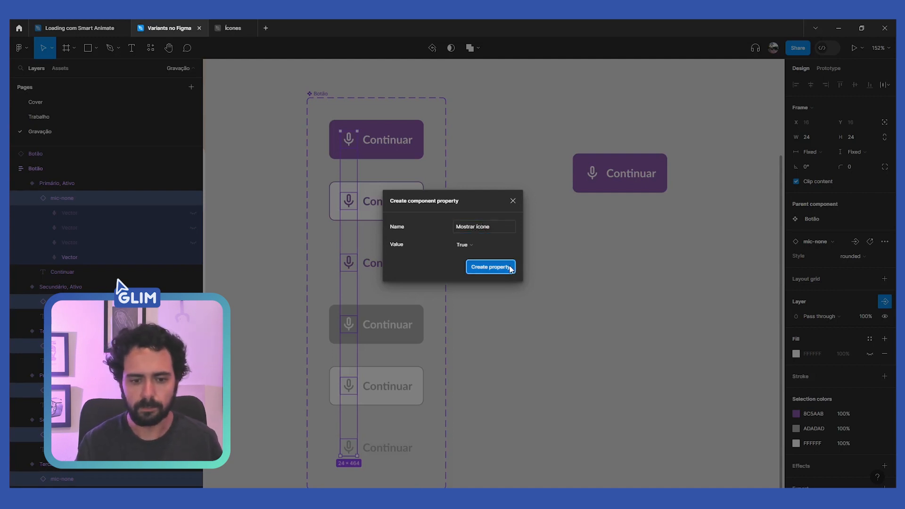
Set the Texto property of the separate Botão instance beside the component set to sdsds
scroll(561, 208, down, 3)
scroll(561, 208, right, 3)
scroll(540, 229, right, 1)
scroll(539, 228, up, 1)
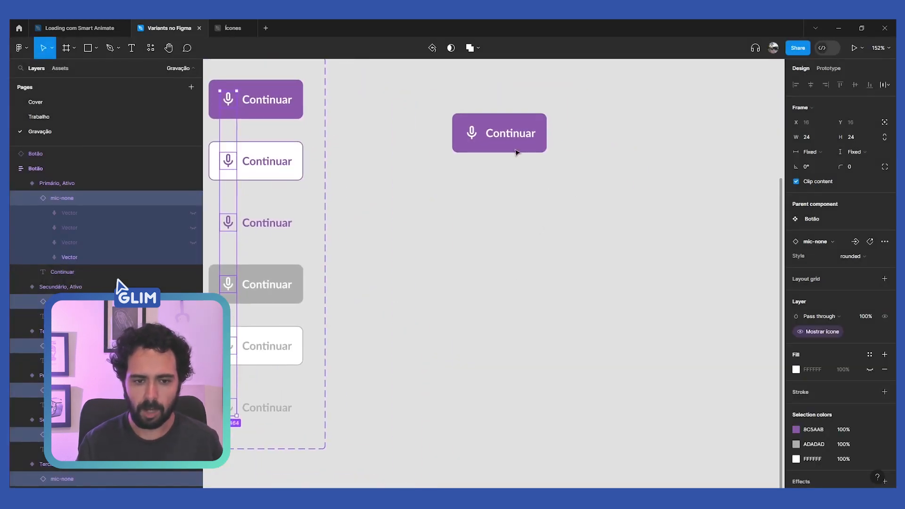
click(517, 150)
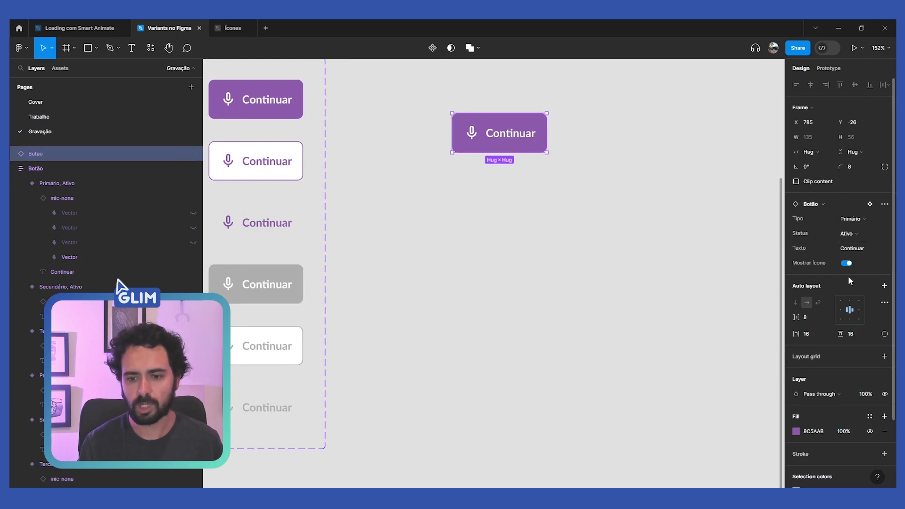
click(849, 250)
text(sdsds)
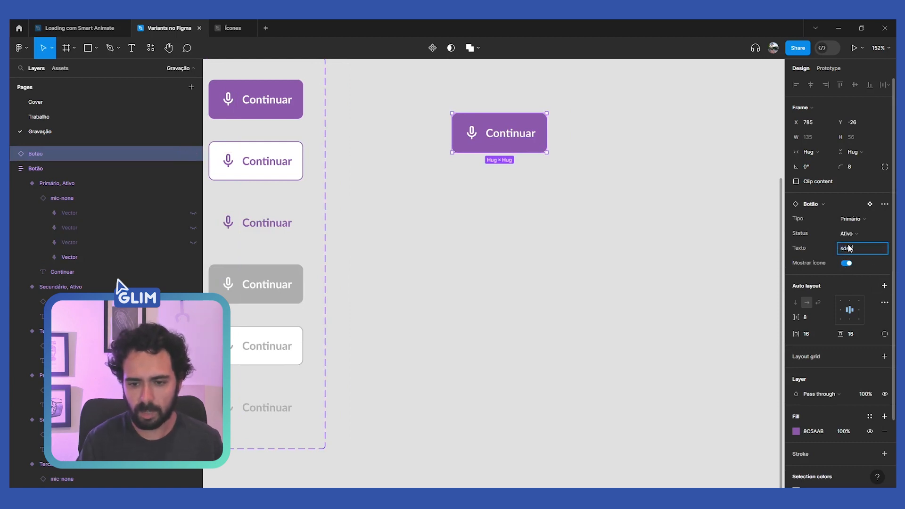
key(Return)
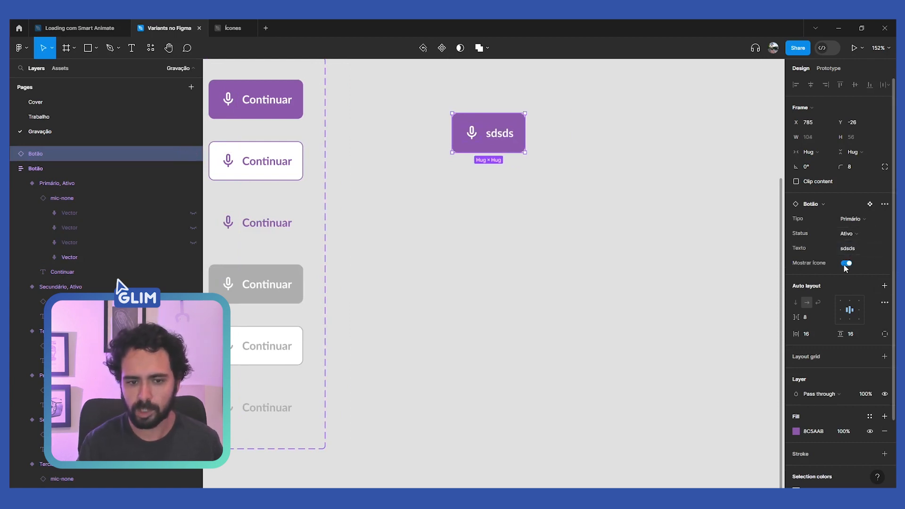
Test the Mostrar ícone property on the Botão instance by switching it off and on repeatedly
click(846, 264)
click(849, 264)
click(851, 262)
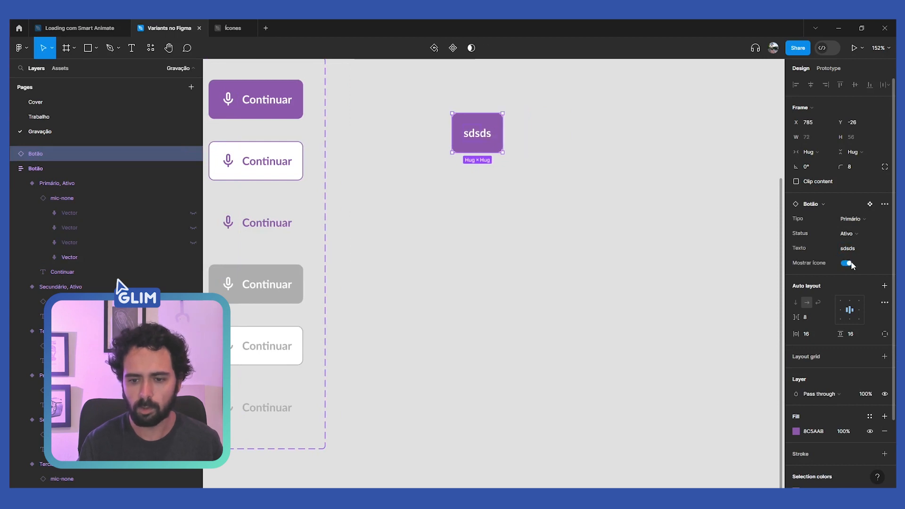
click(849, 264)
click(845, 264)
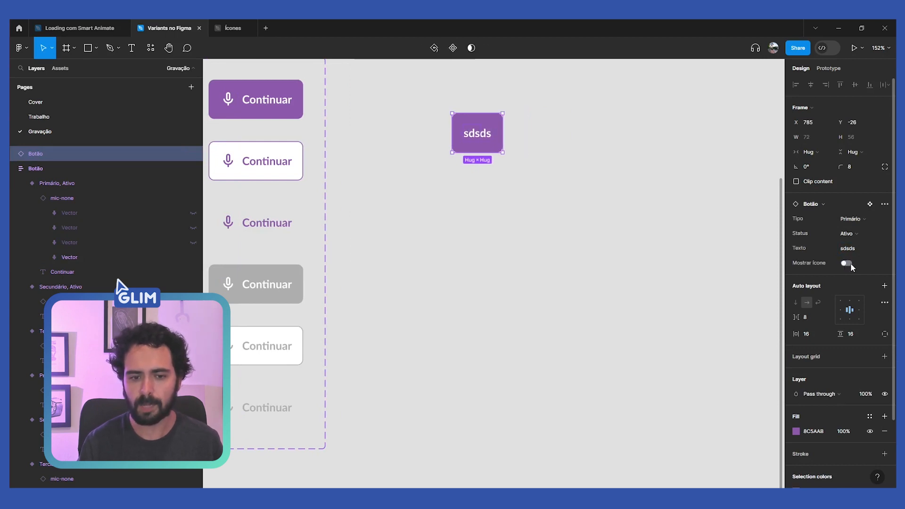
click(847, 265)
click(848, 264)
click(848, 265)
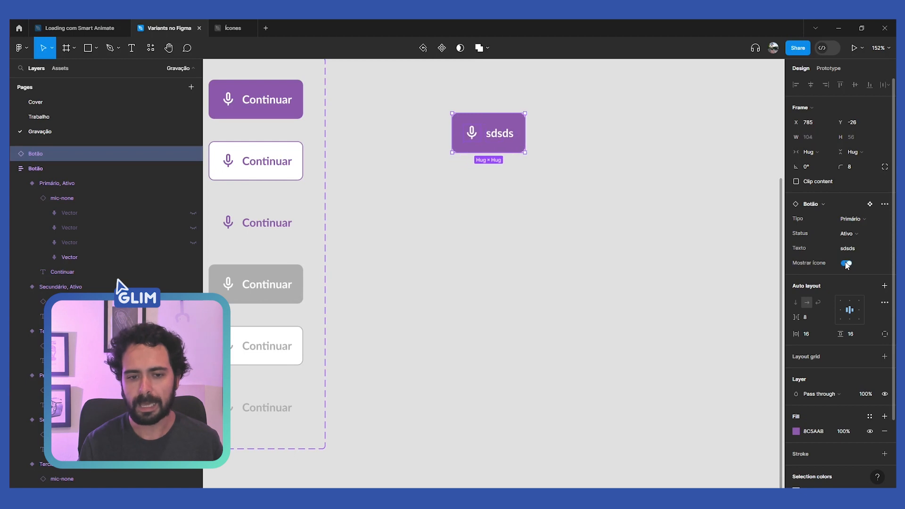
Create an instance swap property named Ícone, with mic-none as its value, for the icons in all six Botão variants
click(521, 235)
drag(517, 231, 620, 271)
click(332, 146)
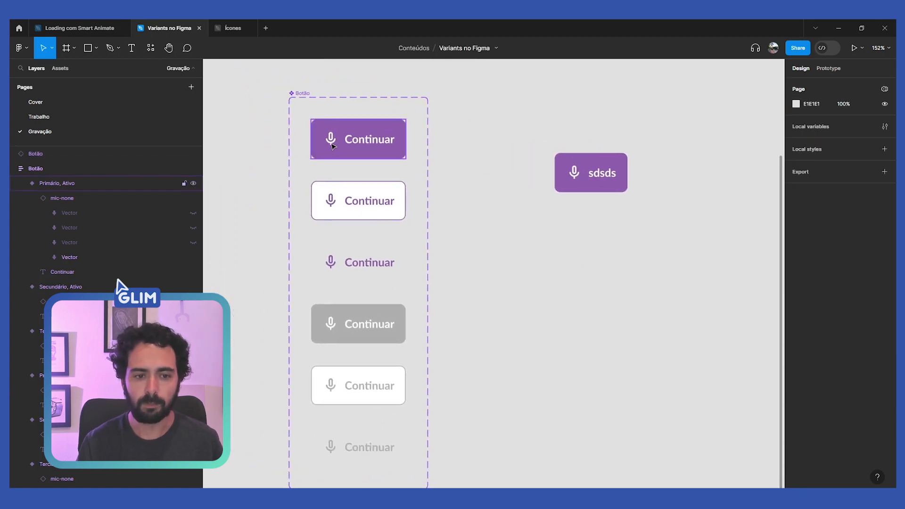
click(333, 146)
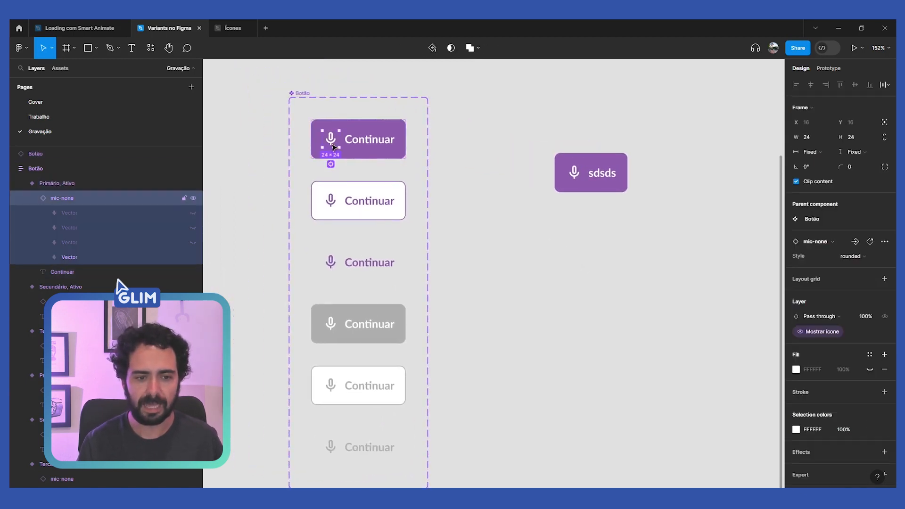
key(ctrl+shift+a)
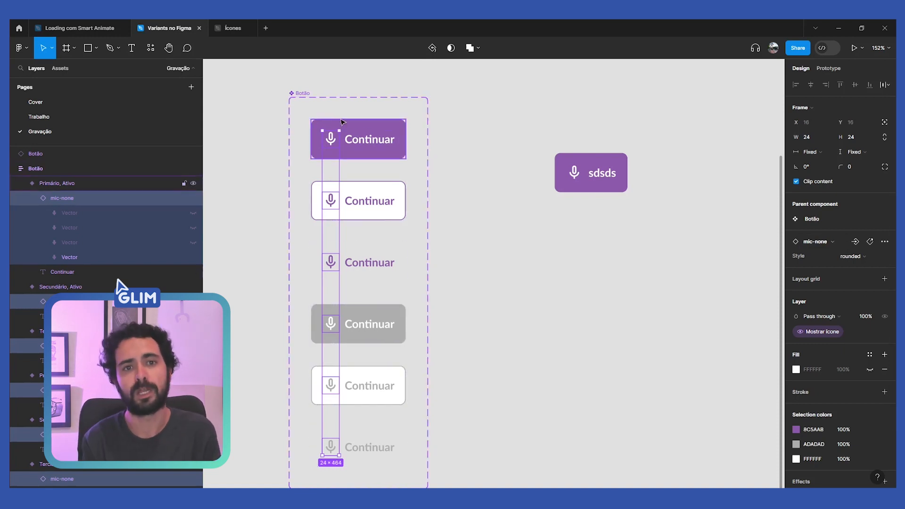
click(855, 242)
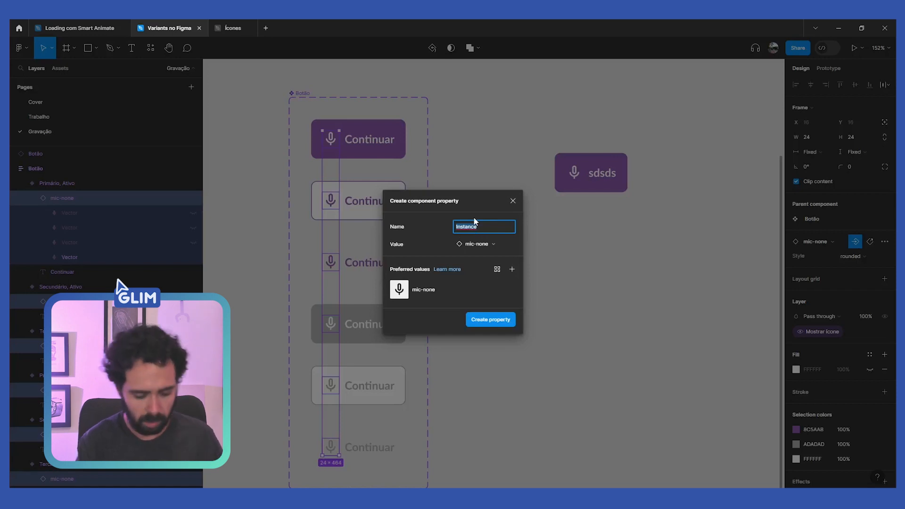
key(BackSpace)
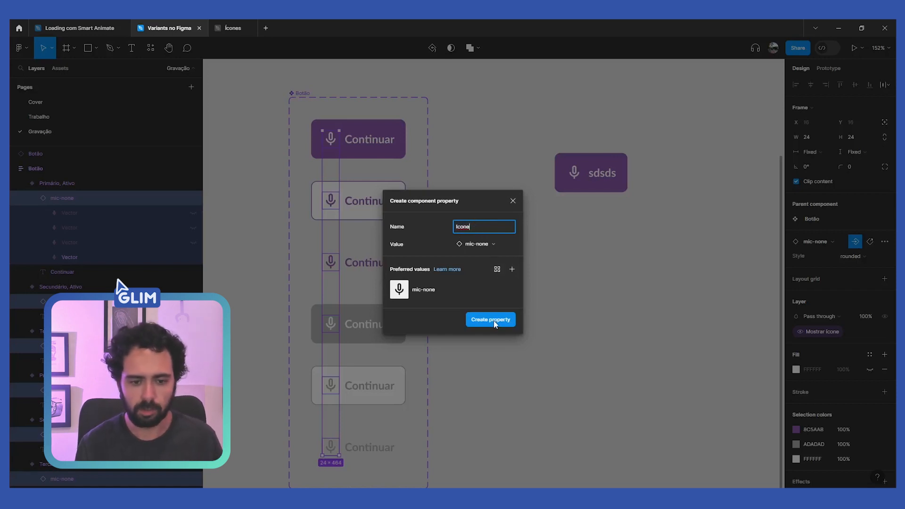
click(490, 319)
click(592, 199)
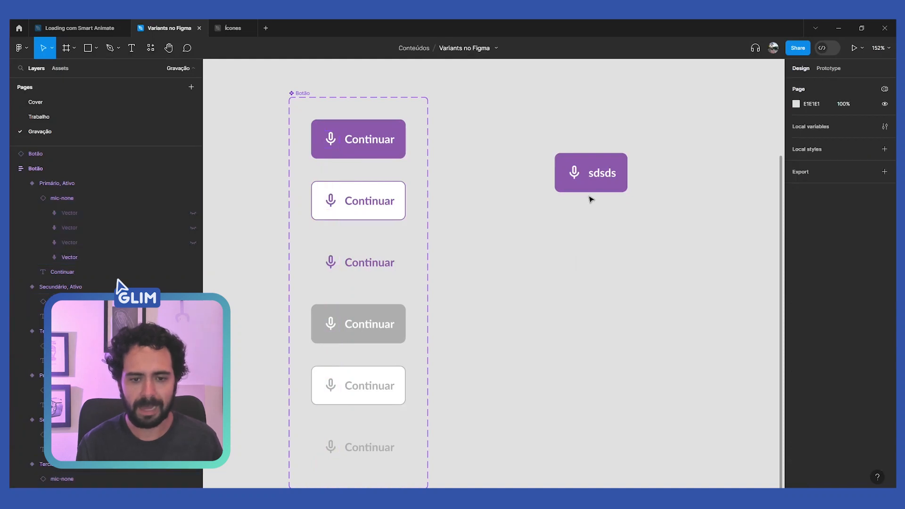
Switch Mostrar ícone off and back on for the Botão instance and swap its icon to replay-5
click(592, 186)
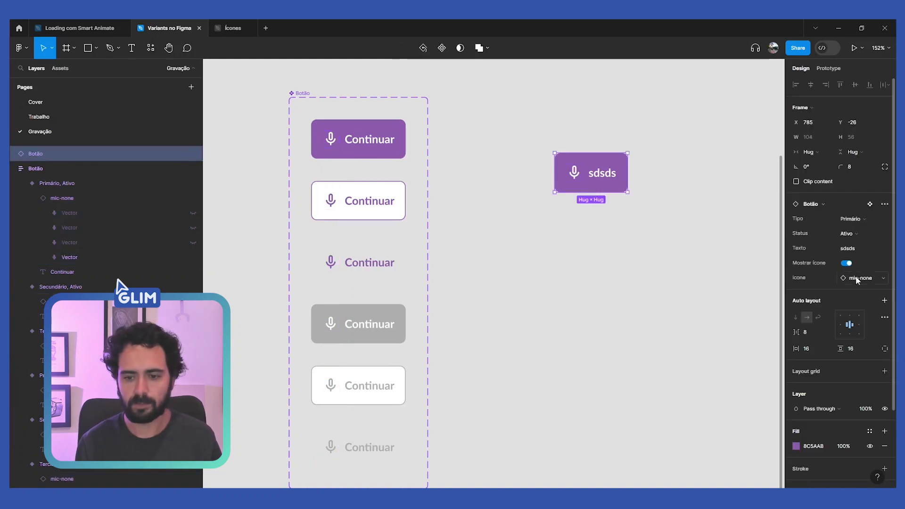
click(844, 263)
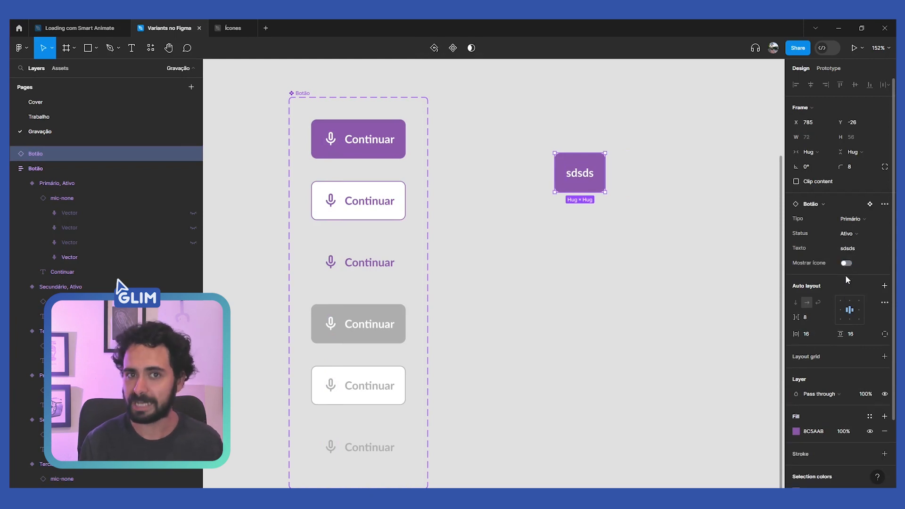
click(846, 263)
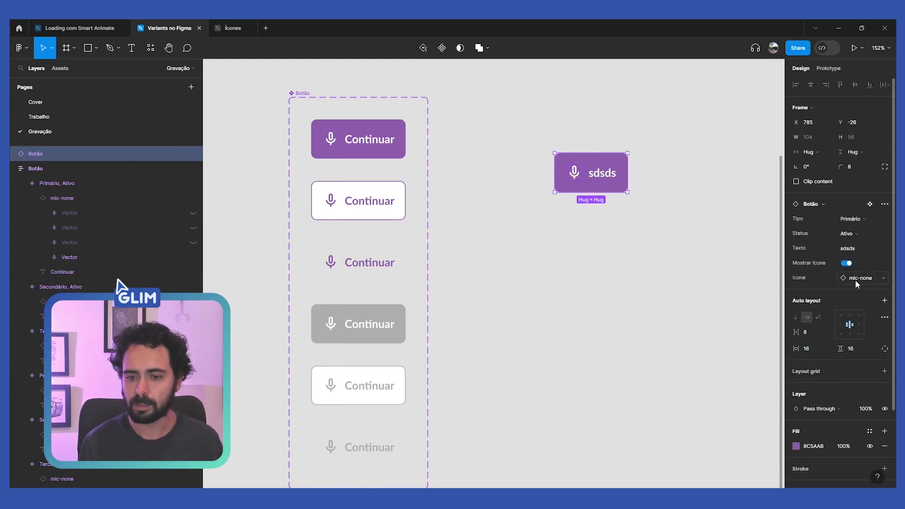
click(855, 279)
scroll(849, 423, down, 5)
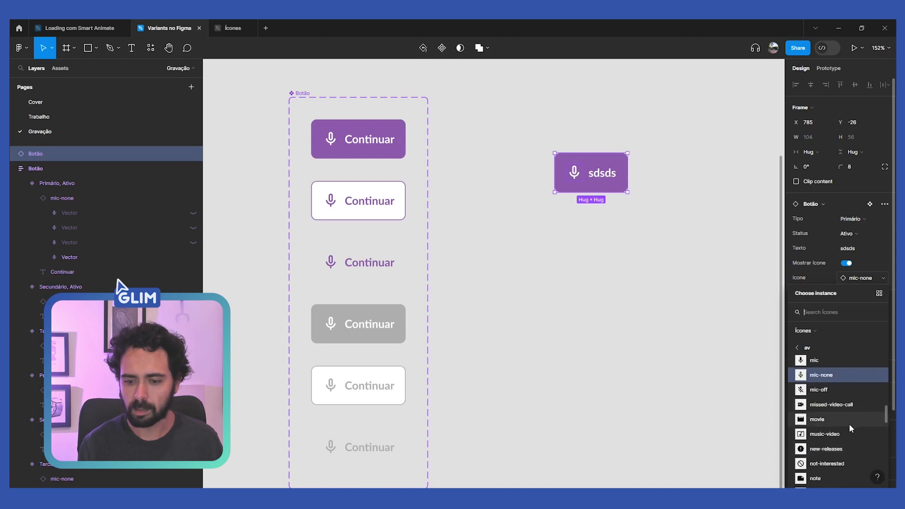
click(829, 452)
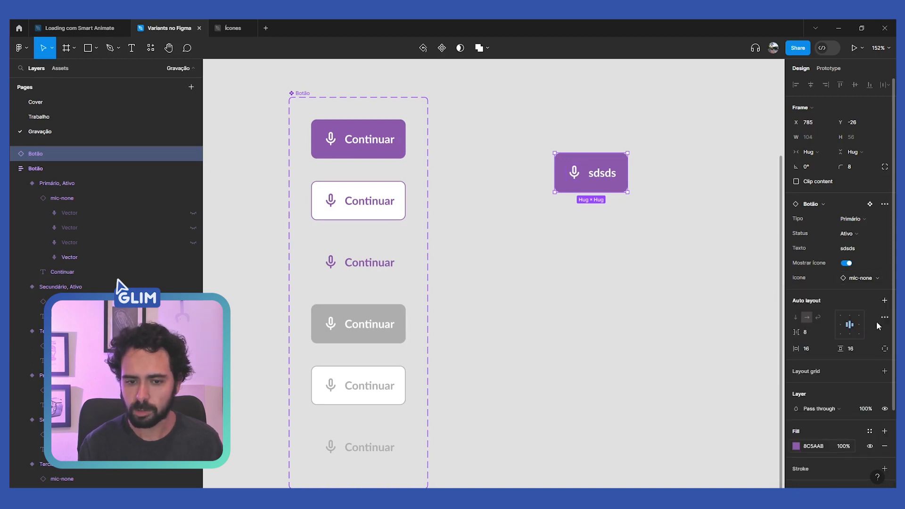
Swap the Botão instance's icon to call-end from the communication category of the Ícones library
click(848, 278)
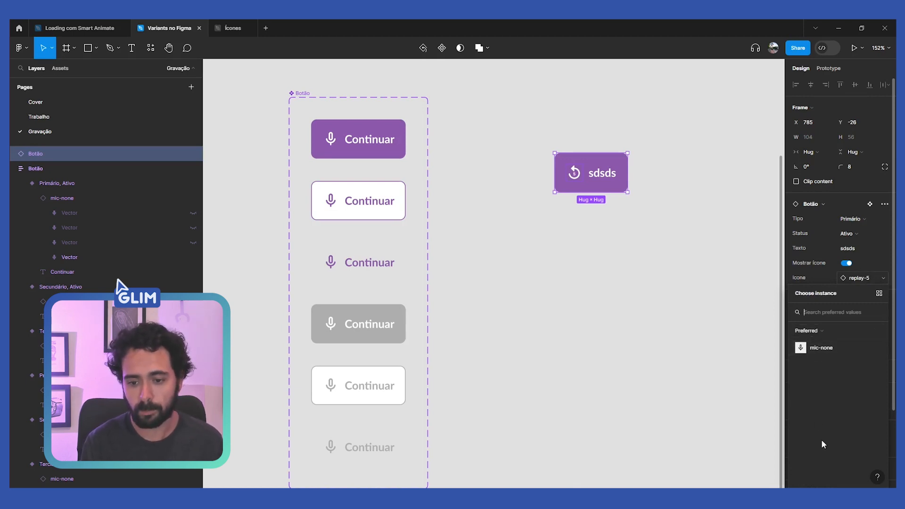
click(820, 334)
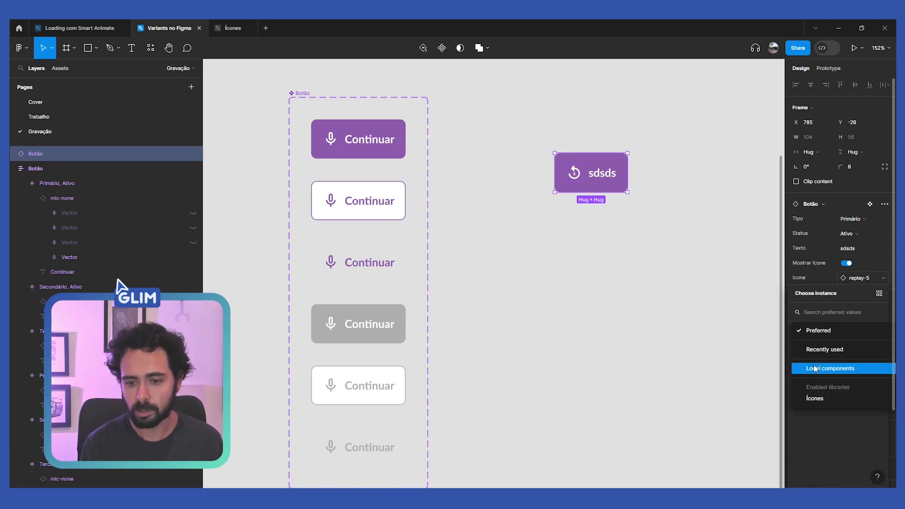
click(815, 399)
click(816, 400)
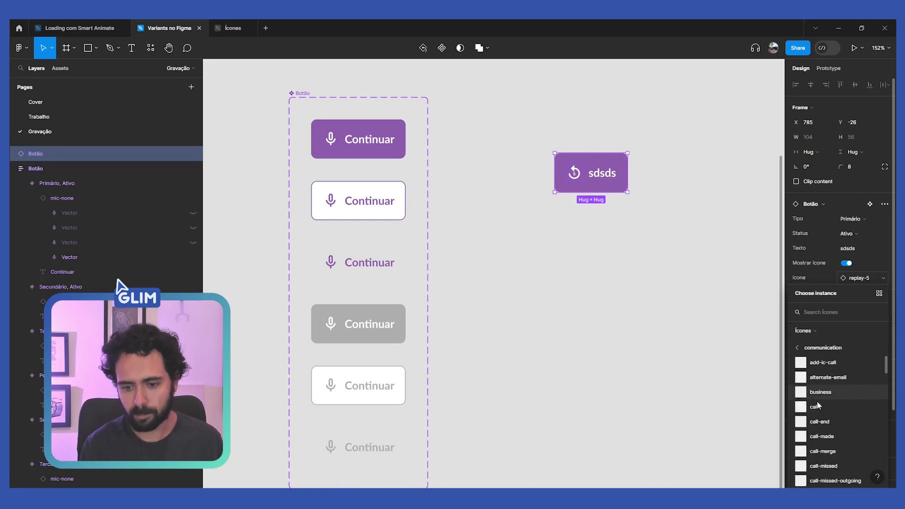
key(Escape)
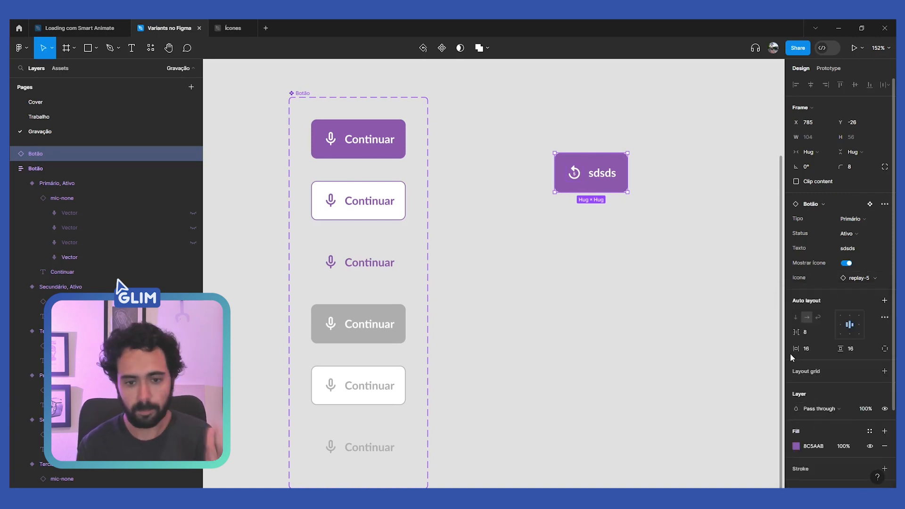
click(699, 308)
click(612, 180)
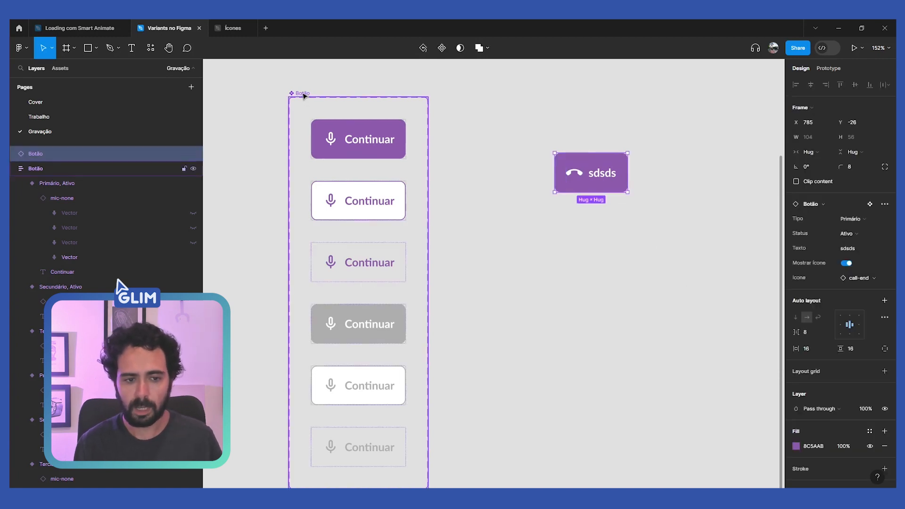
Reorder the Botão component set's properties so that Mostrar ícone and Ícone come before Texto
click(304, 95)
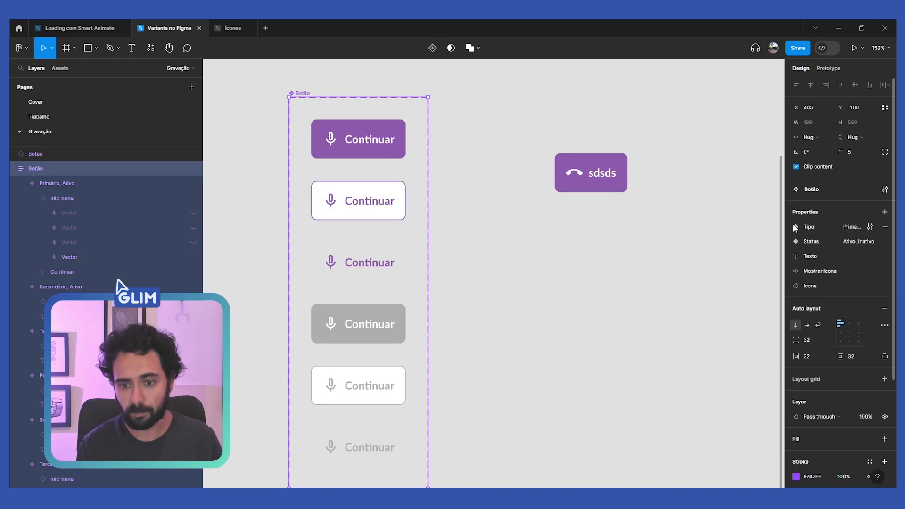
mouse_move(789, 271)
mouse_down()
mouse_move(790, 253)
mouse_move(788, 277)
mouse_move(789, 261)
mouse_up()
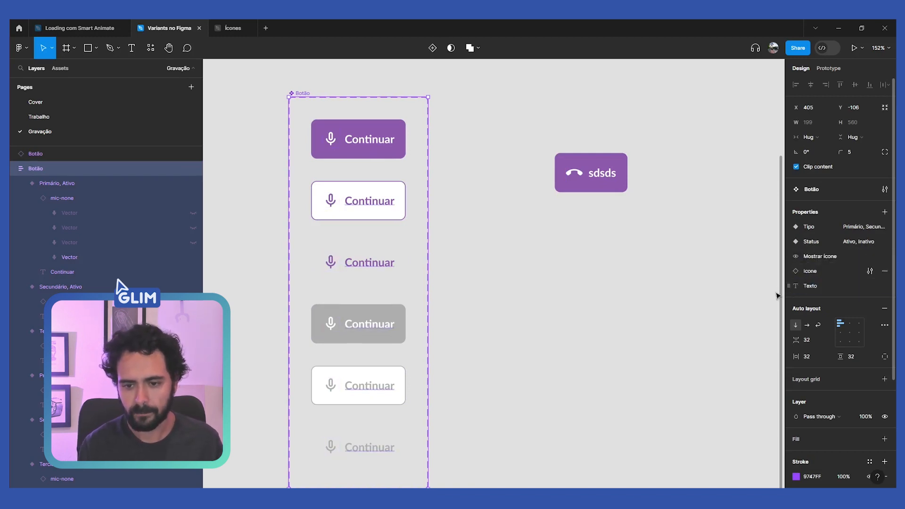
click(601, 204)
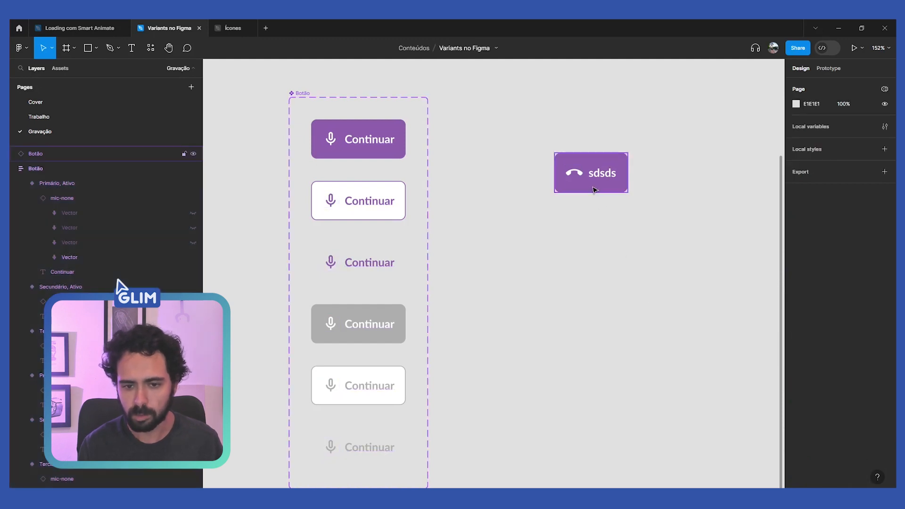
Set the Botão instance's Tipo to Secundário and its Status to Inativo, keeping Mostrar ícone on
click(598, 179)
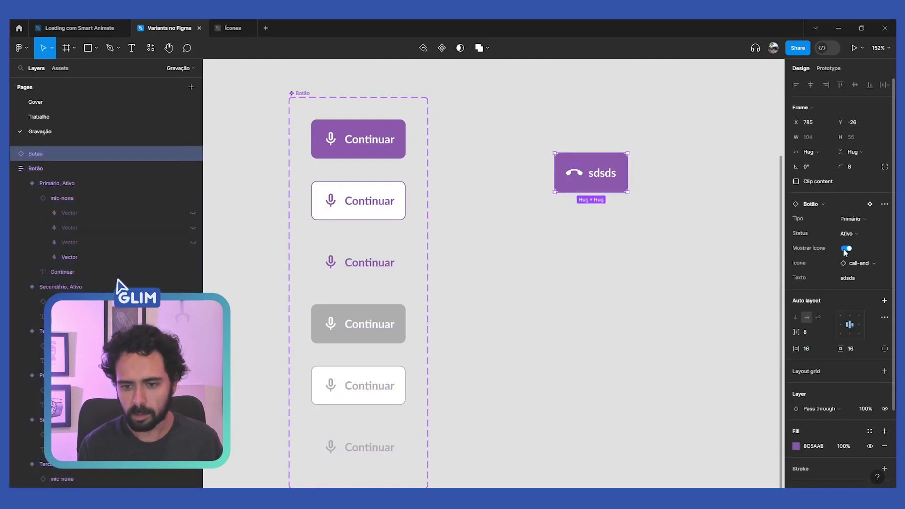
click(851, 219)
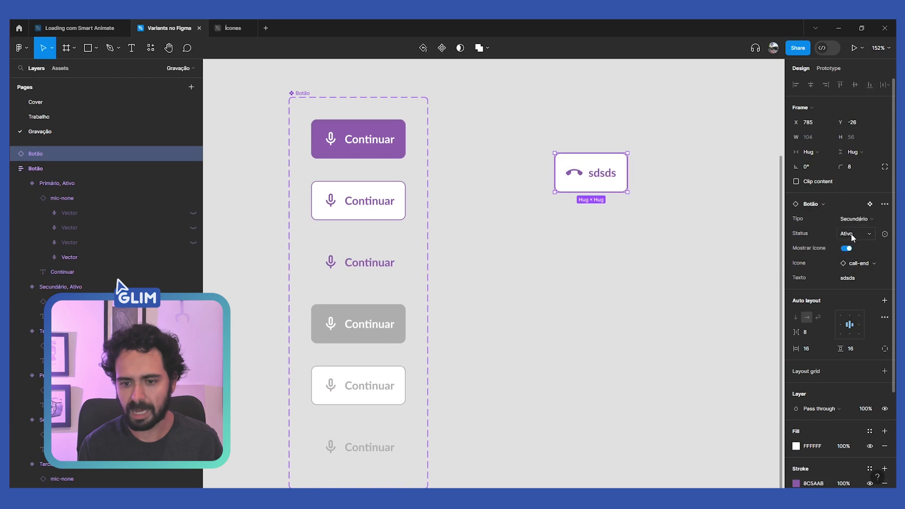
click(850, 233)
click(849, 246)
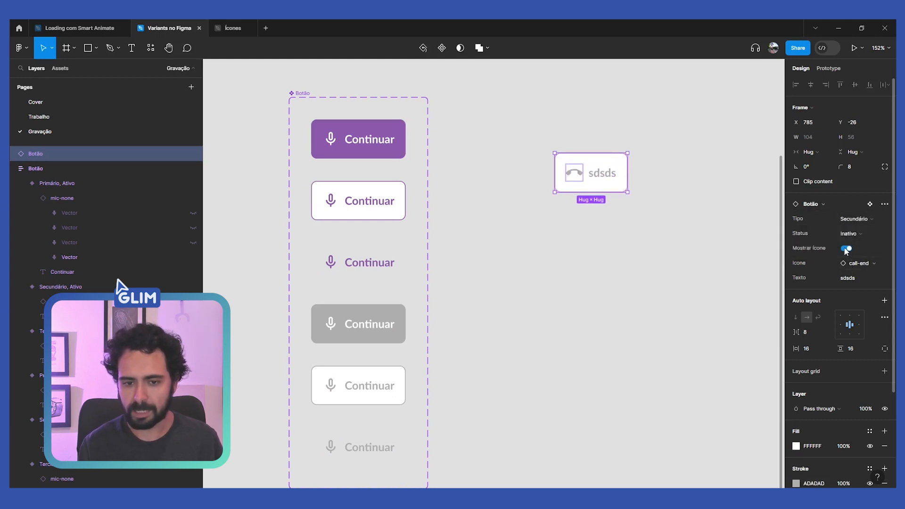
click(848, 247)
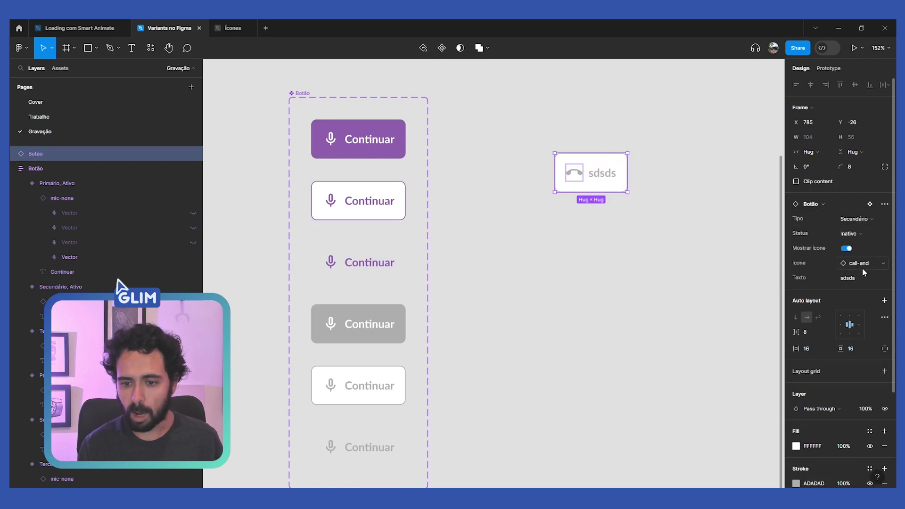
Set the Texto property of the Botão instance to "qual que é o texto" and deselect it
click(852, 278)
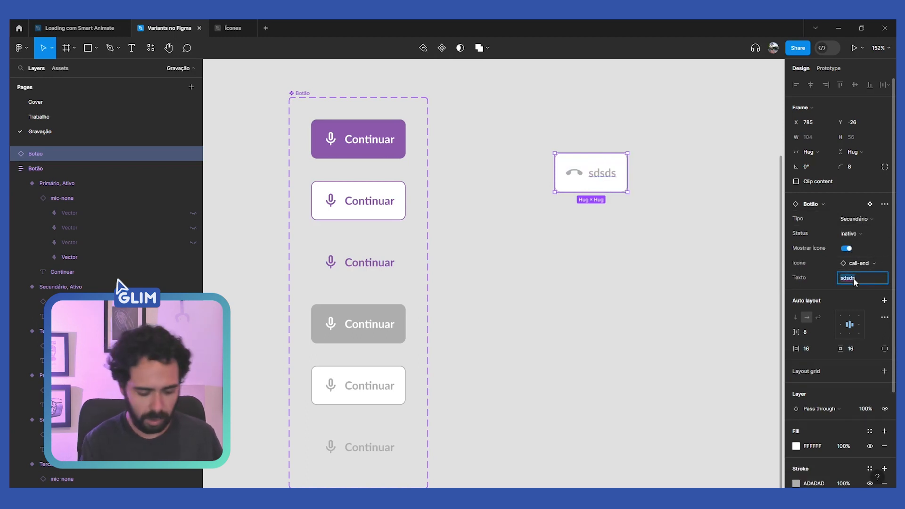
text(qual que )
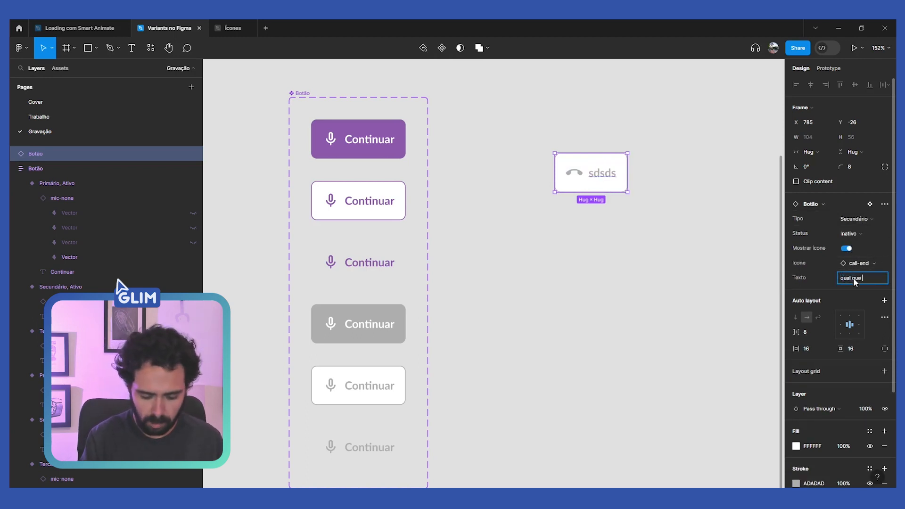
text(é o texto)
key(Return)
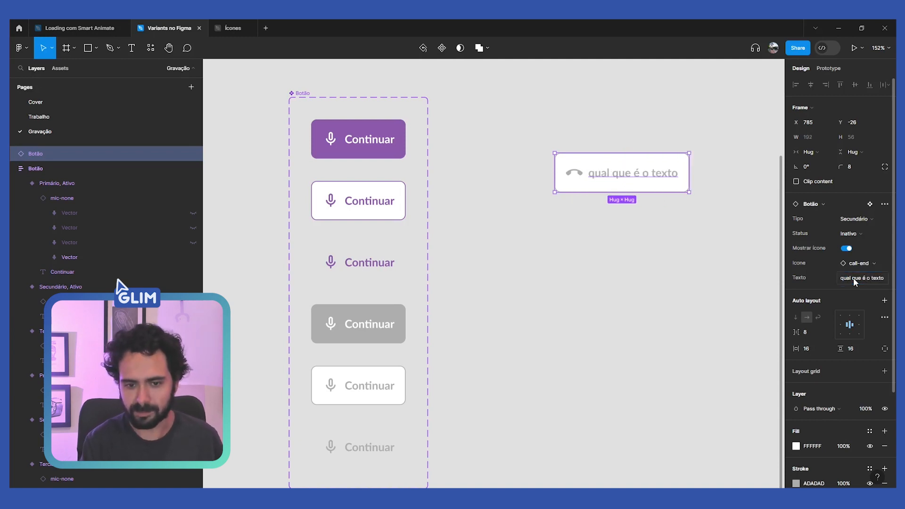
click(644, 245)
Select the Primário, Ativo variant inside the Botão component set, with the login screen also in view
drag(643, 244, 588, 250)
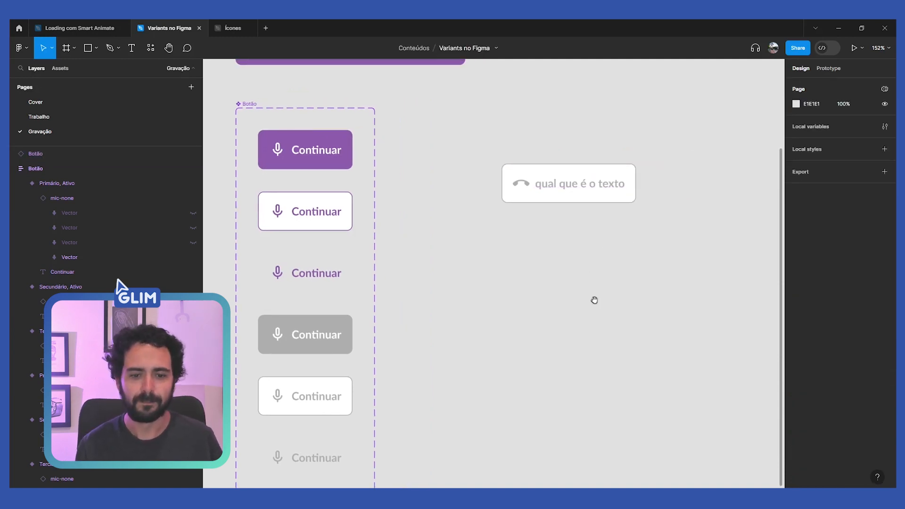
drag(594, 298, 567, 278)
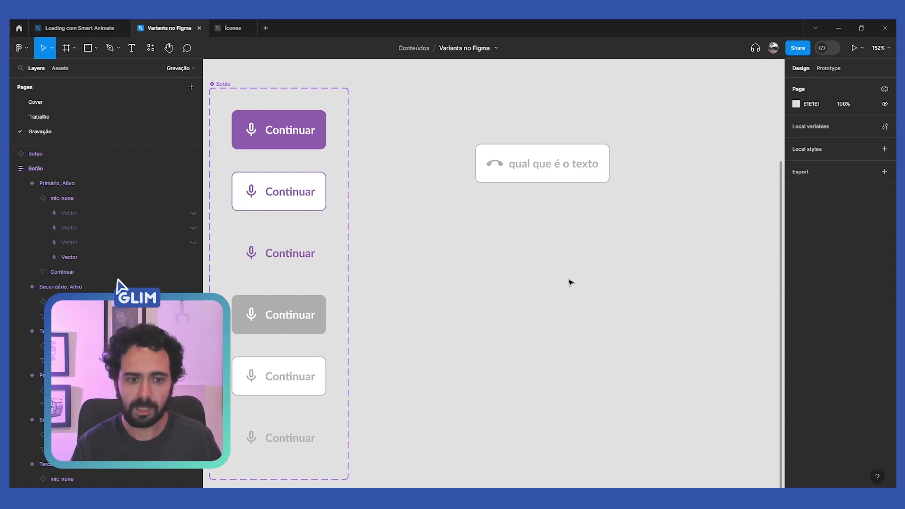
scroll(500, 256, down, 5)
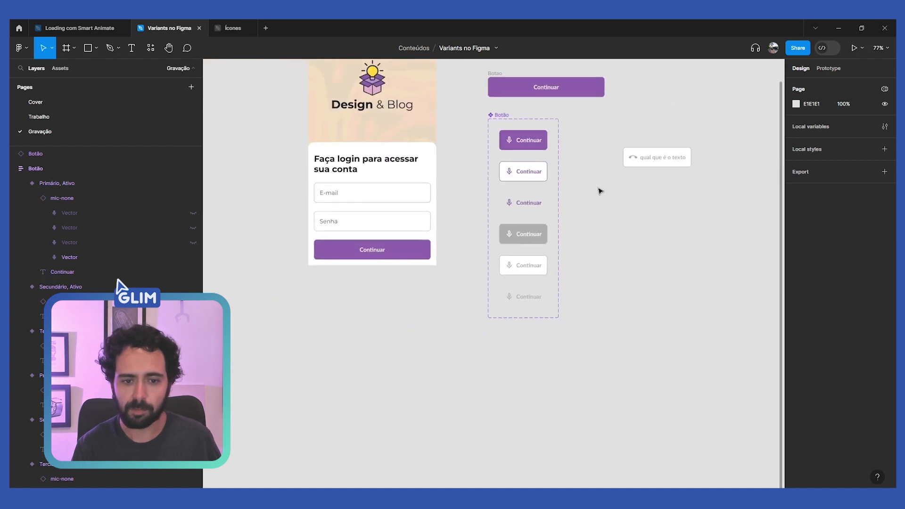
scroll(542, 160, up, 3)
click(495, 141)
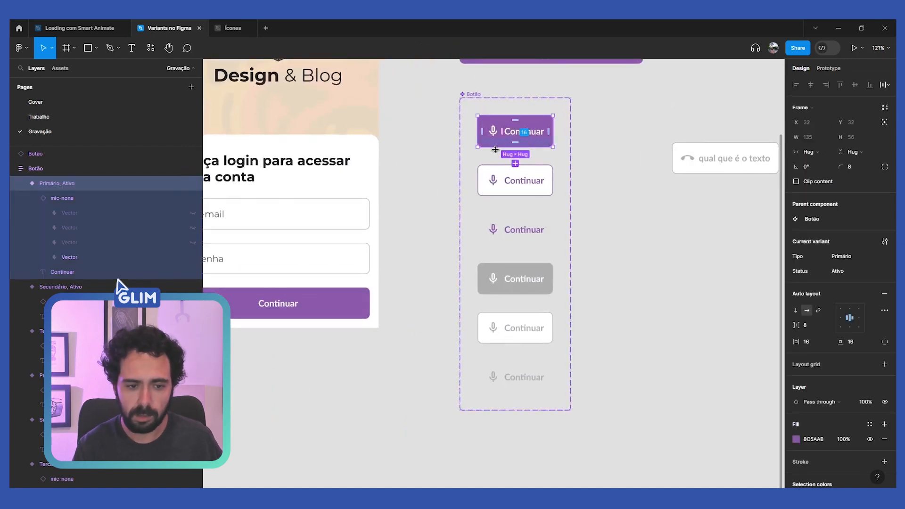
scroll(479, 250, left, 2)
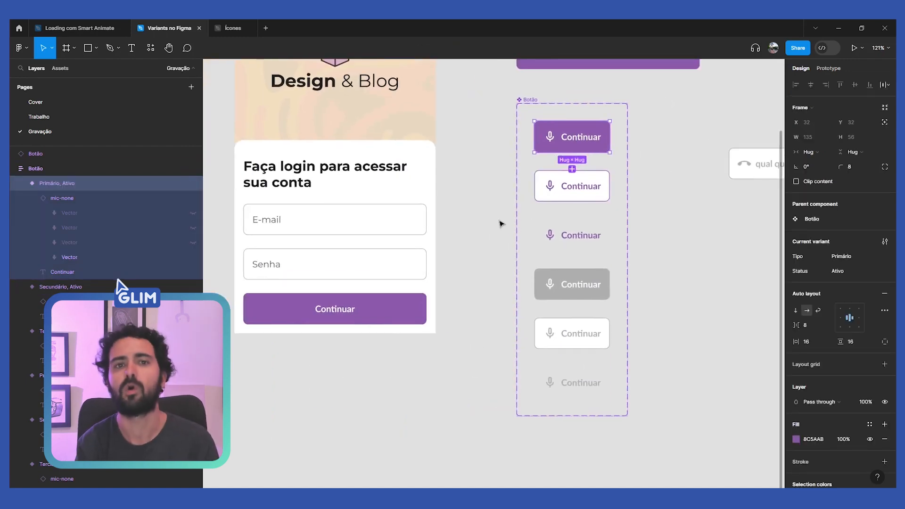